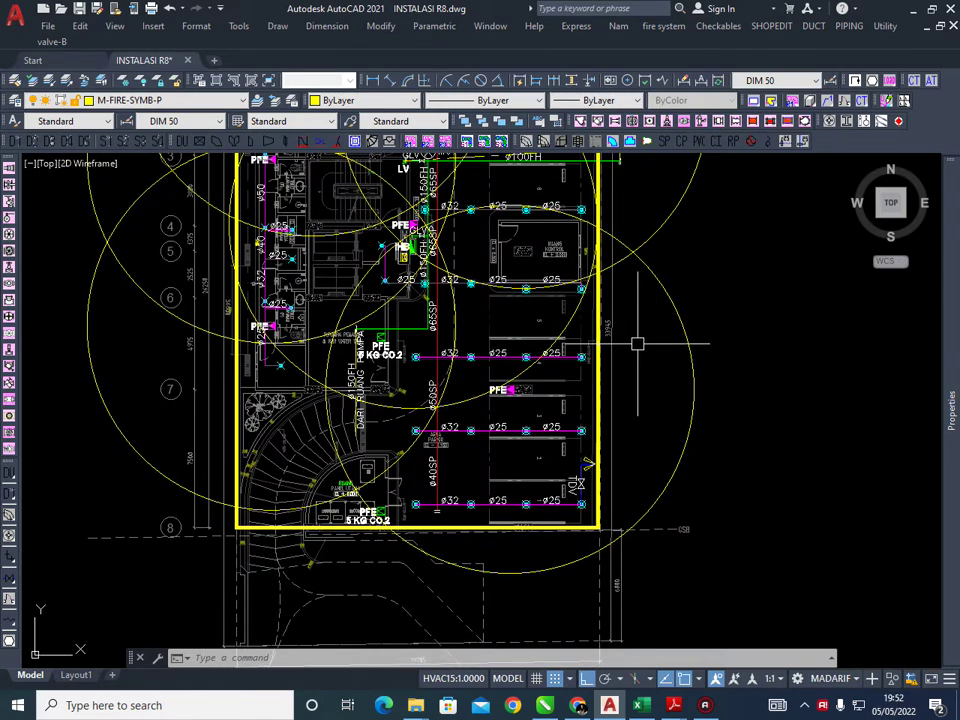
Examine the semi-basement floor plan with its yellow boundary and the overlapping fire extinguisher coverage circles
middle_drag(654, 375, 629, 425)
scroll(709, 413, down, 3)
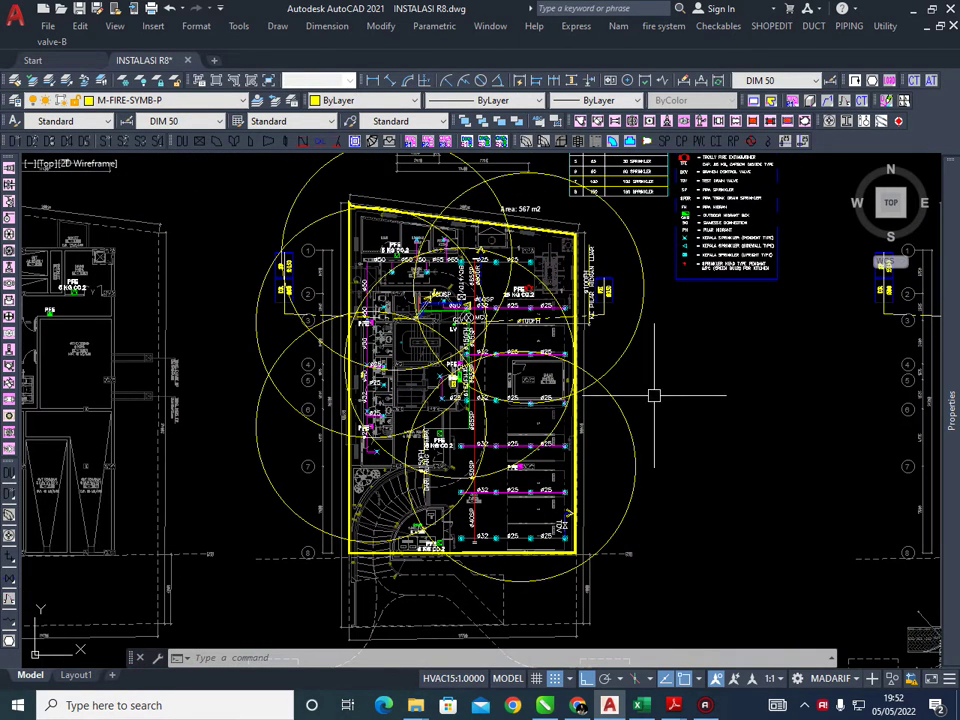
middle_drag(677, 339, 643, 343)
scroll(450, 247, up, 2)
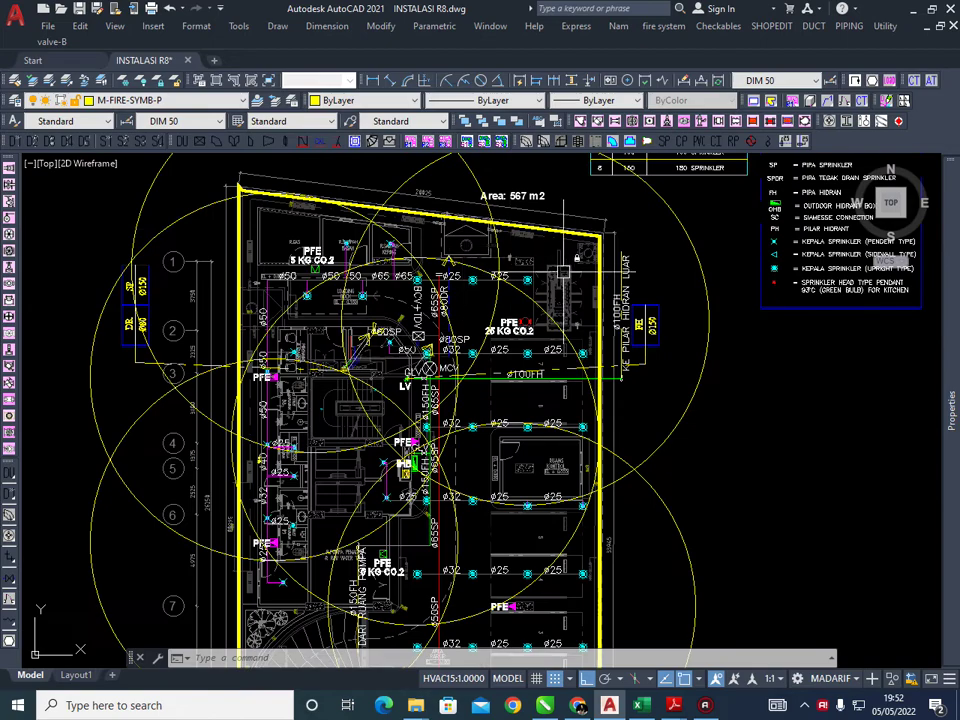
scroll(578, 323, down, 4)
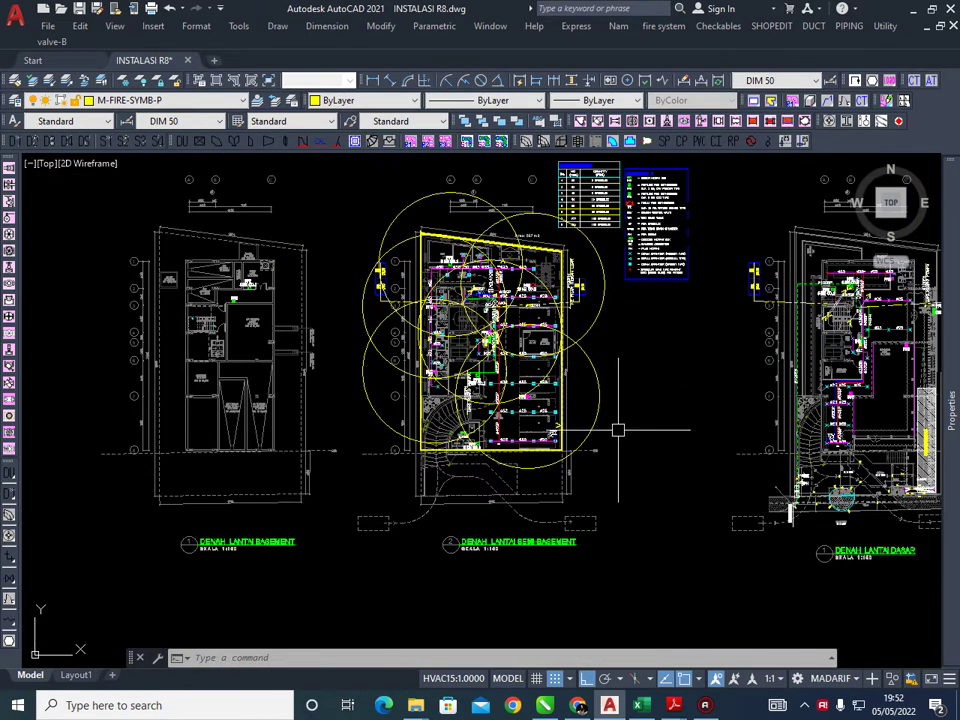
middle_drag(578, 323, 561, 329)
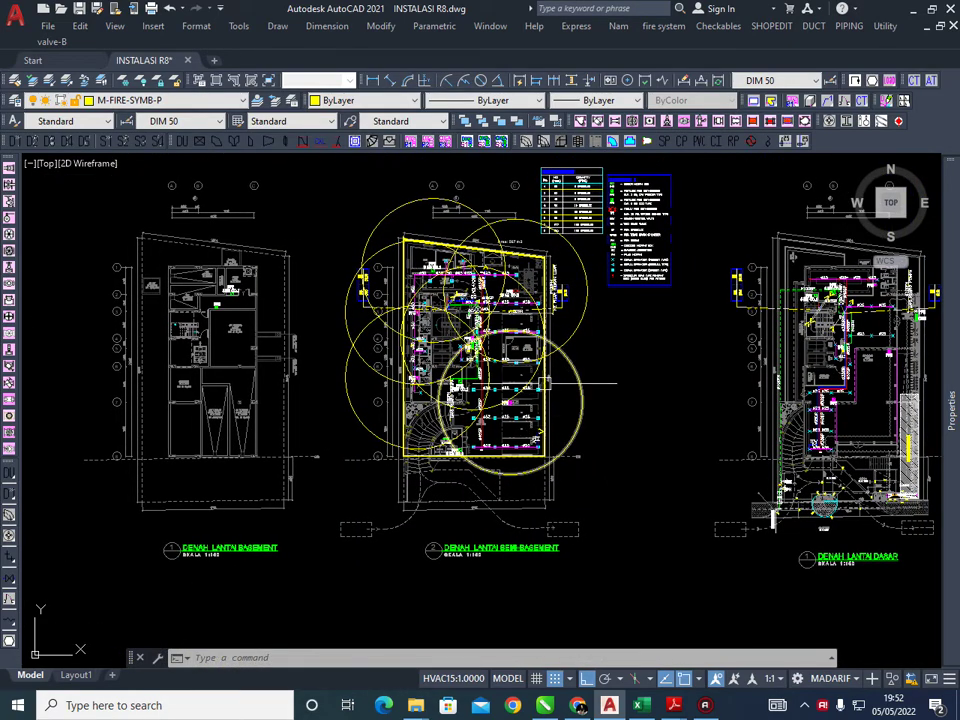
scroll(450, 375, up, 3)
middle_drag(450, 375, 446, 396)
scroll(516, 352, down, 2)
mouse_move(516, 352)
middle_down()
mouse_move(502, 356)
mouse_move(535, 334)
mouse_move(534, 318)
mouse_move(565, 335)
middle_up()
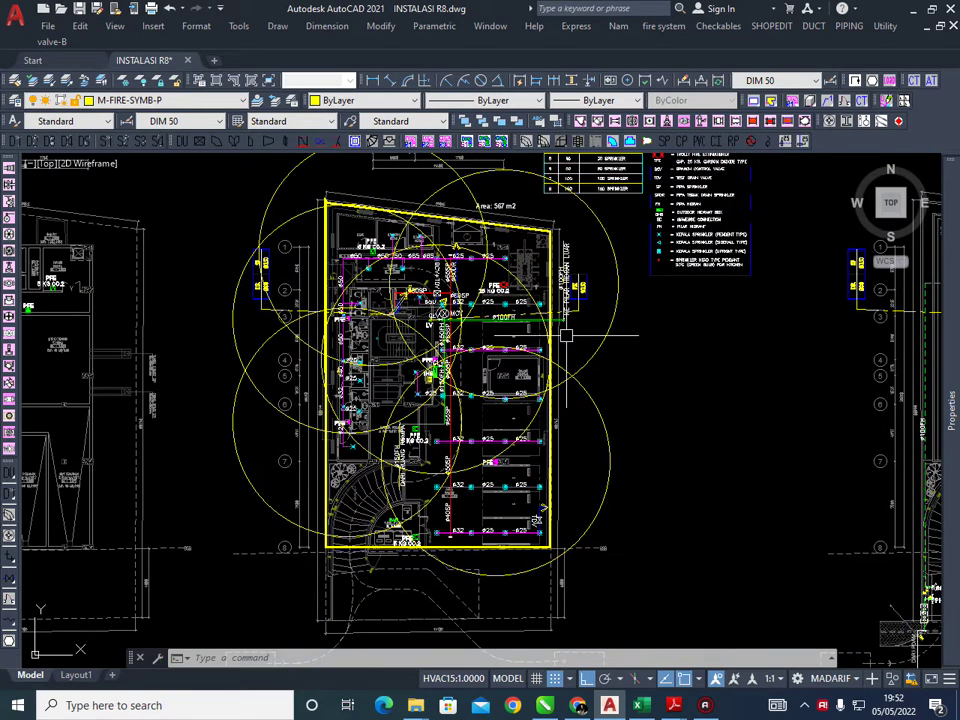
mouse_move(601, 338)
middle_down()
mouse_move(580, 345)
mouse_move(607, 352)
mouse_move(621, 337)
middle_up()
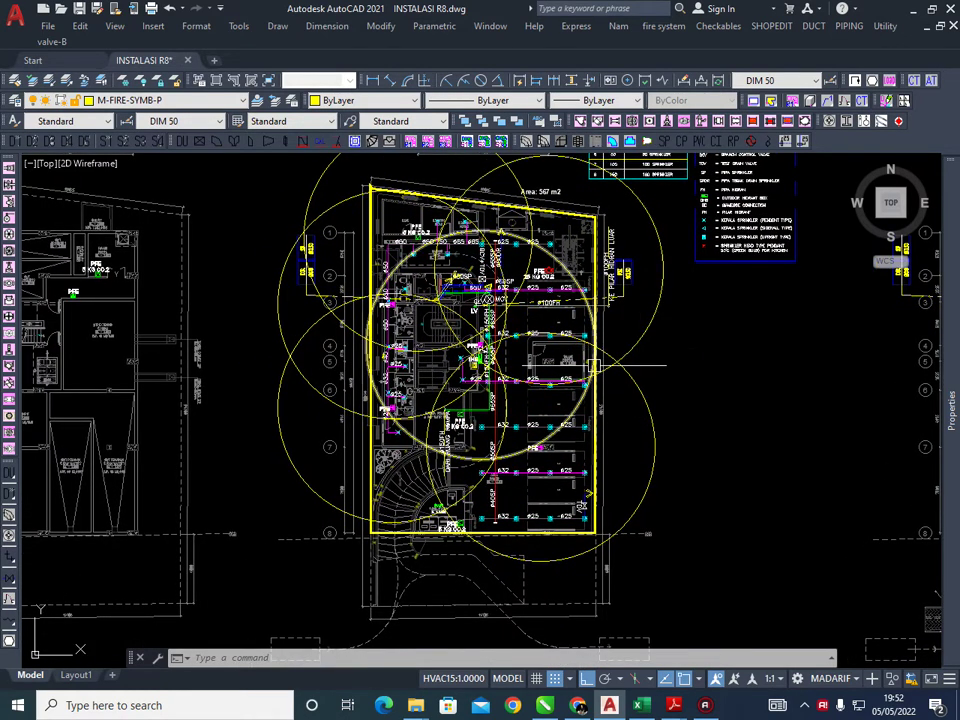
scroll(628, 331, up, 2)
scroll(670, 335, down, 4)
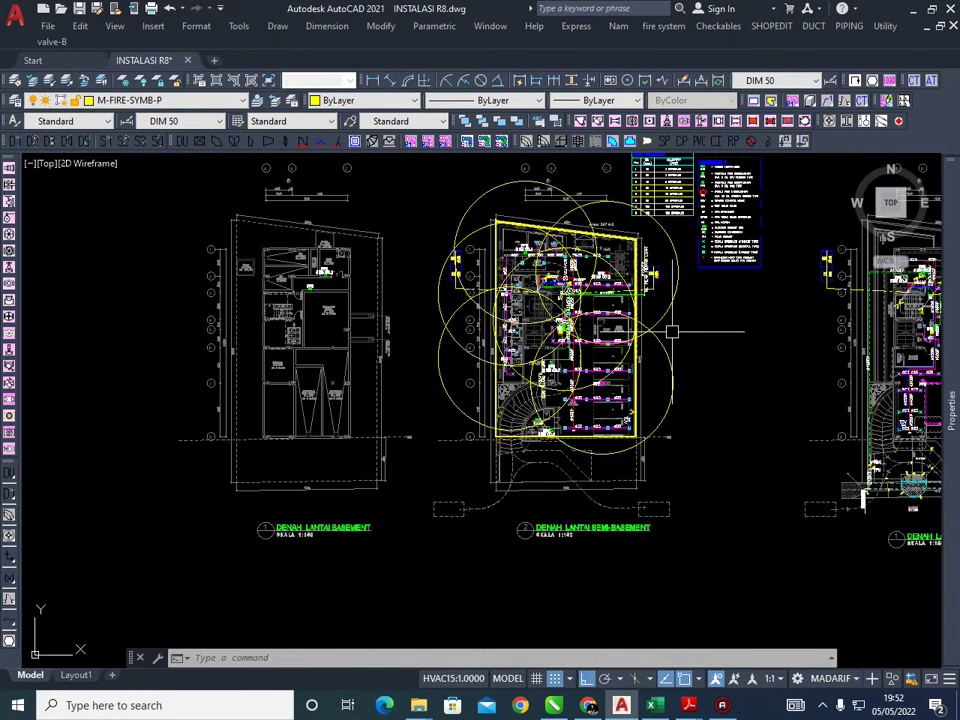
scroll(677, 338, up, 2)
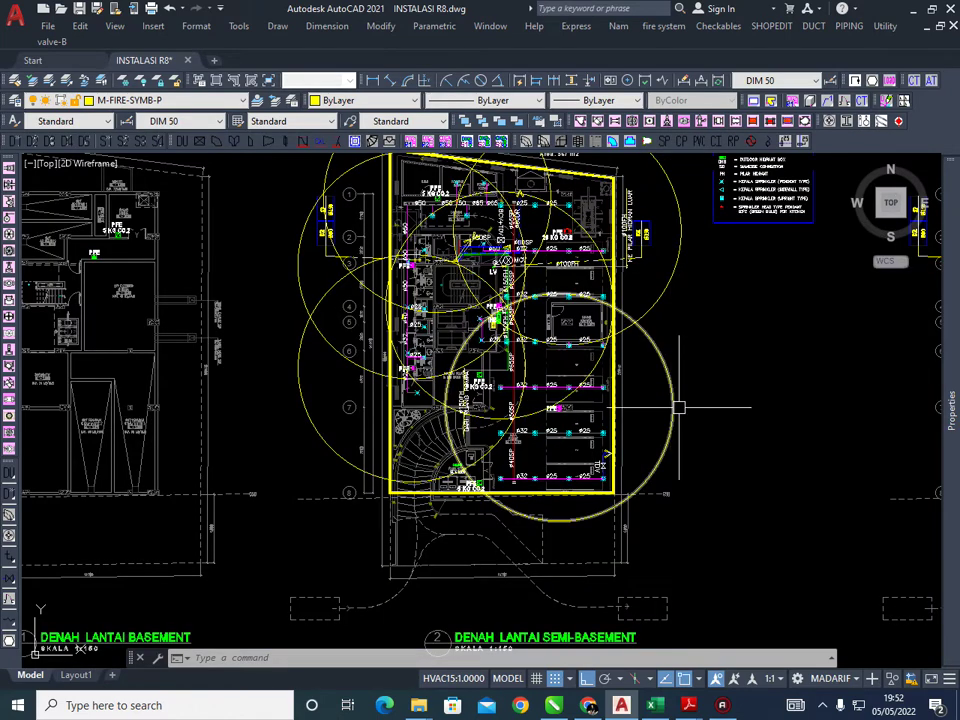
Inspect the PFE extinguisher locations around the parking area and panel room between grid lines 6 and 8
scroll(575, 403, up, 4)
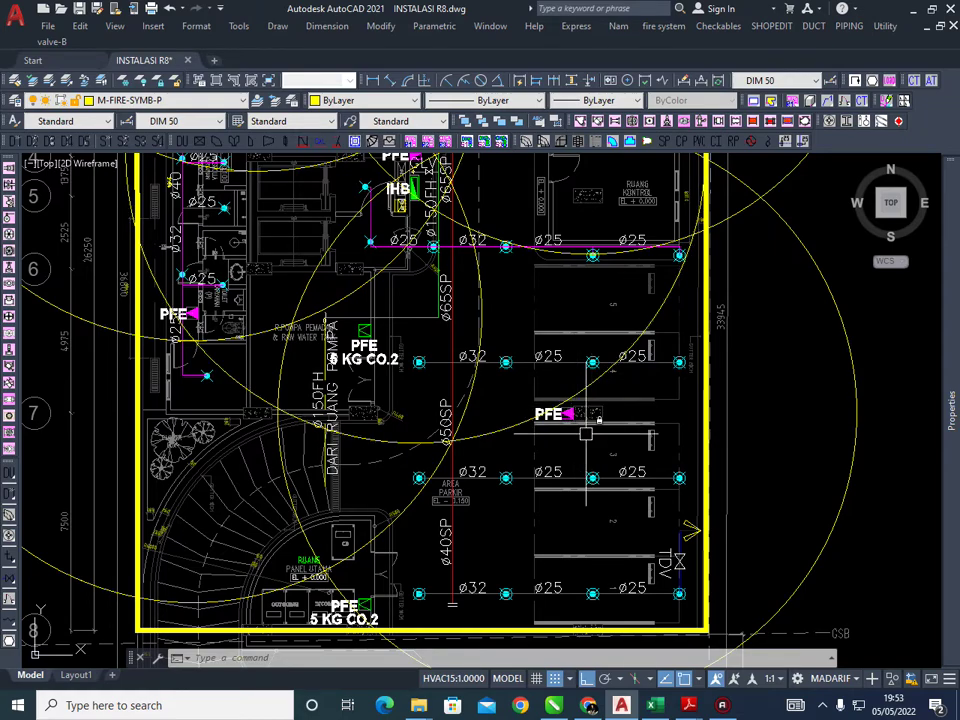
scroll(570, 438, up, 2)
scroll(575, 420, down, 4)
mouse_move(594, 408)
middle_down()
mouse_move(650, 386)
mouse_move(667, 400)
mouse_move(622, 370)
mouse_move(600, 326)
mouse_move(581, 375)
mouse_move(589, 357)
middle_up()
scroll(581, 375, up, 2)
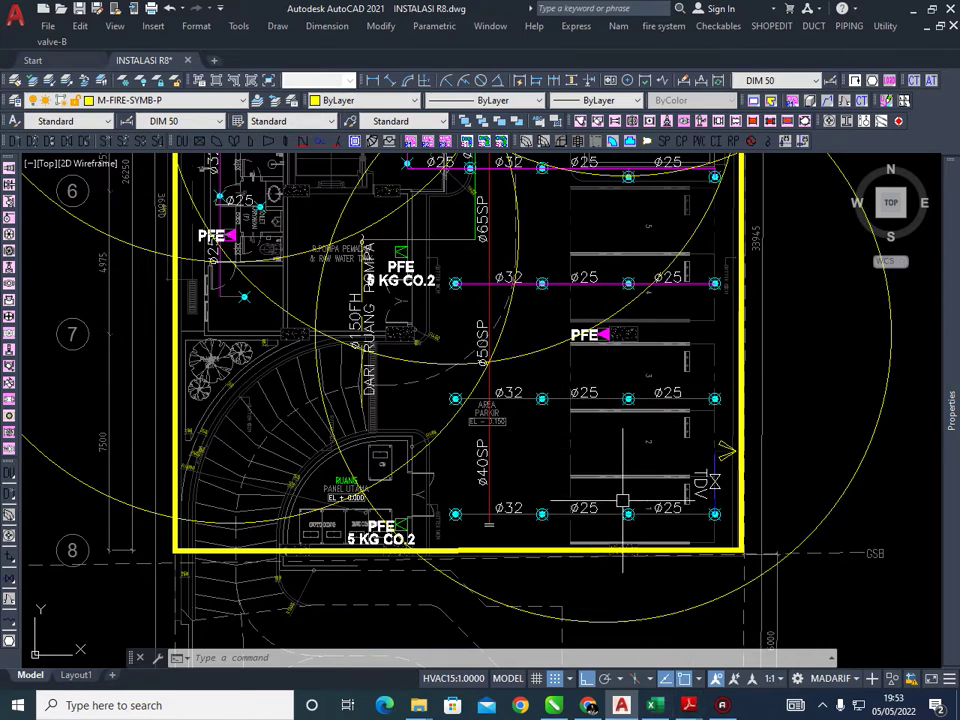
Switch to the Excel workbook and review the APAR placement tables on sheet PK-1, down to the PAR requirements per floor
click(655, 710)
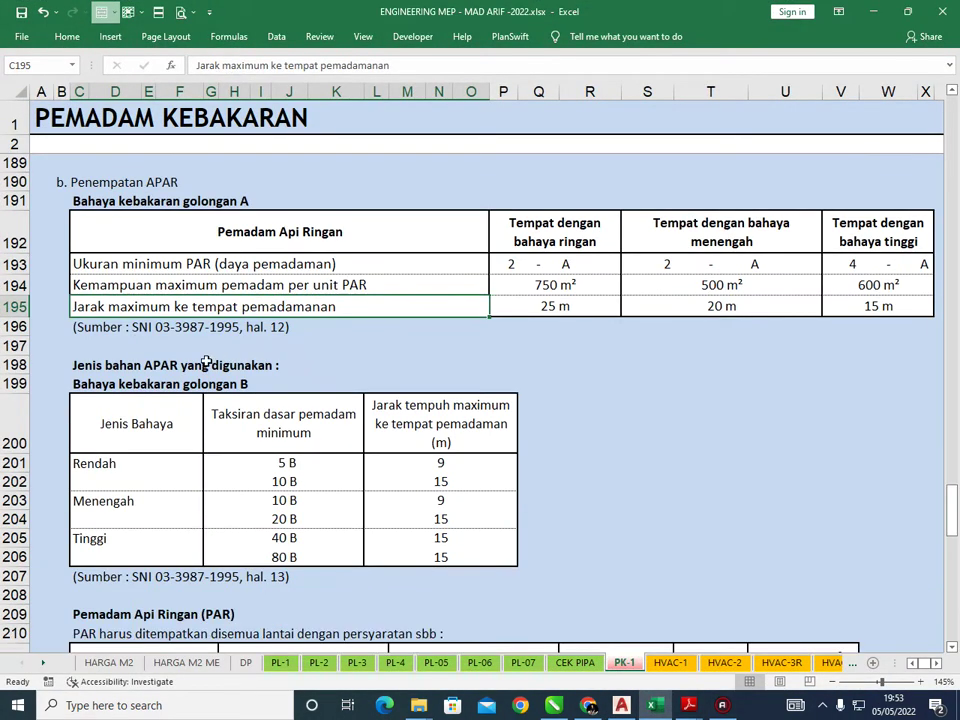
click(88, 334)
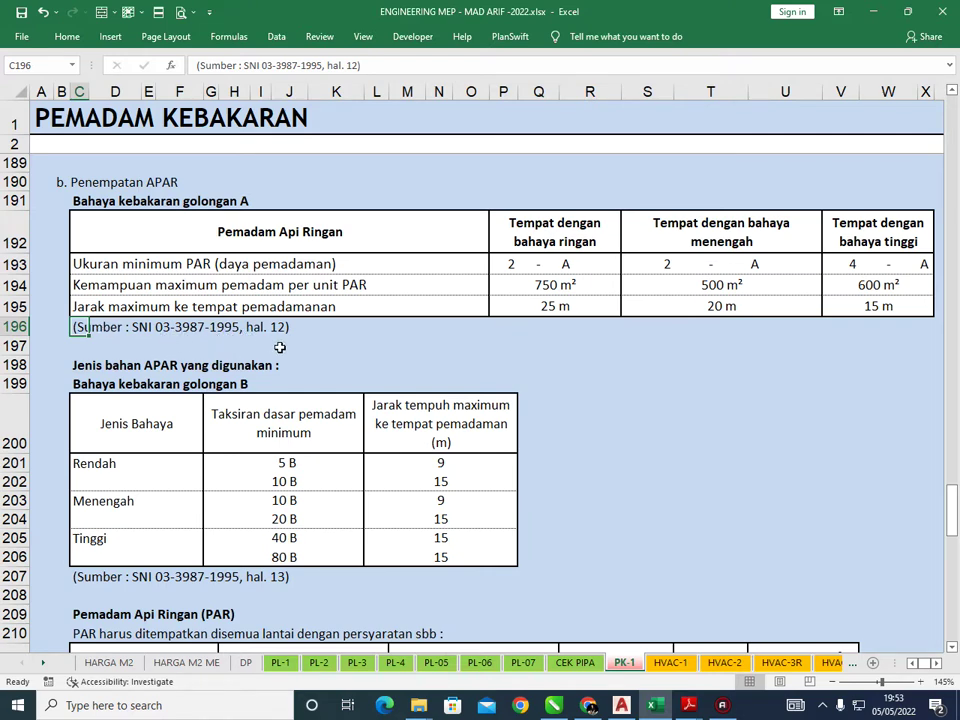
scroll(280, 347, down, 7)
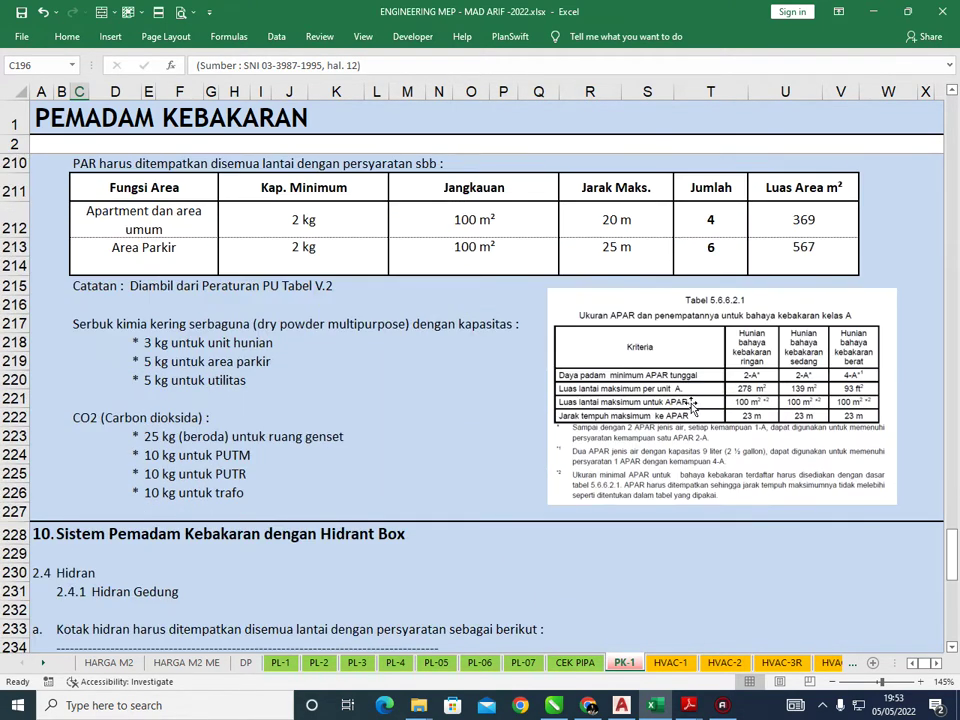
Open the Public Works ministerial regulation PDF in Adobe Reader and highlight its regulation number, date and title on the cover page
mouse_move(688, 705)
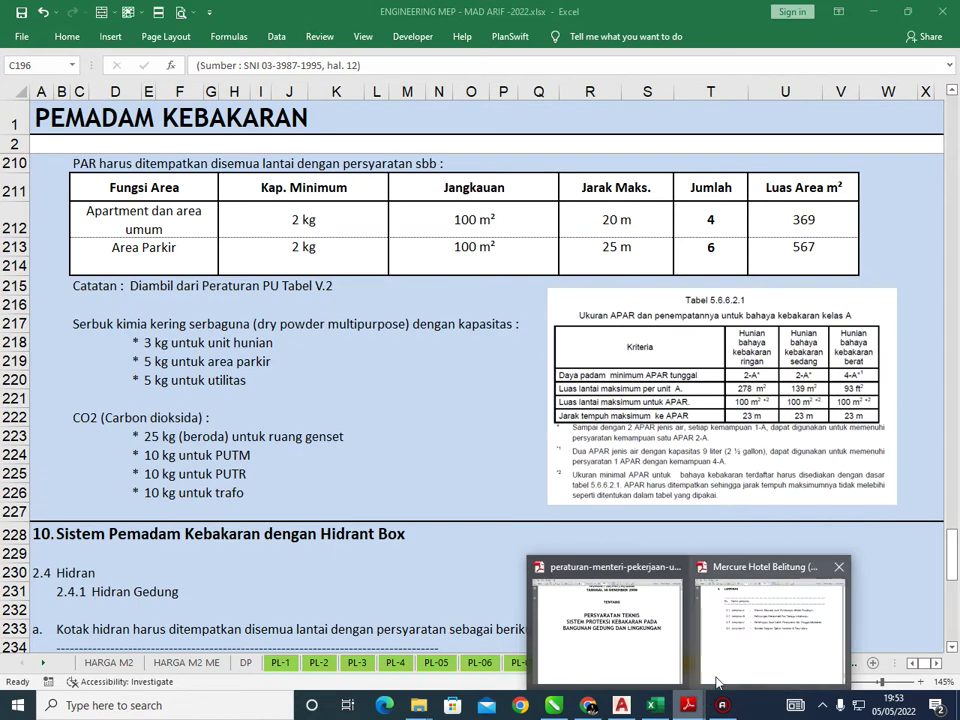
click(672, 658)
scroll(266, 226, up, 3)
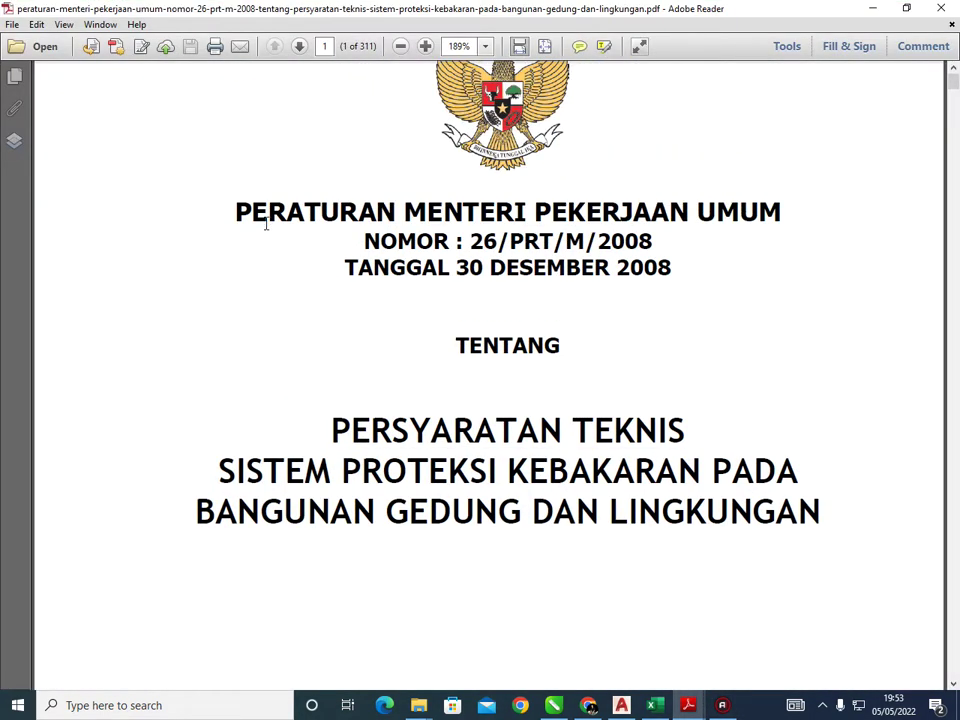
drag(233, 211, 670, 249)
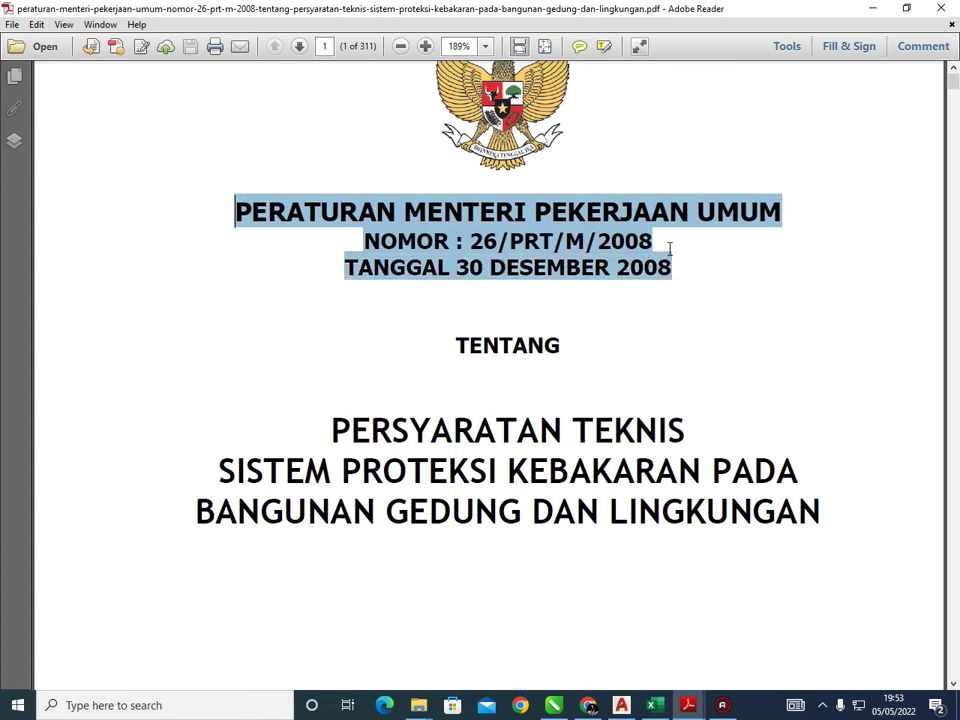
scroll(438, 457, down, 2)
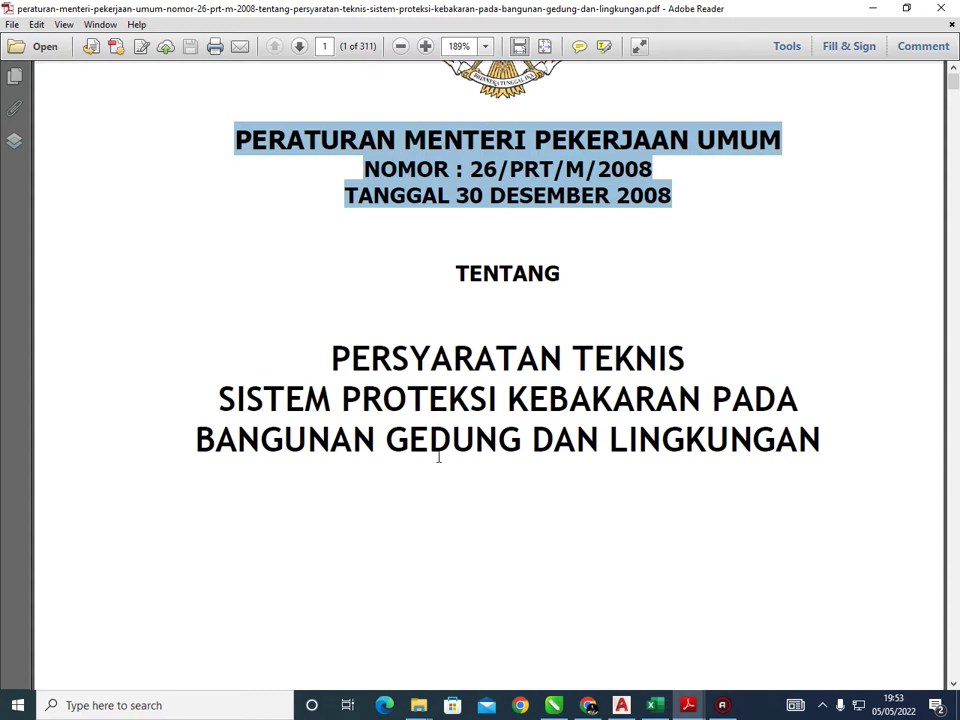
drag(332, 357, 523, 405)
drag(622, 411, 825, 442)
Return to the Excel workbook and read Tabel 5.6.6.2.1 on class A APAR size and placement at 190% zoom
click(655, 704)
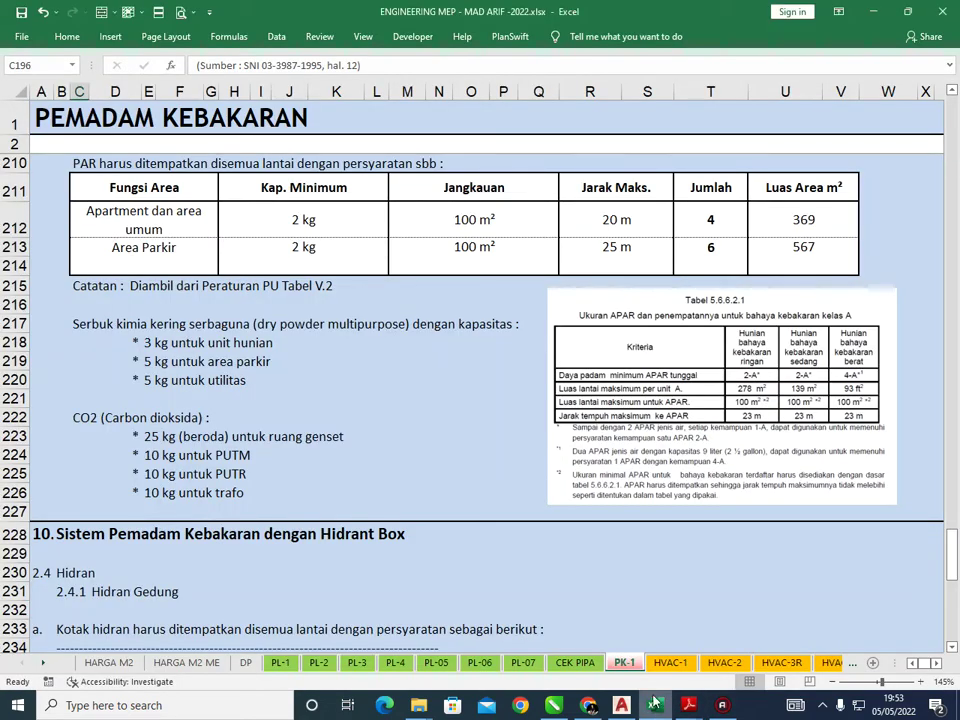
scroll(920, 684, right, 3)
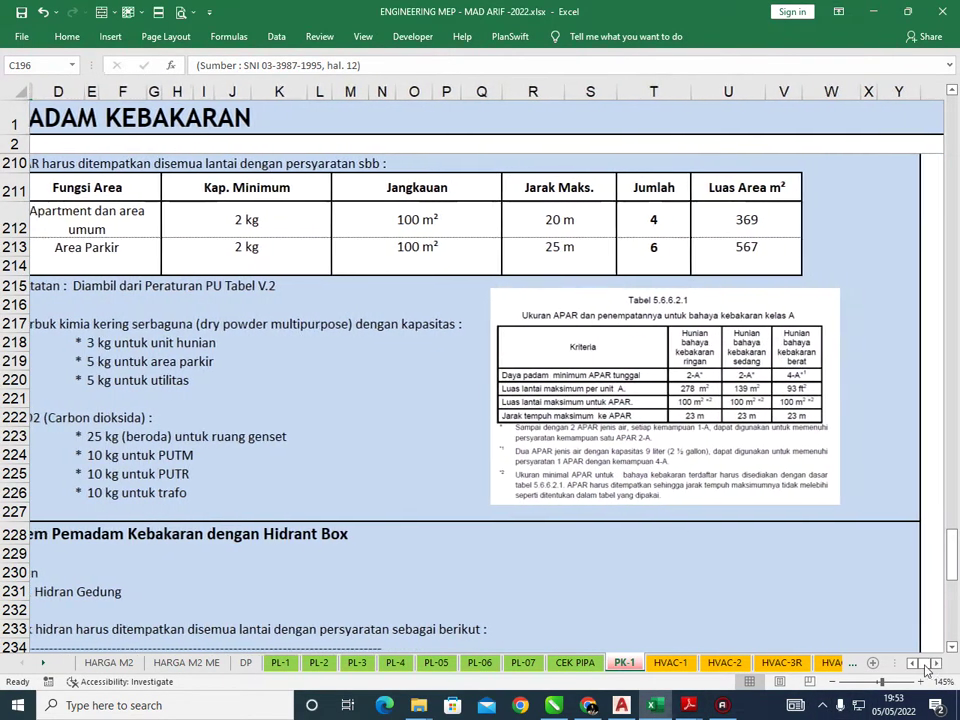
click(921, 682)
click(921, 682)
click(921, 682)
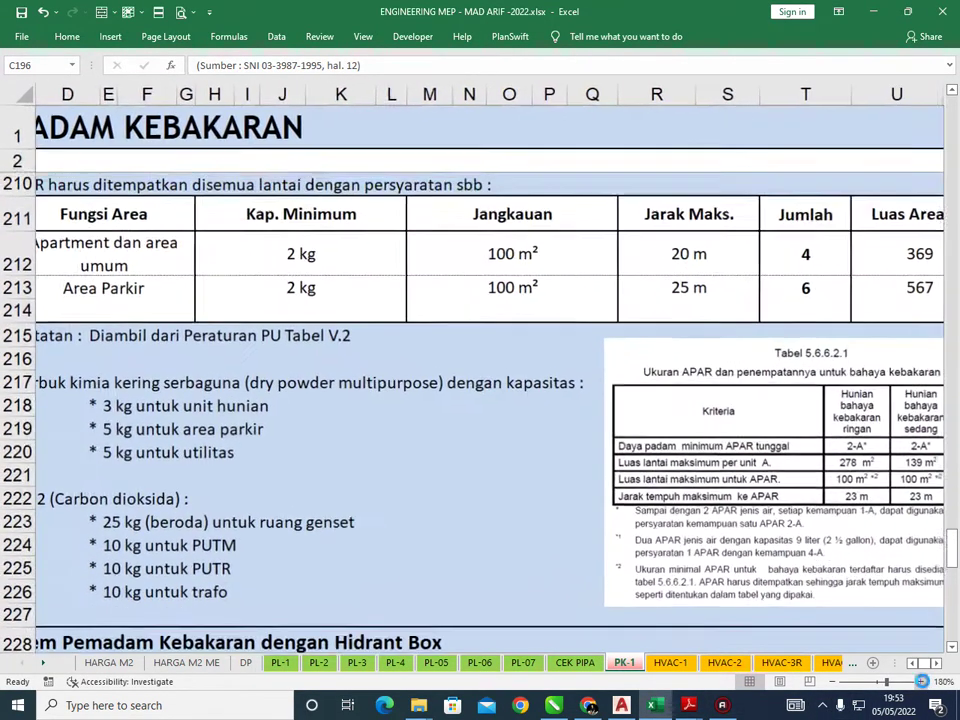
click(921, 682)
click(921, 682)
click(938, 665)
click(938, 665)
click(938, 665)
click(938, 665)
click(938, 665)
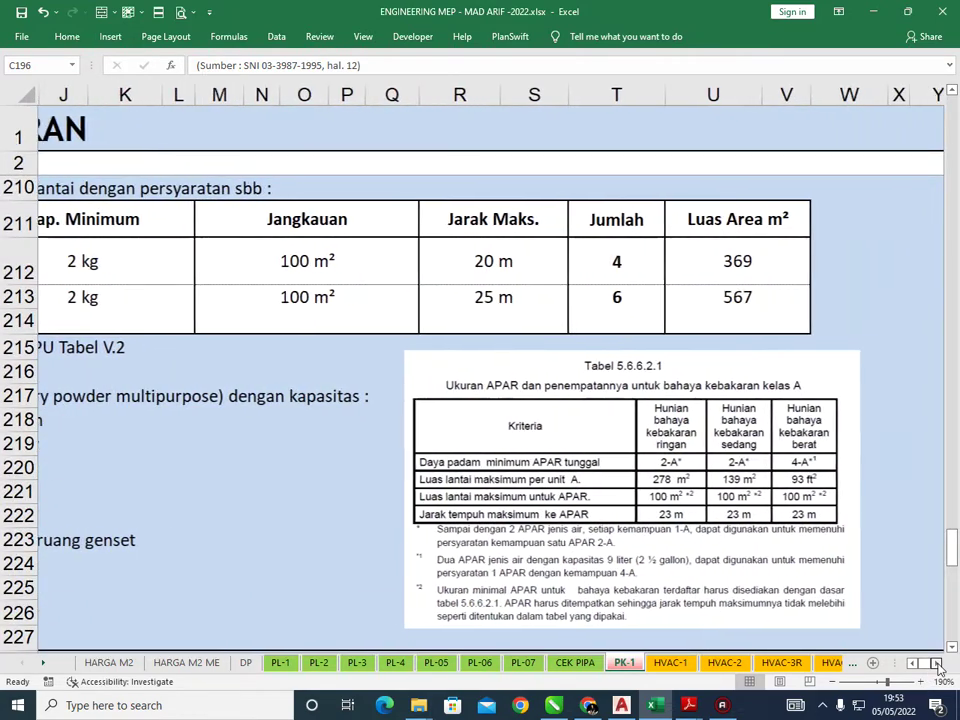
click(938, 665)
scroll(872, 621, down, 3)
scroll(528, 384, up, 1)
scroll(528, 384, up, 1)
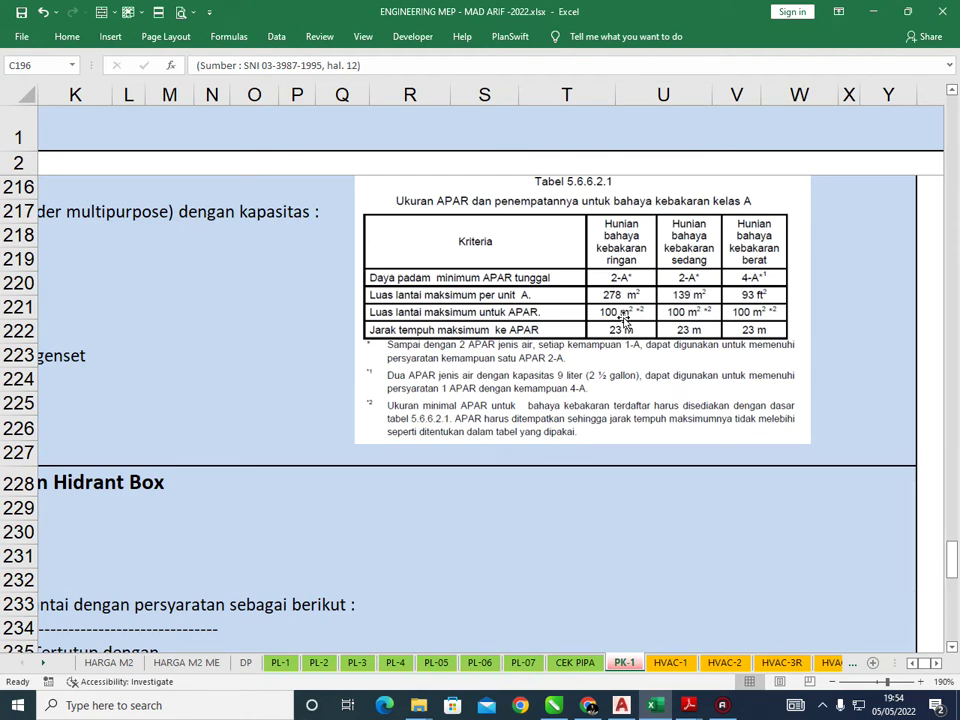
Switch to AutoCAD and select the yellow boundary outline of the semi-basement plan
click(622, 706)
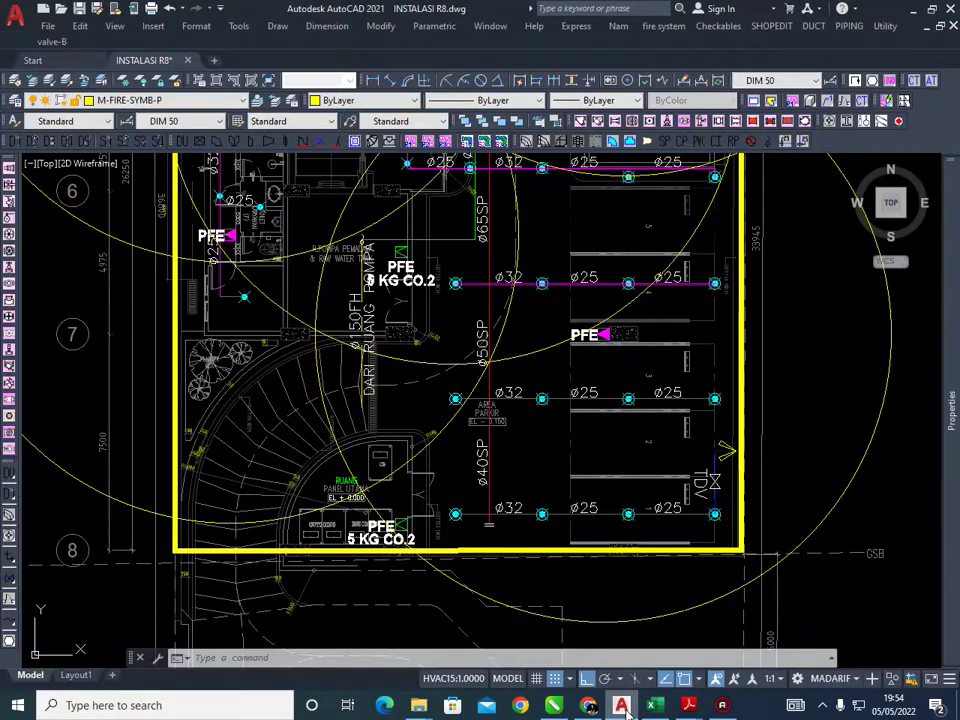
scroll(609, 610, down, 4)
scroll(512, 513, up, 3)
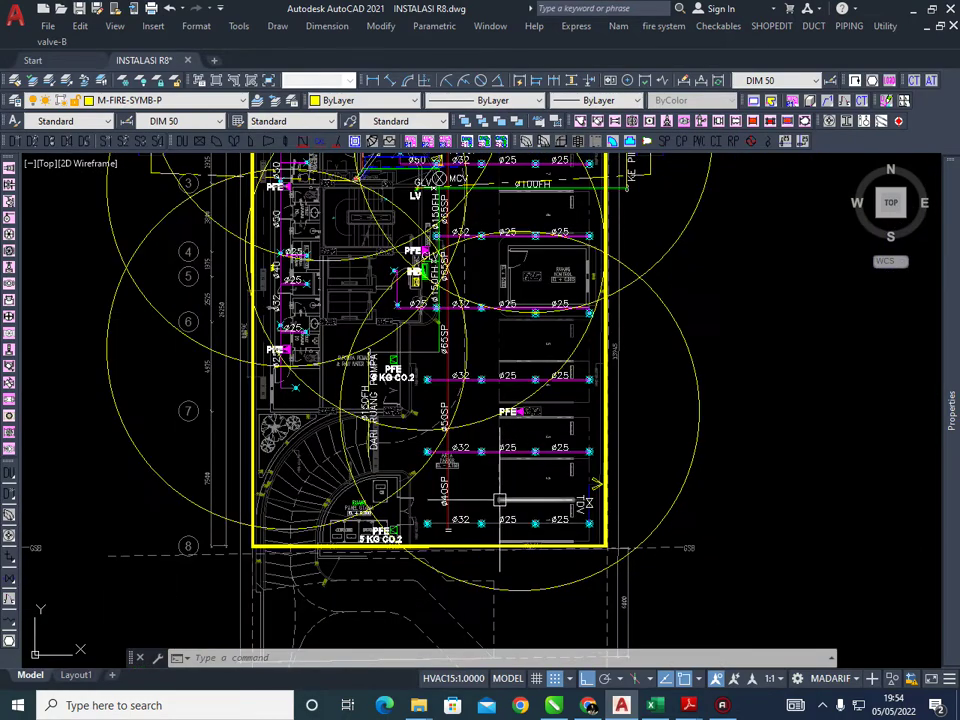
scroll(569, 310, up, 3)
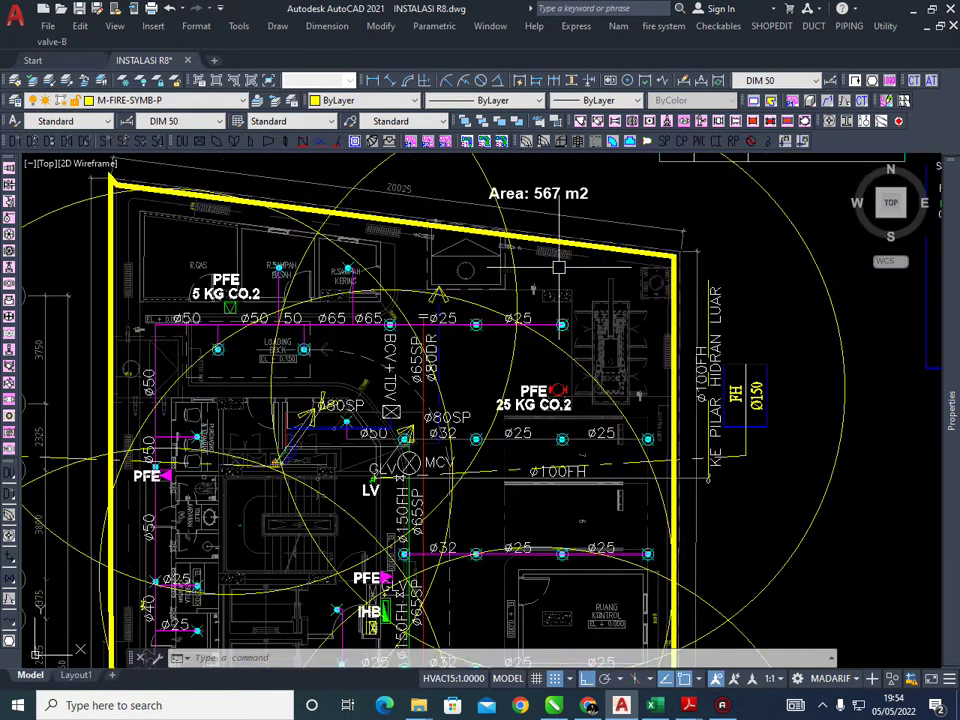
click(569, 296)
scroll(616, 212, down, 4)
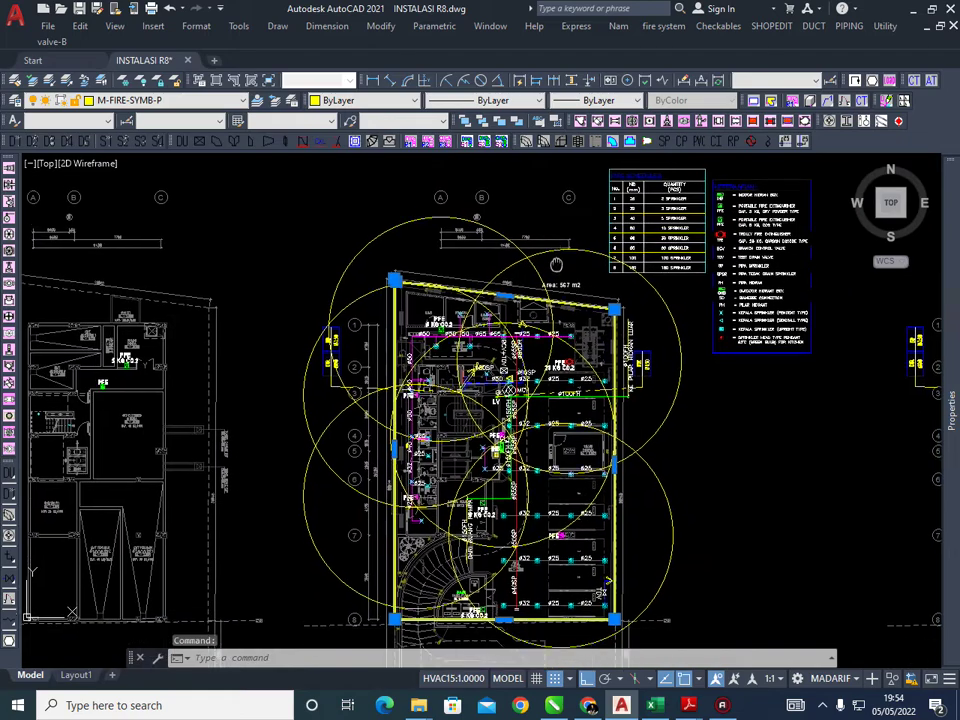
Examine the extent of the selected semi-basement boundary and read the area label above it
scroll(482, 518, up, 2)
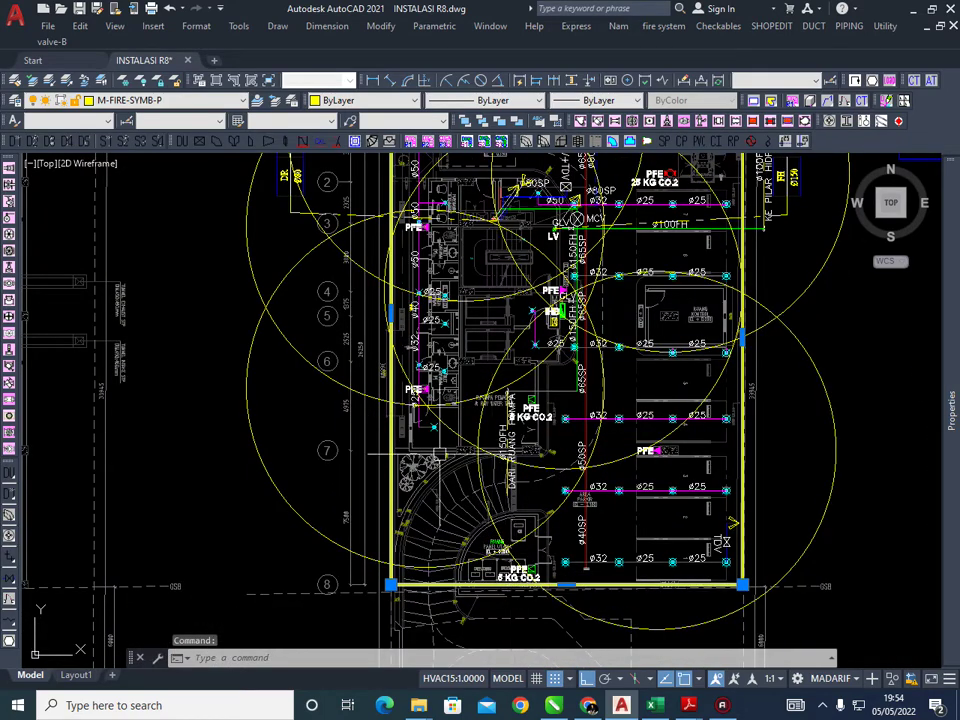
scroll(441, 585, up, 1)
scroll(514, 462, down, 4)
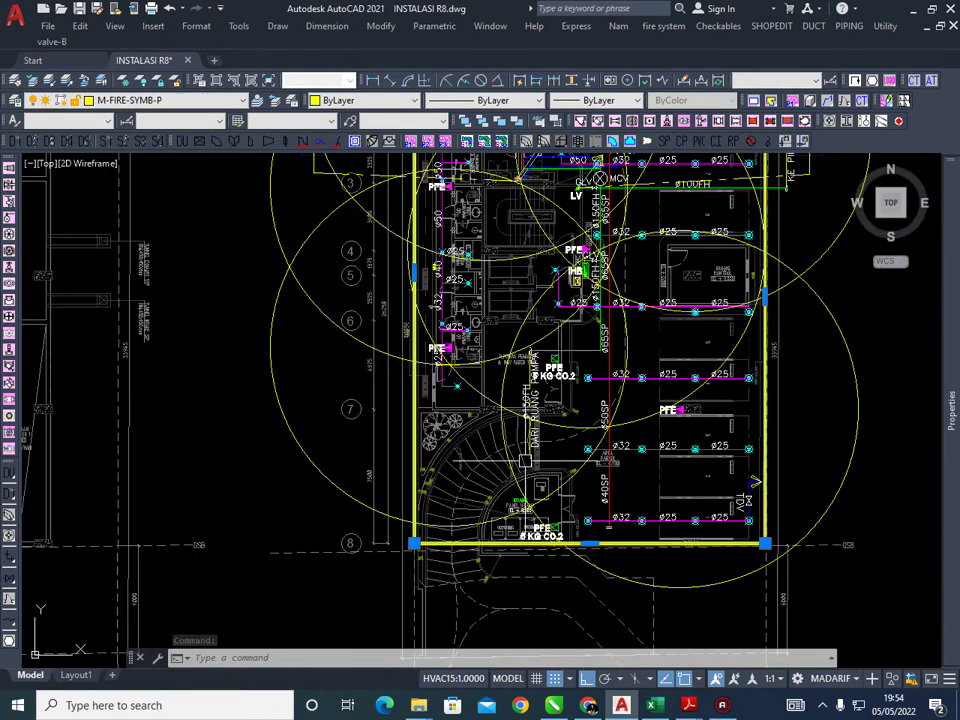
scroll(540, 255, up, 4)
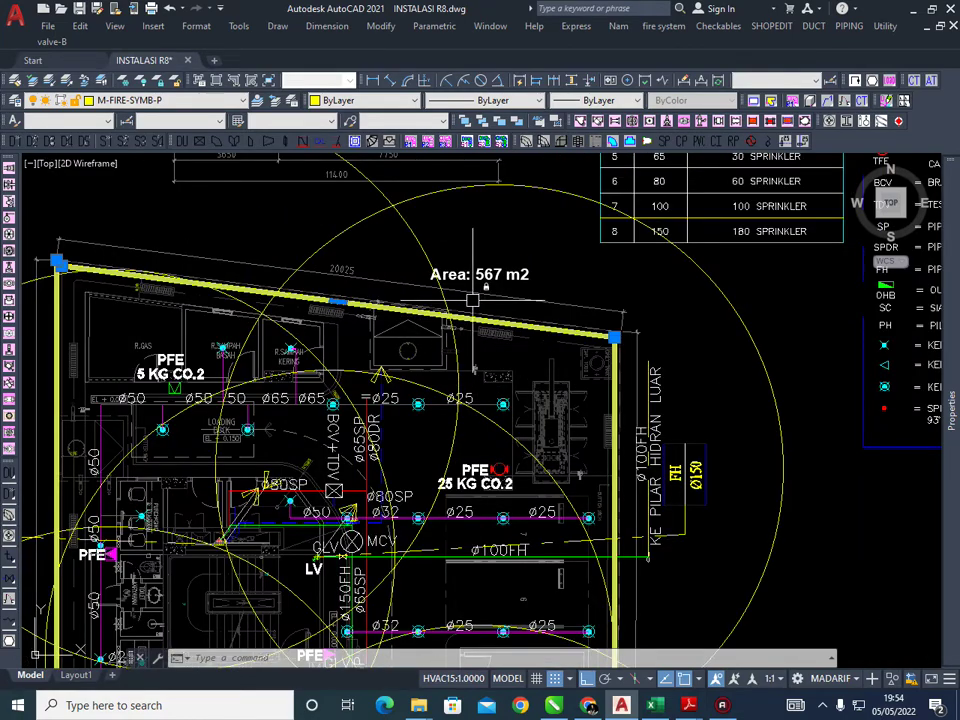
scroll(493, 285, up, 2)
mouse_move(490, 318)
middle_down()
mouse_move(576, 281)
mouse_move(572, 253)
middle_up()
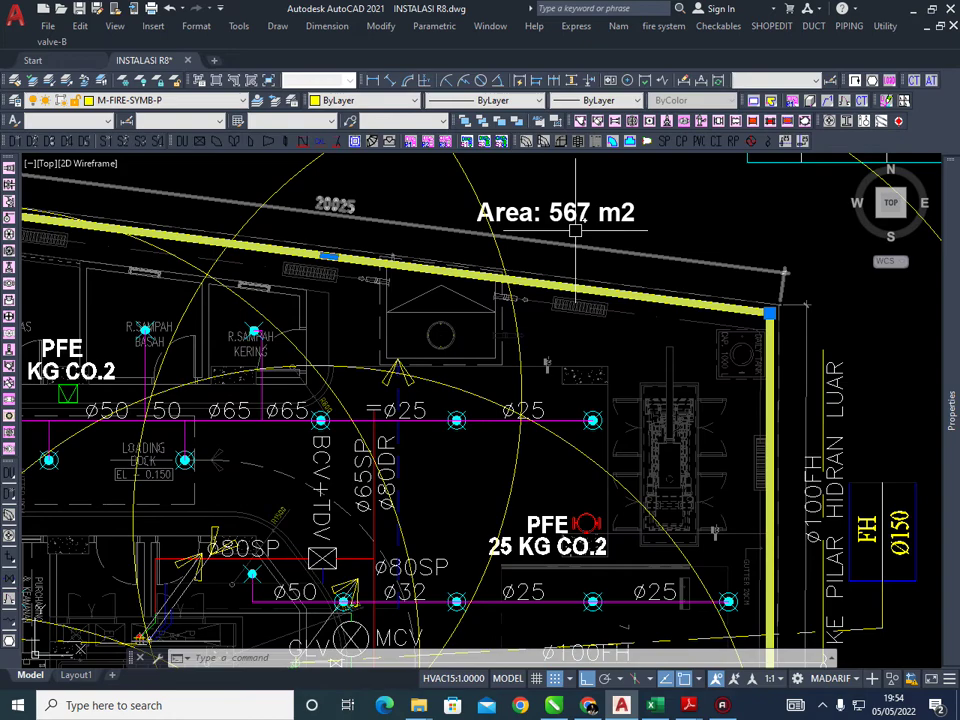
scroll(582, 226, down, 2)
scroll(582, 228, down, 2)
middle_drag(566, 423, 543, 322)
middle_drag(564, 372, 576, 420)
Switch to Excel and check the Area Parkir row's floor area and the formula for its number of extinguishers
click(655, 705)
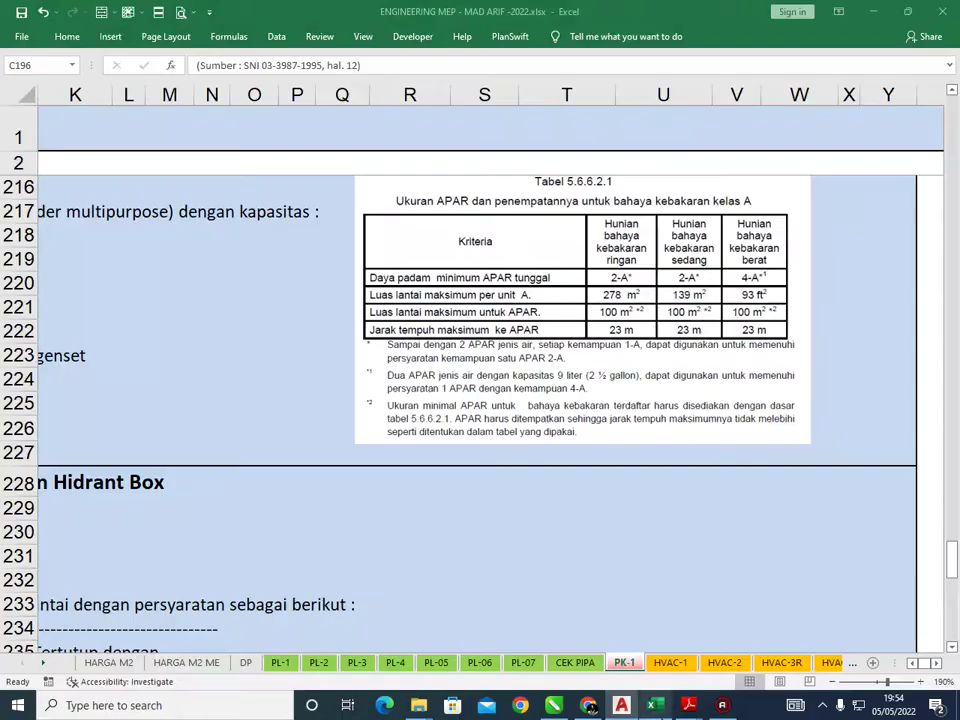
scroll(646, 494, up, 4)
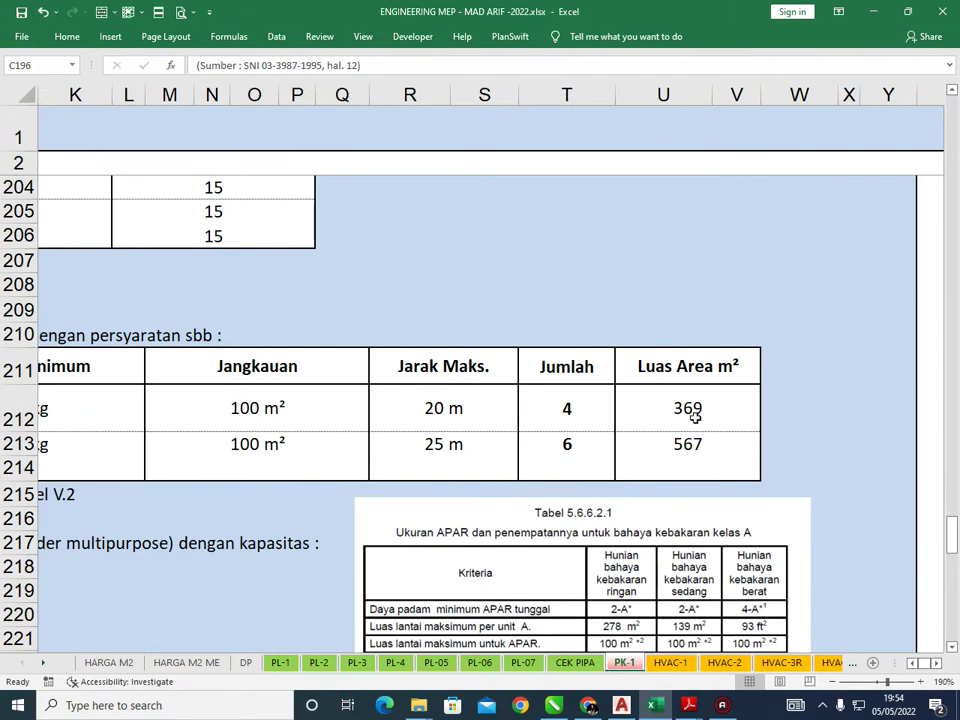
click(712, 446)
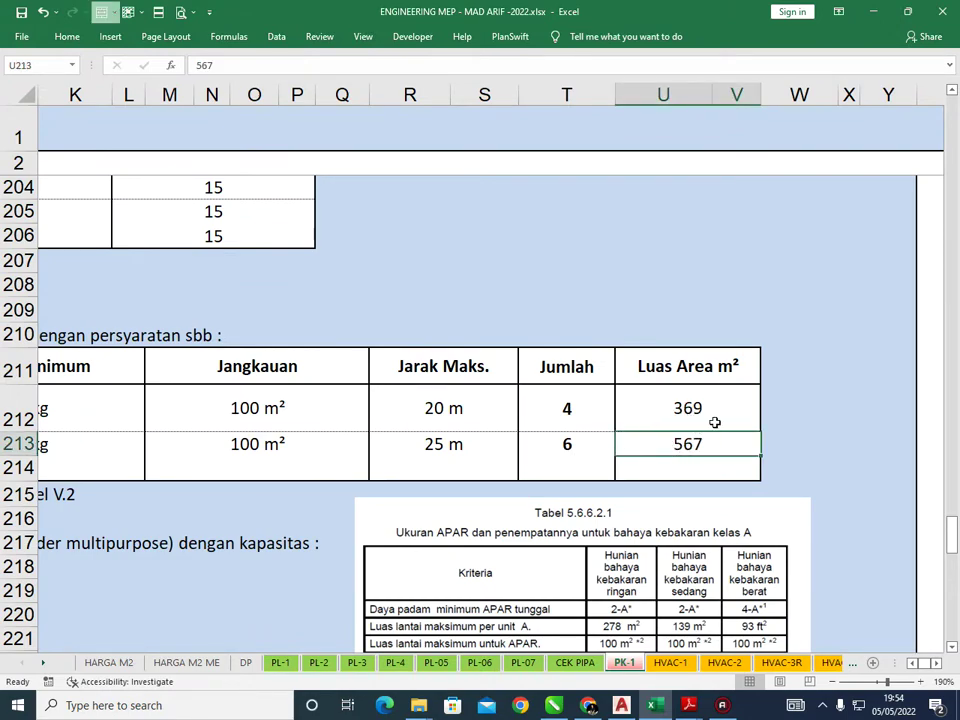
click(595, 442)
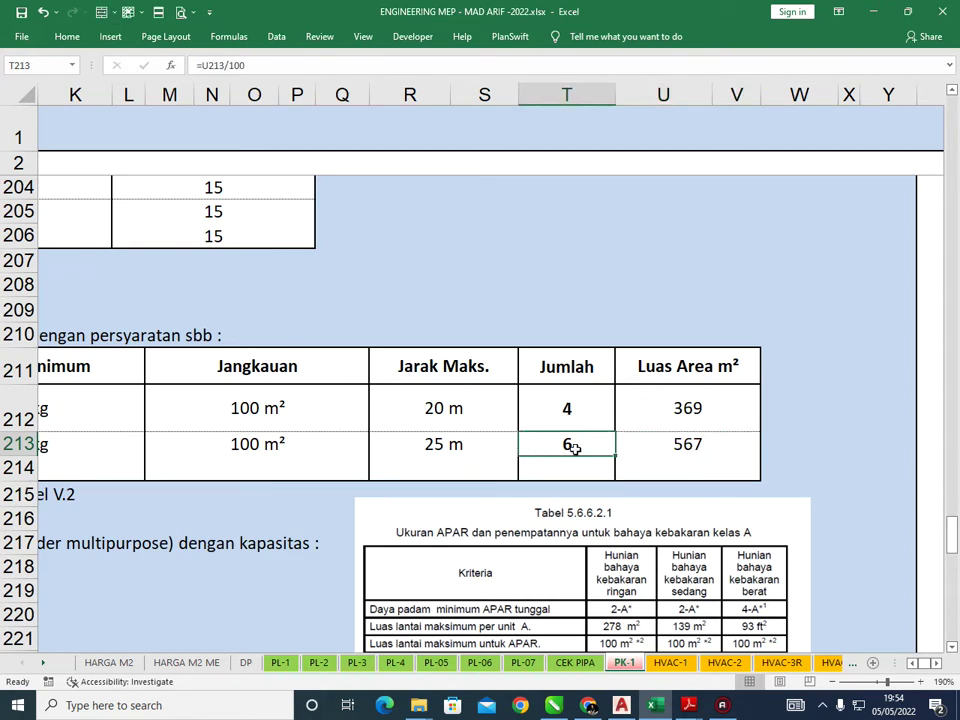
click(676, 443)
click(587, 442)
Switch to AutoCAD and examine the PFE symbols and yellow coverage circles within the selected semi-basement boundary
click(621, 705)
middle_drag(408, 332, 430, 360)
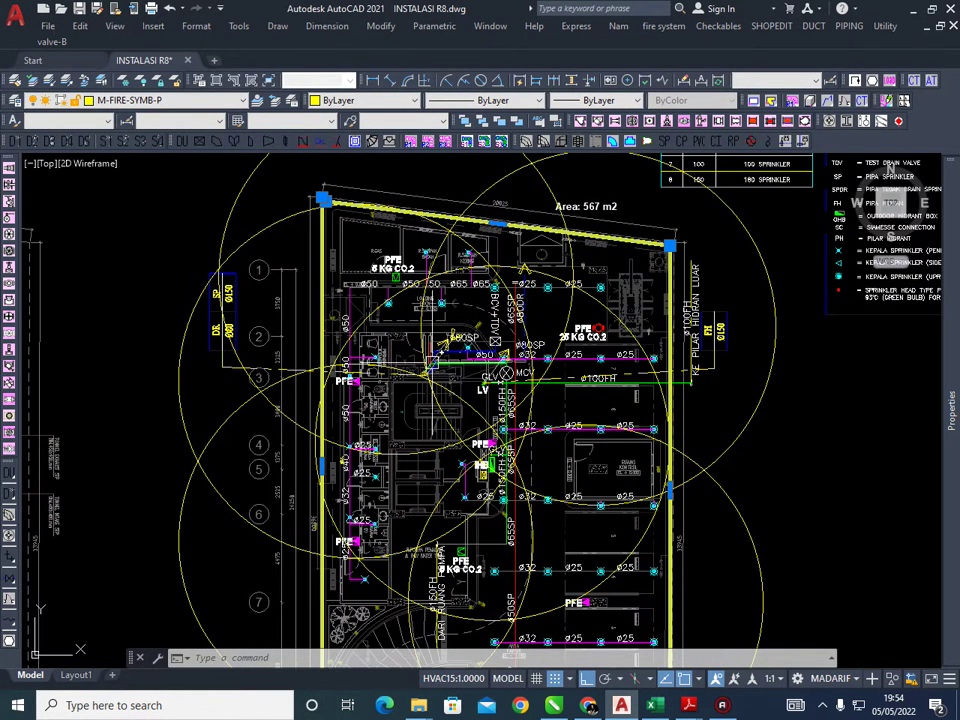
middle_drag(596, 335, 611, 262)
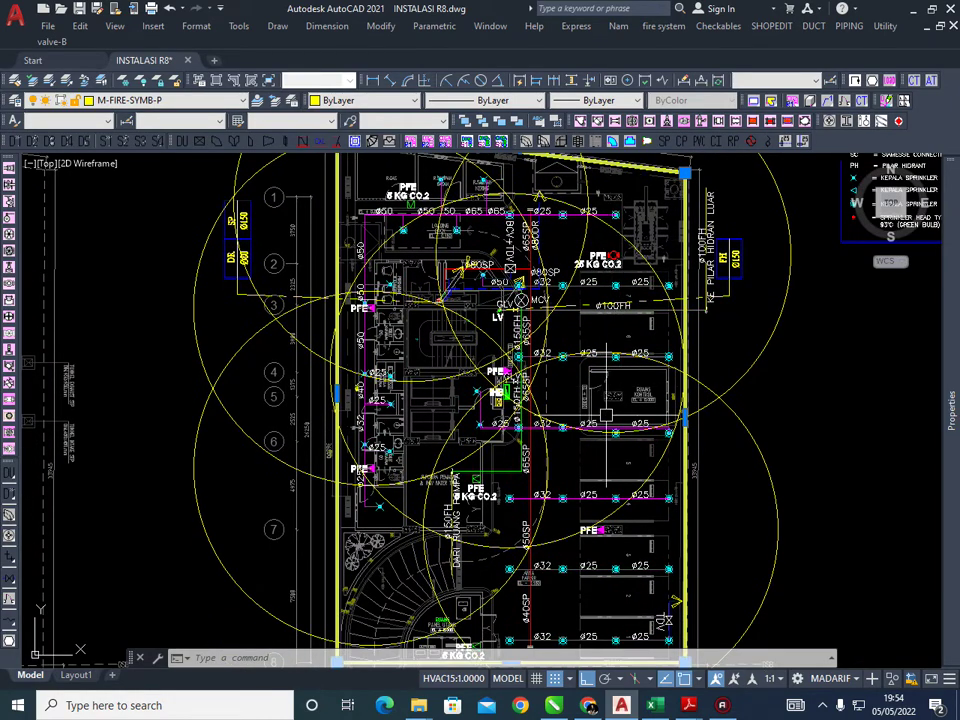
middle_drag(498, 425, 508, 357)
middle_drag(600, 483, 612, 441)
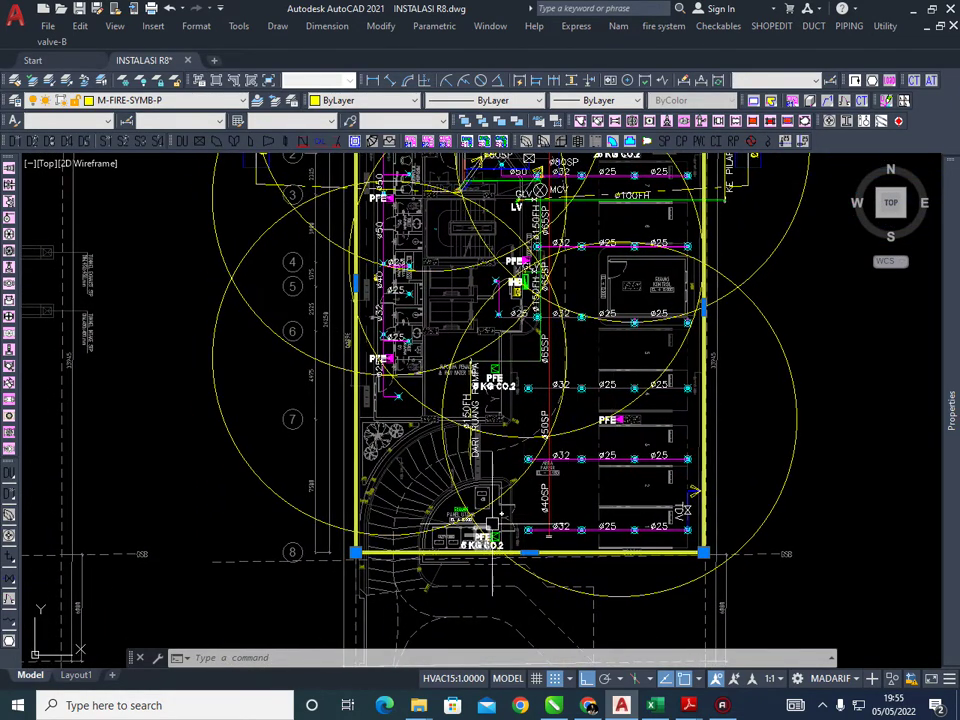
middle_drag(490, 526, 523, 578)
middle_drag(432, 426, 449, 471)
middle_drag(474, 227, 475, 274)
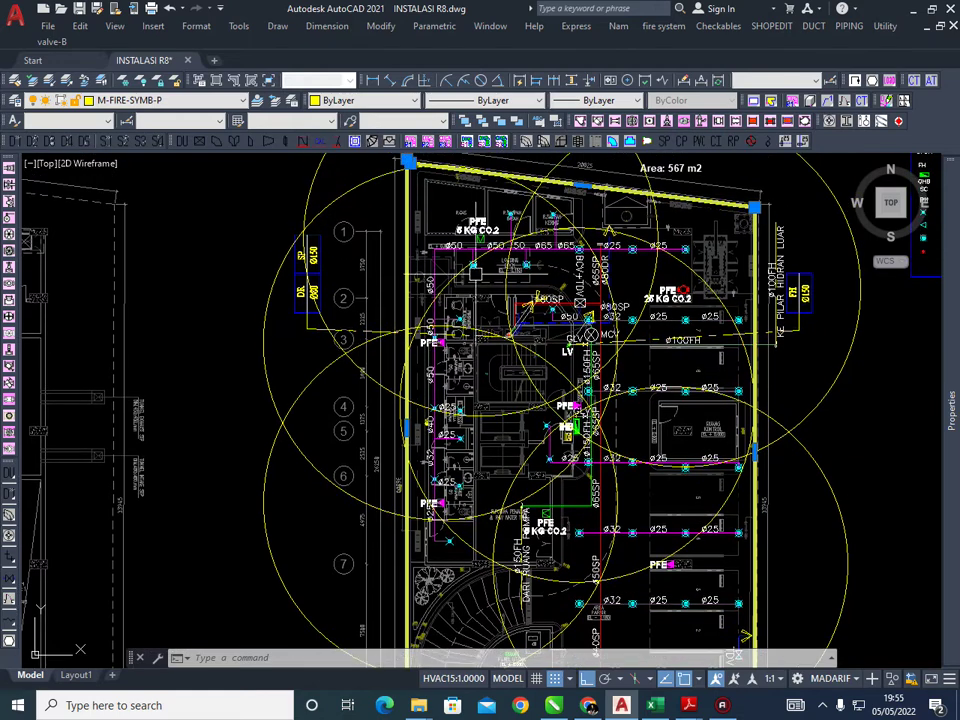
middle_drag(706, 430, 680, 412)
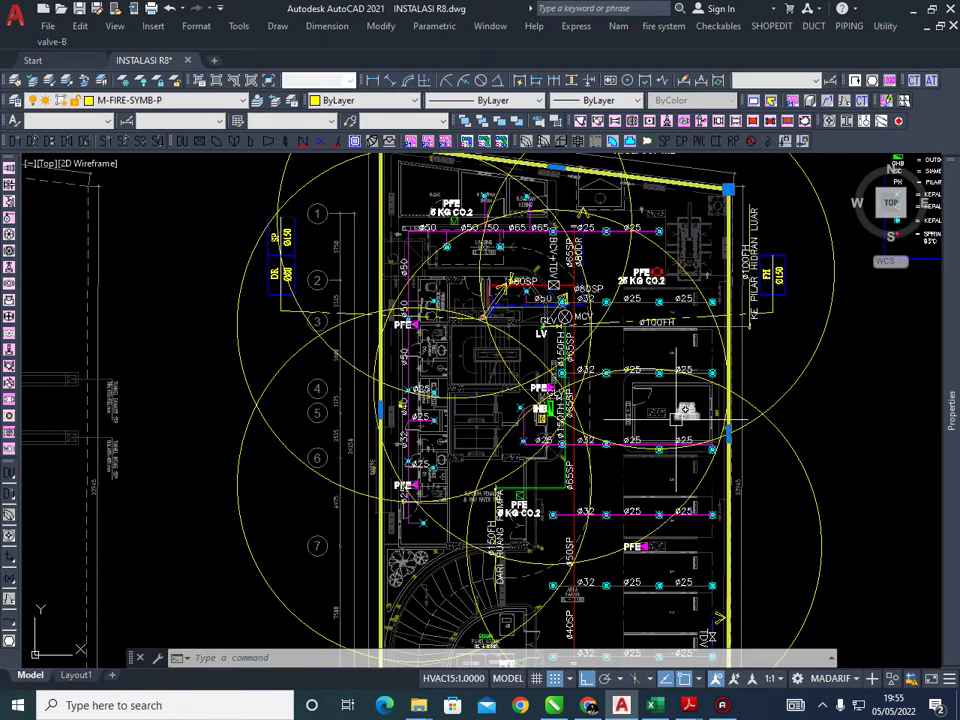
middle_drag(450, 353, 430, 320)
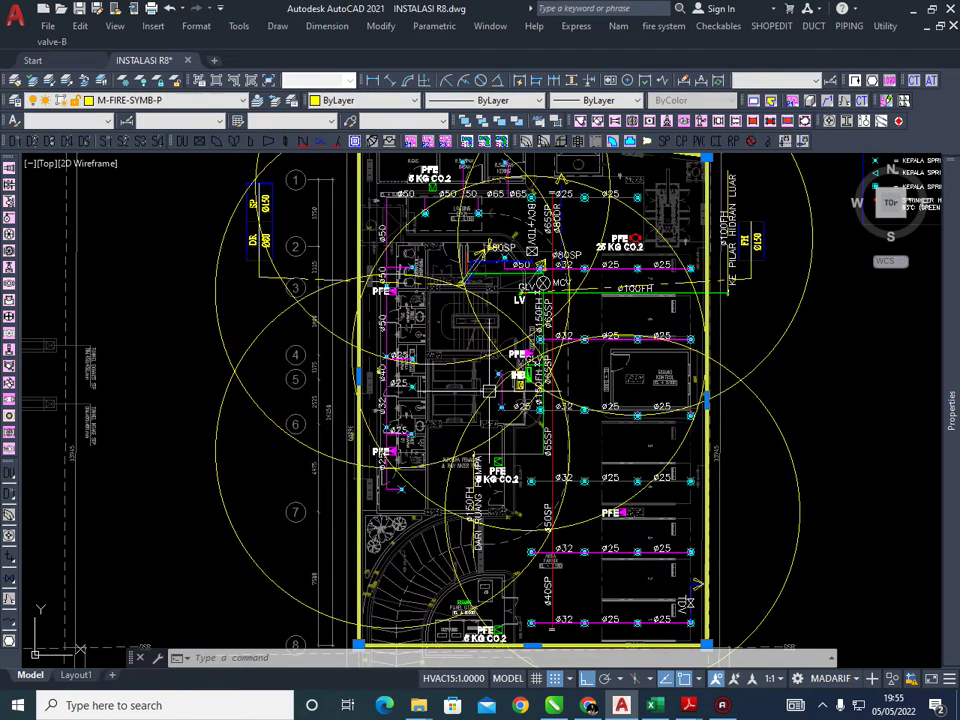
Read the area label above the boundary and compare it with the coverage circles across the upper part of the plan
middle_drag(525, 180, 478, 295)
scroll(594, 230, up, 2)
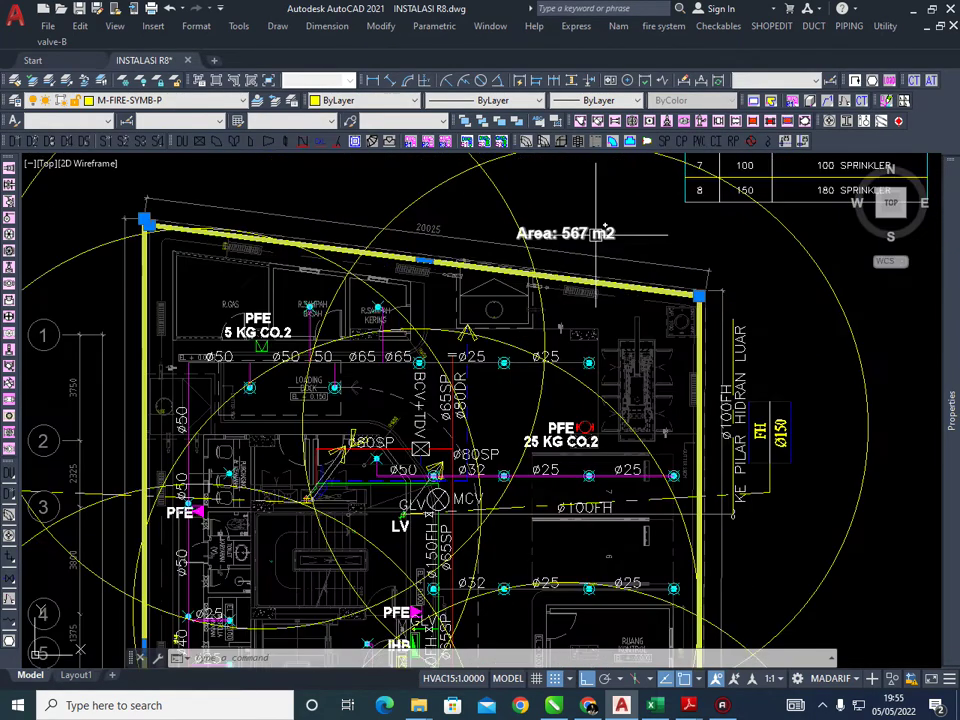
mouse_move(550, 423)
middle_down()
mouse_move(570, 346)
mouse_move(605, 343)
middle_up()
scroll(575, 348, down, 2)
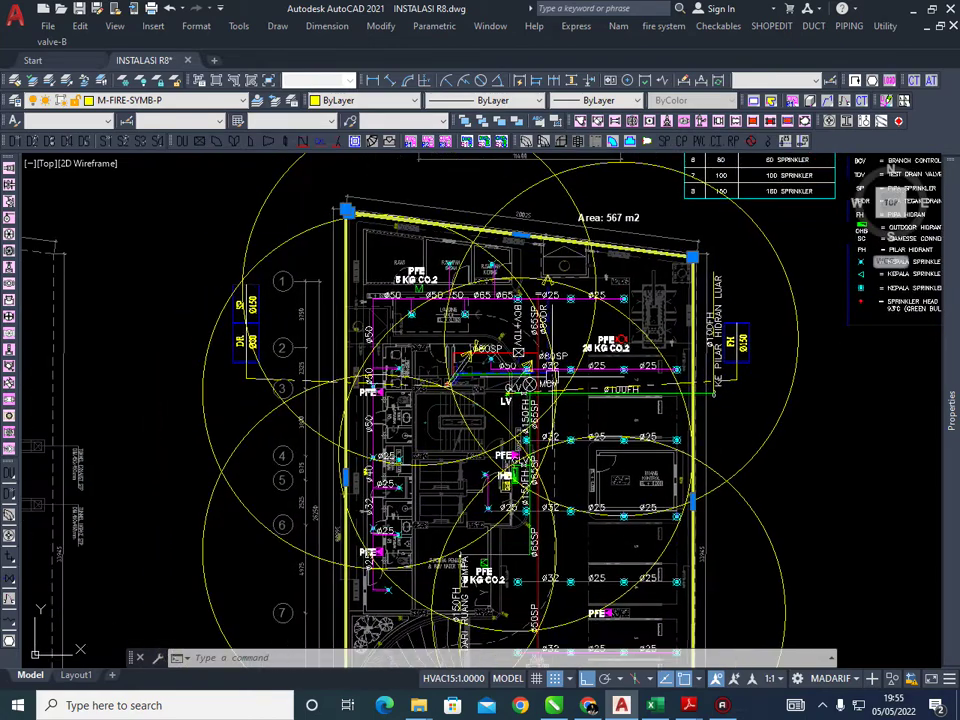
middle_drag(565, 379, 550, 342)
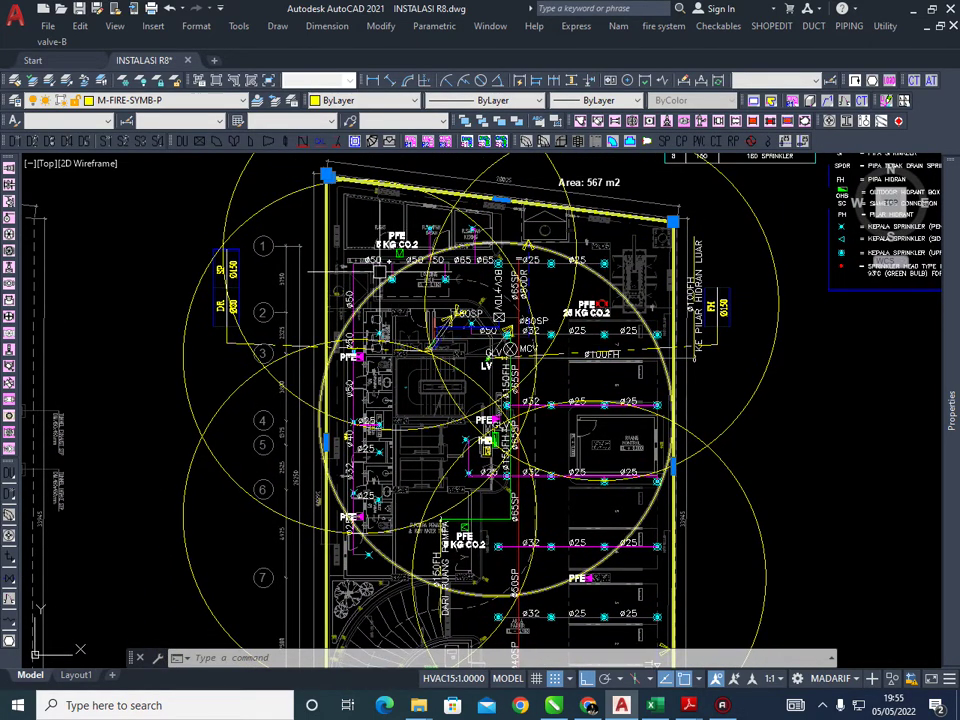
Inspect the extinguisher symbols in the upper part of the plan, including the PFE 25 KG CO.2 unit above parking bay 7
scroll(397, 252, up, 2)
middle_drag(409, 236, 434, 286)
scroll(430, 284, up, 4)
mouse_move(522, 317)
middle_down()
mouse_move(501, 361)
mouse_move(315, 322)
middle_up()
scroll(501, 361, down, 4)
scroll(655, 386, up, 4)
middle_drag(658, 341, 631, 368)
scroll(630, 368, down, 2)
scroll(580, 432, up, 2)
mouse_move(580, 432)
middle_down()
mouse_move(556, 413)
mouse_move(609, 406)
mouse_move(610, 332)
mouse_move(567, 338)
middle_up()
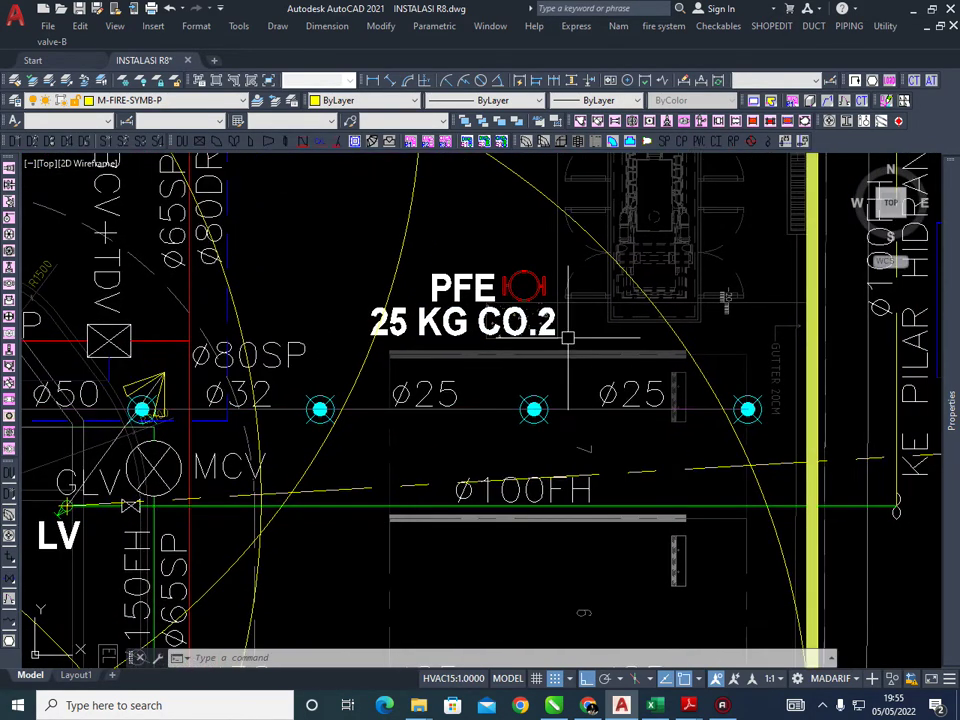
middle_drag(446, 318, 496, 332)
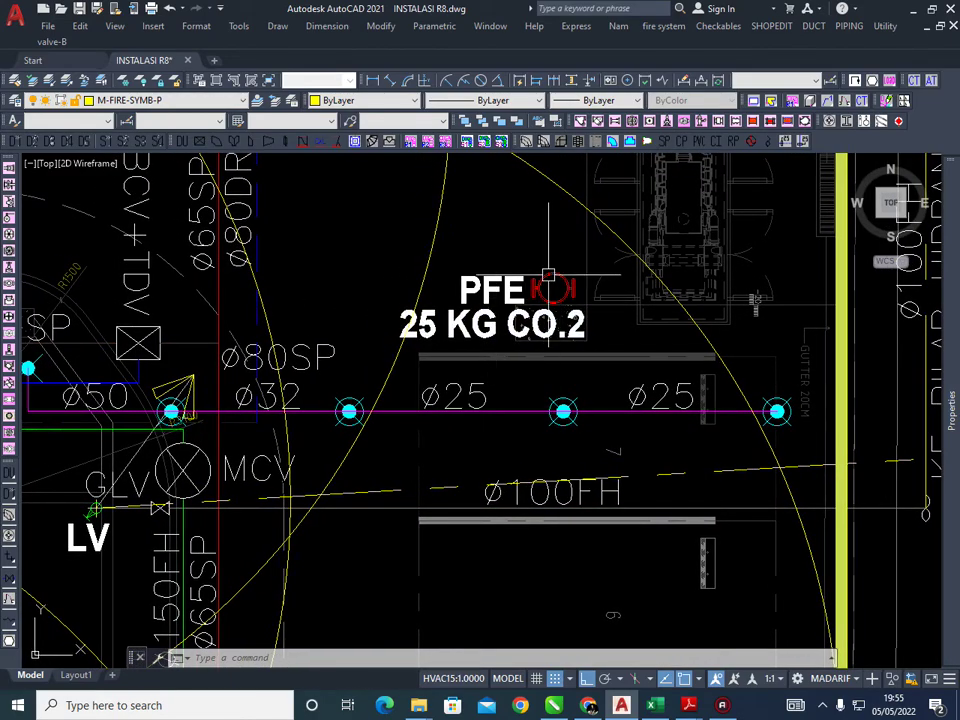
Inspect the wall-side PFE symbol between parking bays 3 and 4 near grid line 7
scroll(548, 276, down, 8)
scroll(599, 396, up, 5)
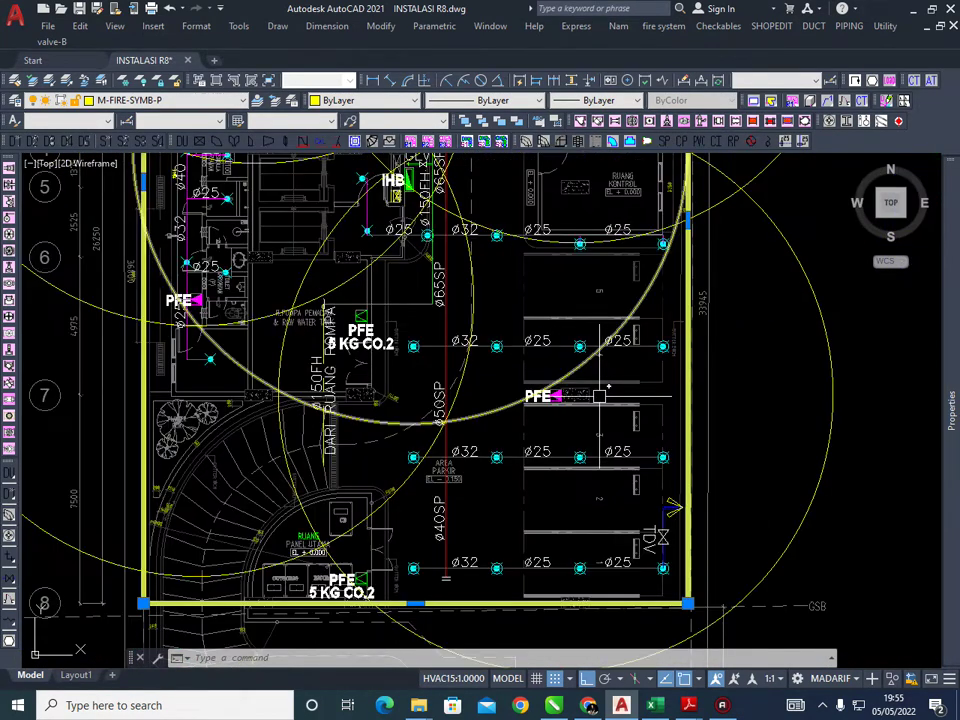
scroll(599, 396, up, 4)
scroll(494, 386, down, 4)
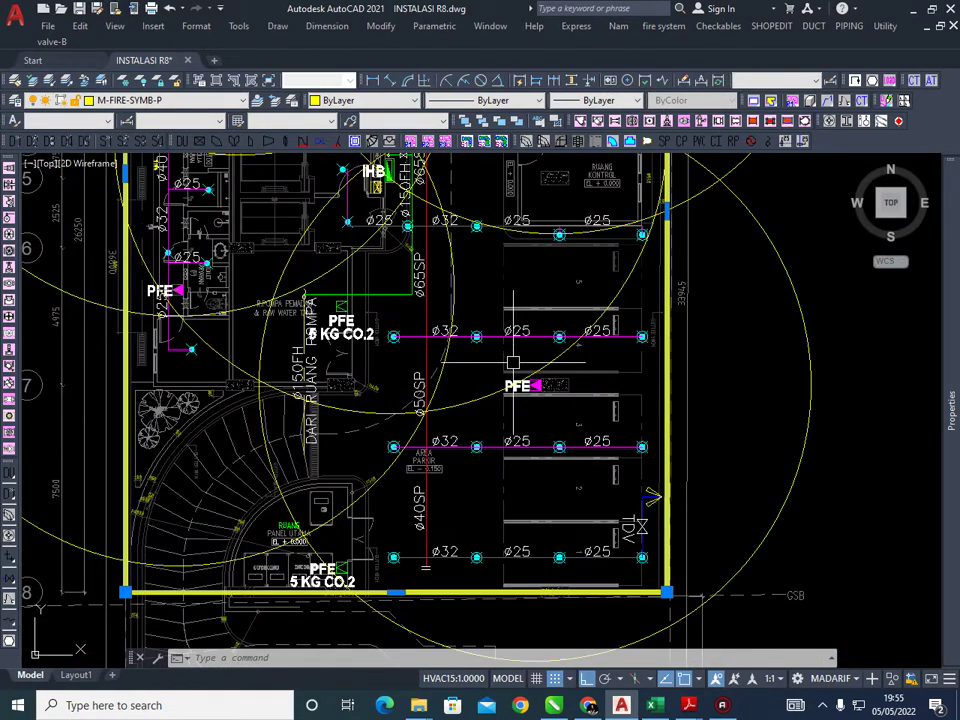
scroll(526, 368, up, 3)
middle_drag(550, 399, 606, 386)
scroll(606, 386, down, 2)
Read the portable and trolly fire extinguisher entries in the KETERANGAN legend
scroll(545, 415, down, 8)
scroll(592, 285, up, 6)
scroll(592, 285, up, 2)
mouse_move(586, 307)
middle_down()
mouse_move(574, 362)
mouse_move(581, 405)
middle_up()
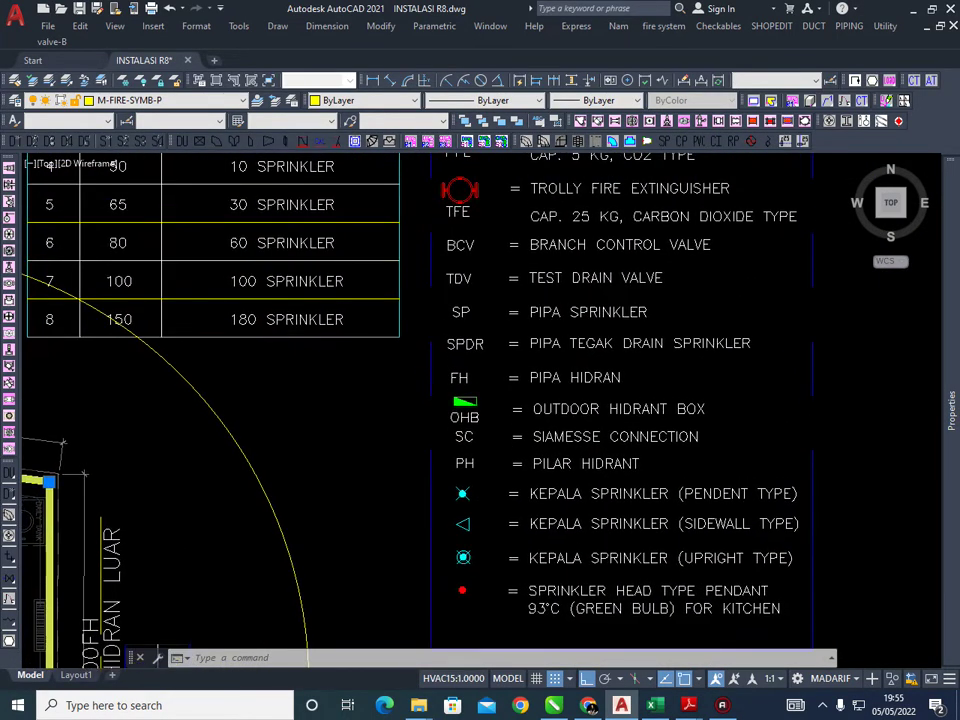
mouse_move(552, 345)
middle_down()
mouse_move(516, 392)
mouse_move(519, 405)
middle_up()
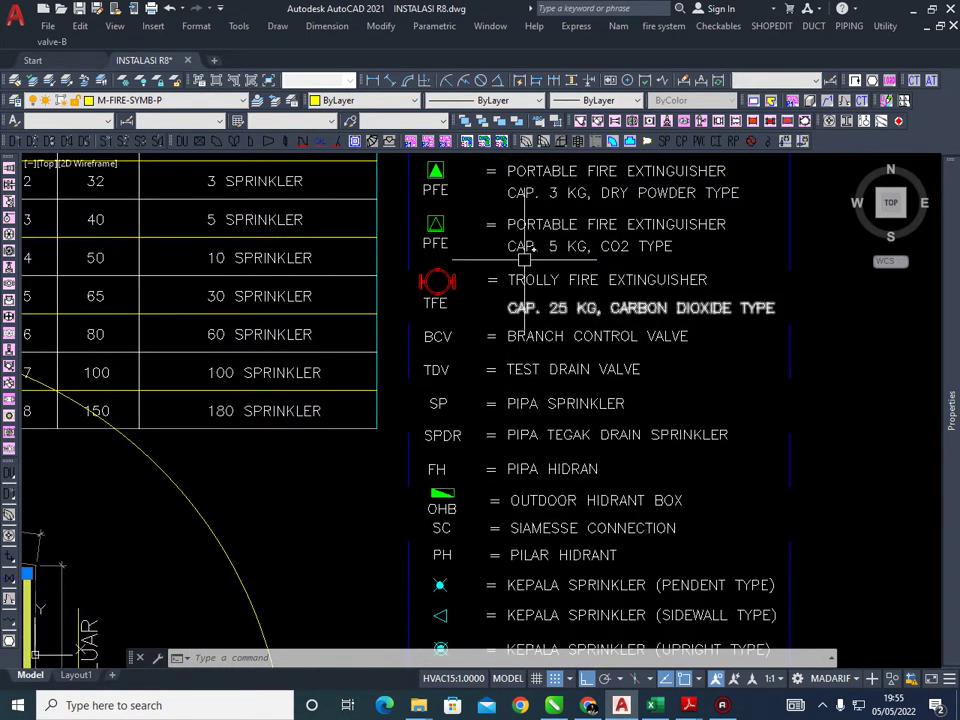
middle_drag(512, 253, 506, 299)
scroll(465, 237, up, 2)
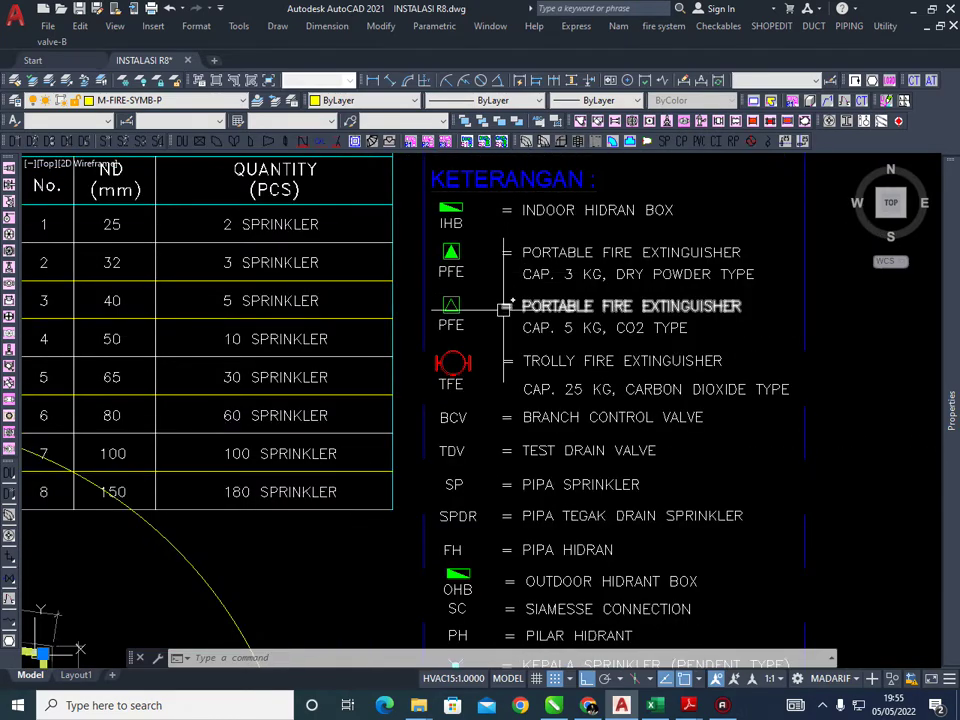
scroll(505, 308, down, 5)
Inspect the PFE 5 KG CO.2 symbol beside R.GAS and the garbage rooms above the loading dock
scroll(287, 188, up, 6)
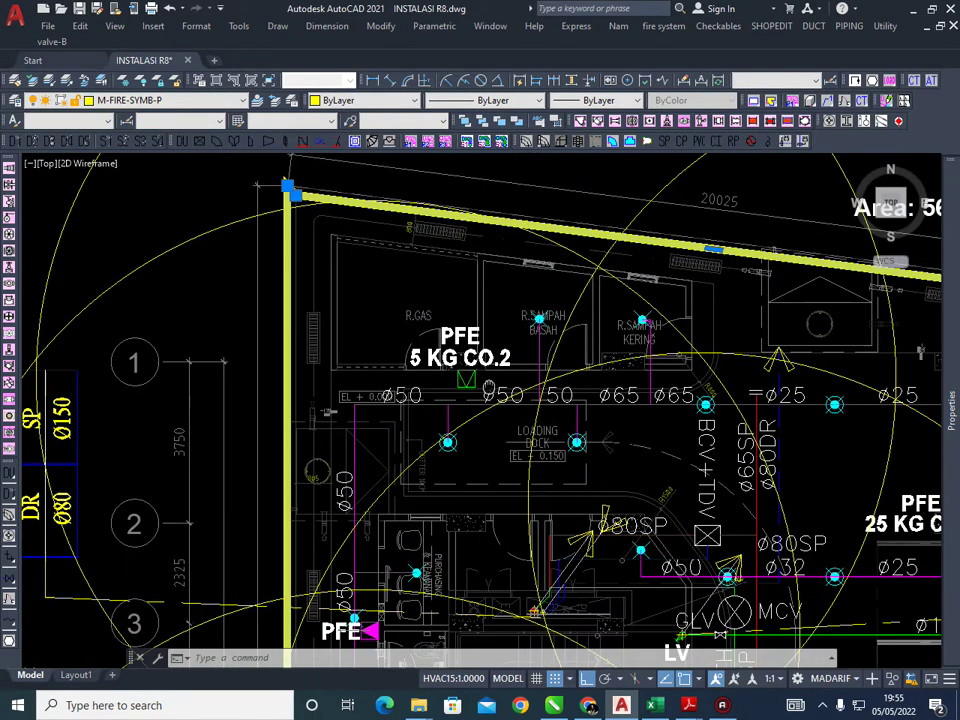
scroll(470, 380, up, 2)
middle_drag(483, 386, 501, 343)
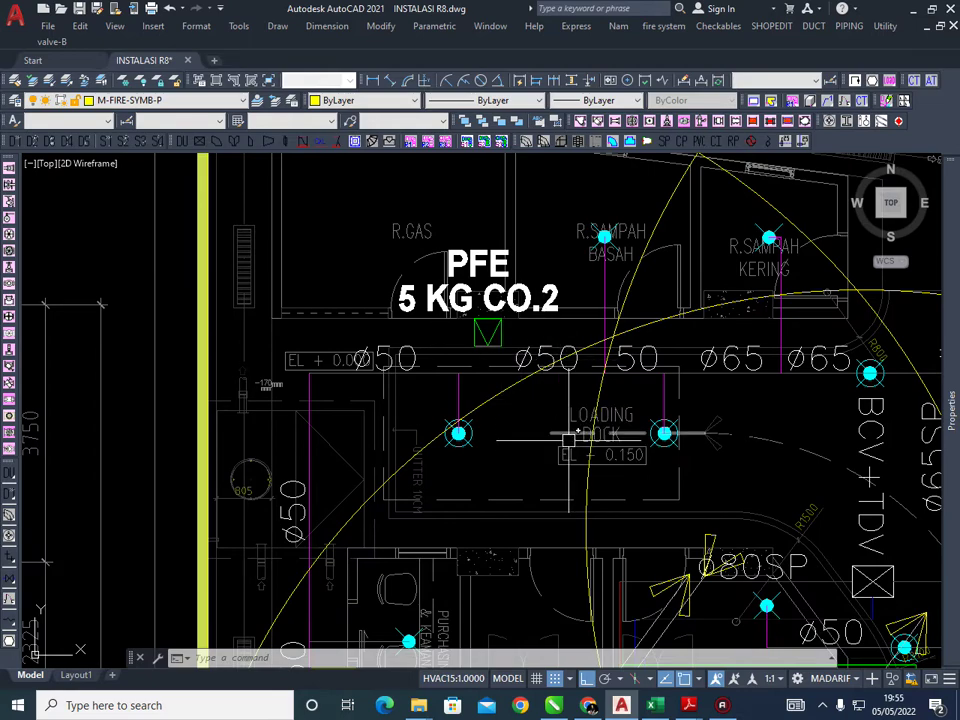
middle_drag(569, 438, 536, 424)
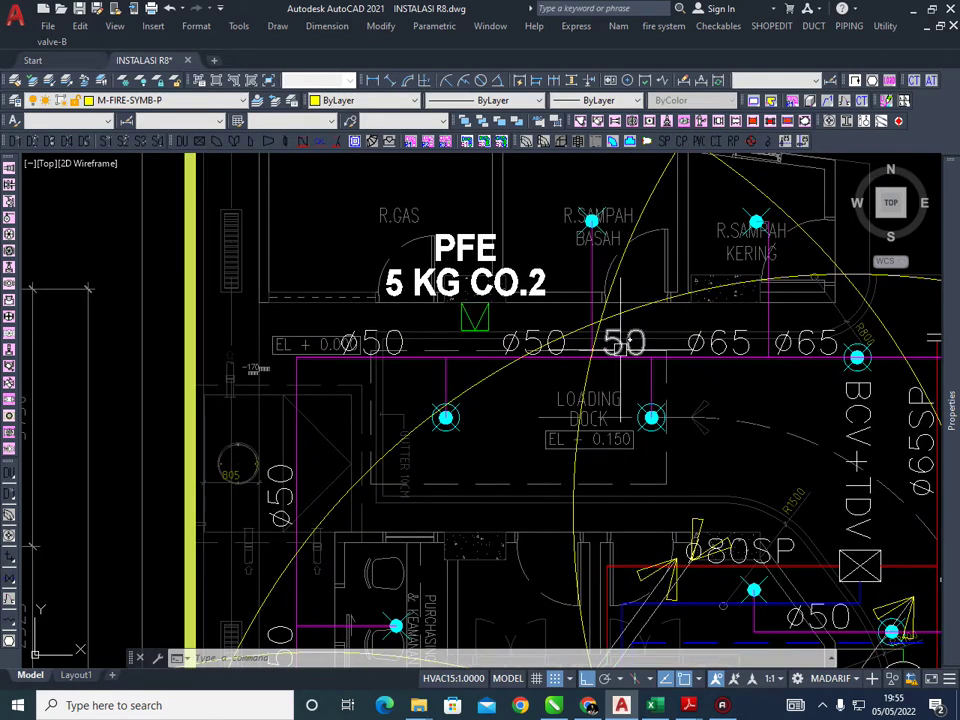
middle_drag(527, 323, 516, 369)
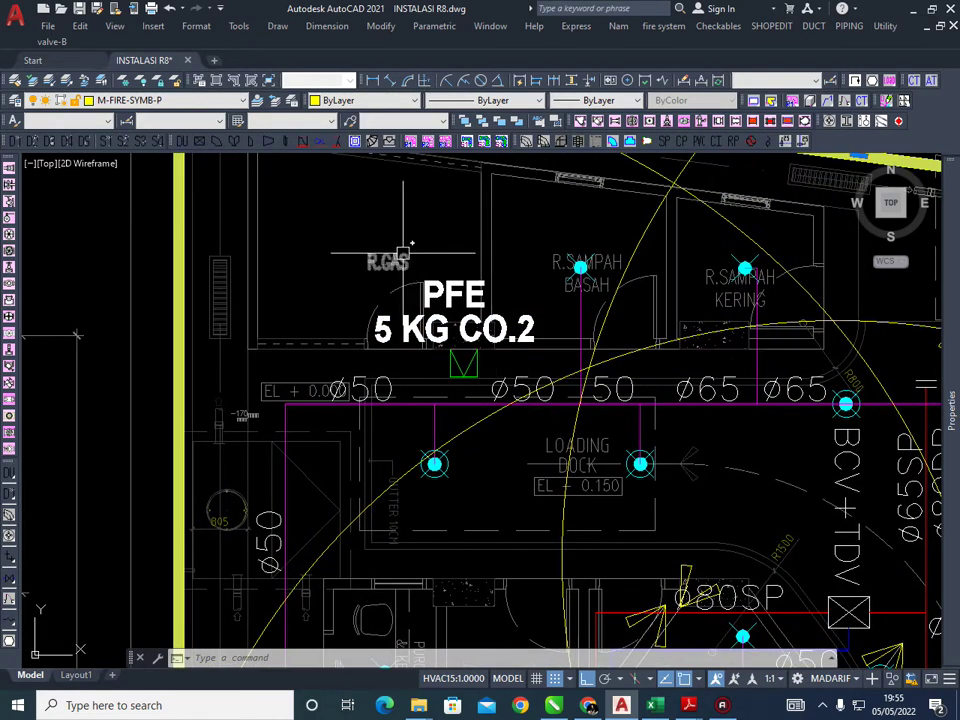
Inspect the PFE 5 KG CO.2 symbol at the entrance of Ruang Panel Utama
scroll(488, 292, down, 7)
mouse_move(488, 292)
middle_down()
mouse_move(456, 212)
mouse_move(450, 96)
middle_up()
scroll(490, 502, up, 6)
middle_drag(411, 501, 439, 503)
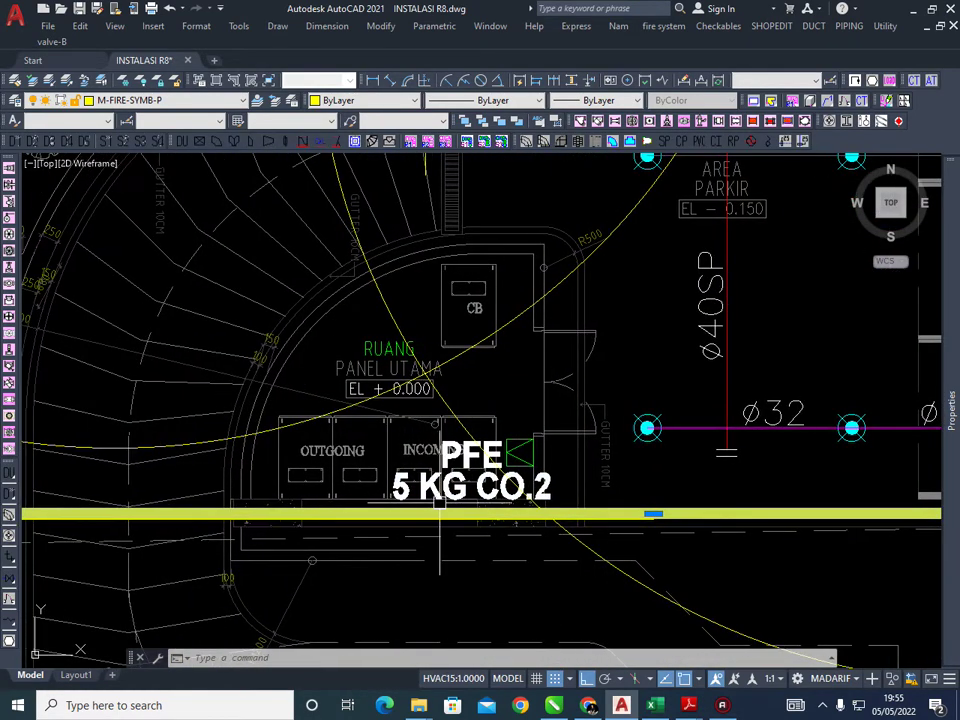
scroll(500, 472, down, 2)
middle_drag(500, 470, 520, 410)
scroll(518, 372, up, 4)
mouse_move(563, 381)
middle_down()
mouse_move(588, 374)
mouse_move(629, 383)
middle_up()
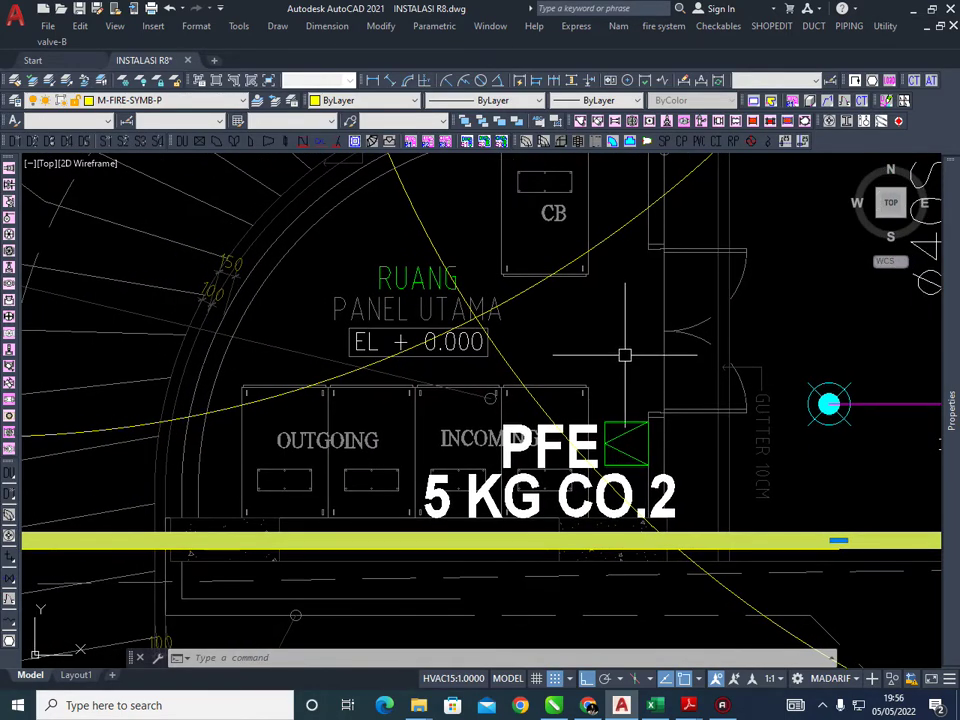
scroll(568, 430, down, 2)
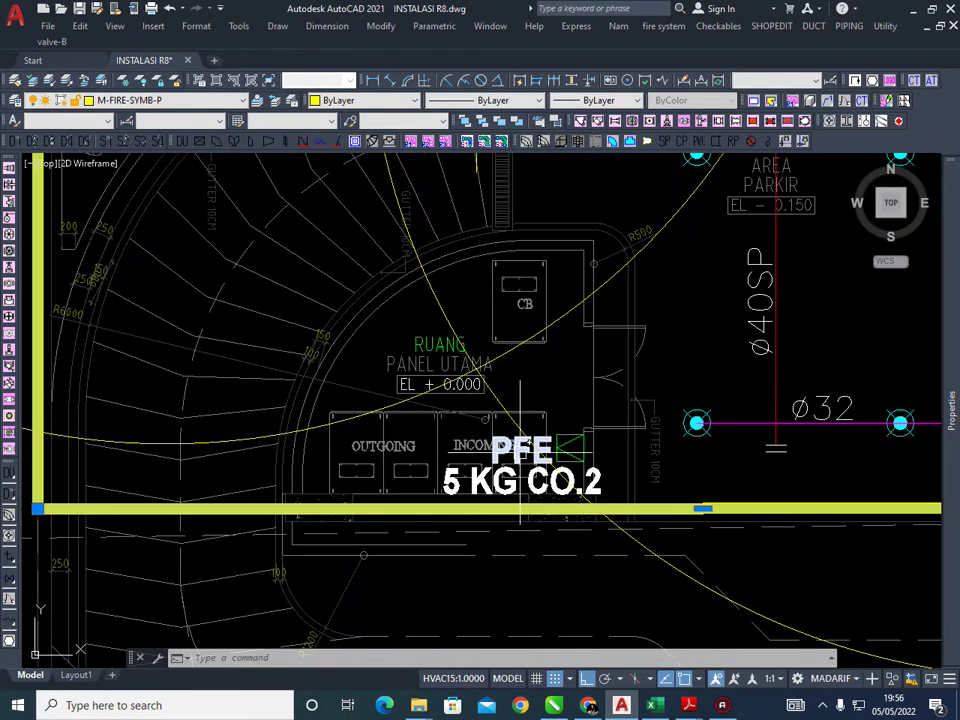
Examine the parking area's PFE near grid line 7 in relation to the pump room and panel room extinguishers
scroll(519, 450, down, 5)
scroll(505, 358, up, 4)
middle_drag(437, 413, 536, 427)
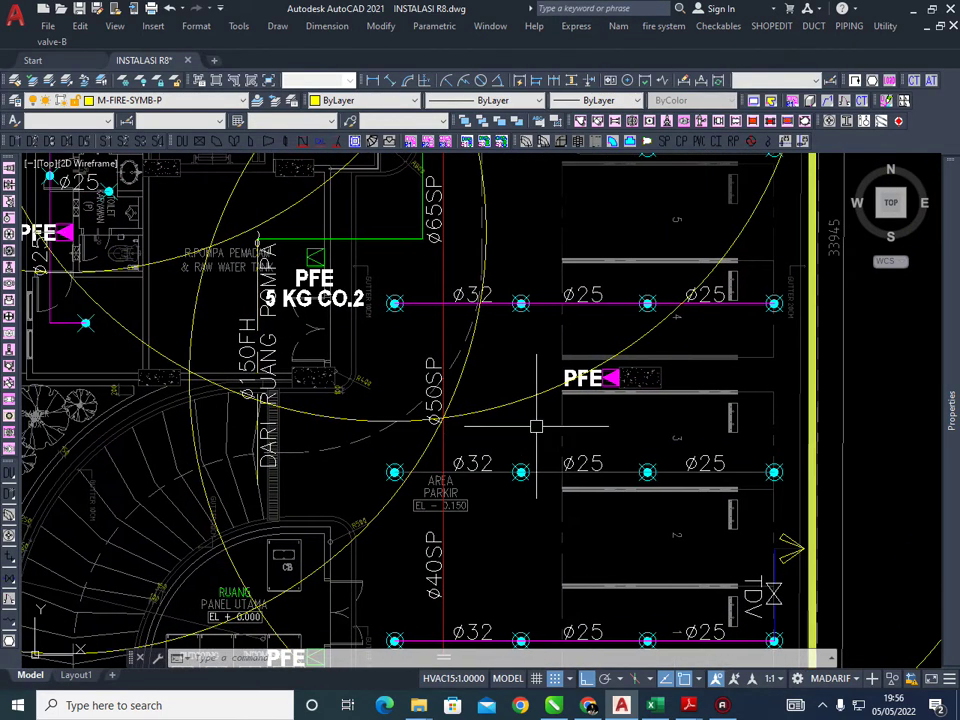
scroll(585, 515, down, 2)
mouse_move(585, 515)
middle_down()
mouse_move(650, 600)
mouse_move(678, 660)
middle_up()
middle_drag(426, 423, 321, 377)
scroll(321, 377, down, 4)
mouse_move(551, 459)
middle_down()
mouse_move(486, 412)
mouse_move(601, 446)
middle_up()
scroll(486, 412, up, 4)
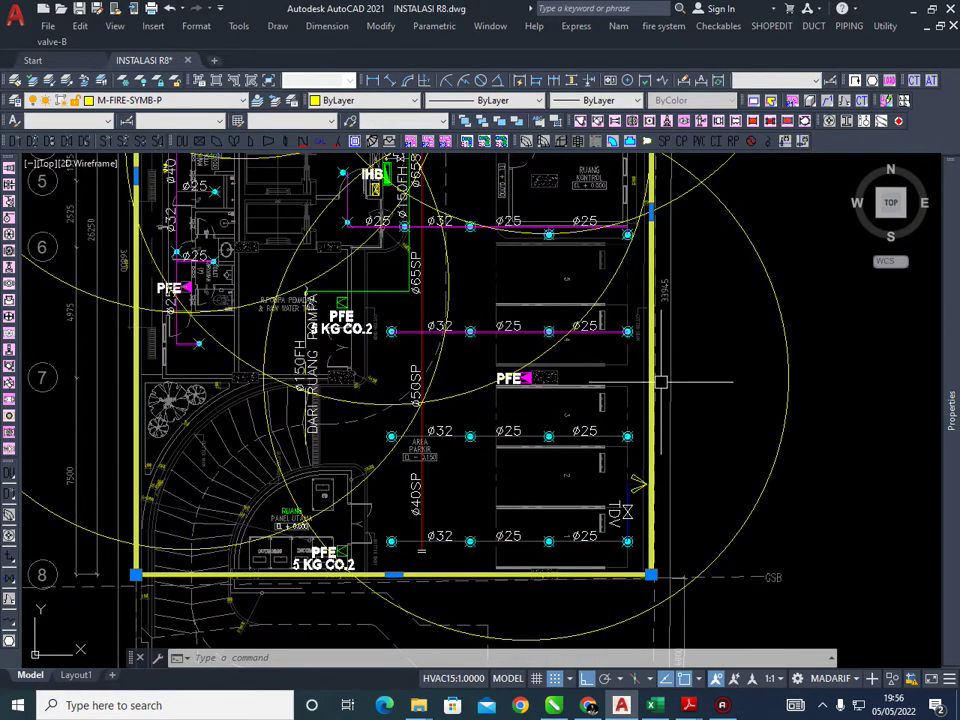
Check how the coverage circle around the parking area's PFE near grid line 7 spans the lower part of the plan
middle_drag(660, 381, 650, 413)
scroll(654, 343, down, 3)
click(654, 343)
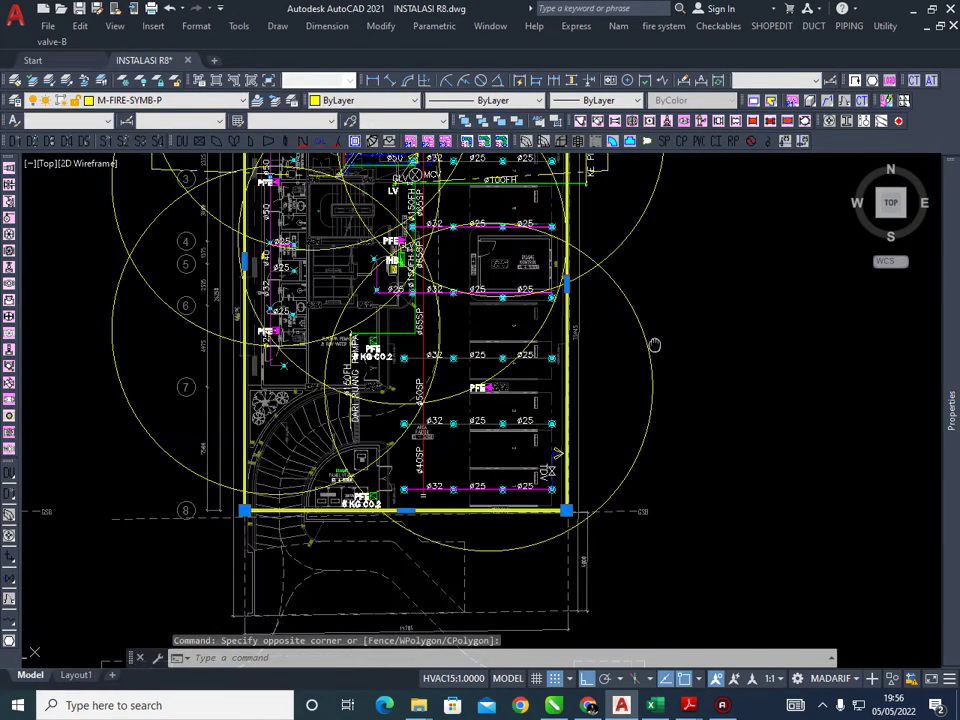
scroll(543, 391, up, 2)
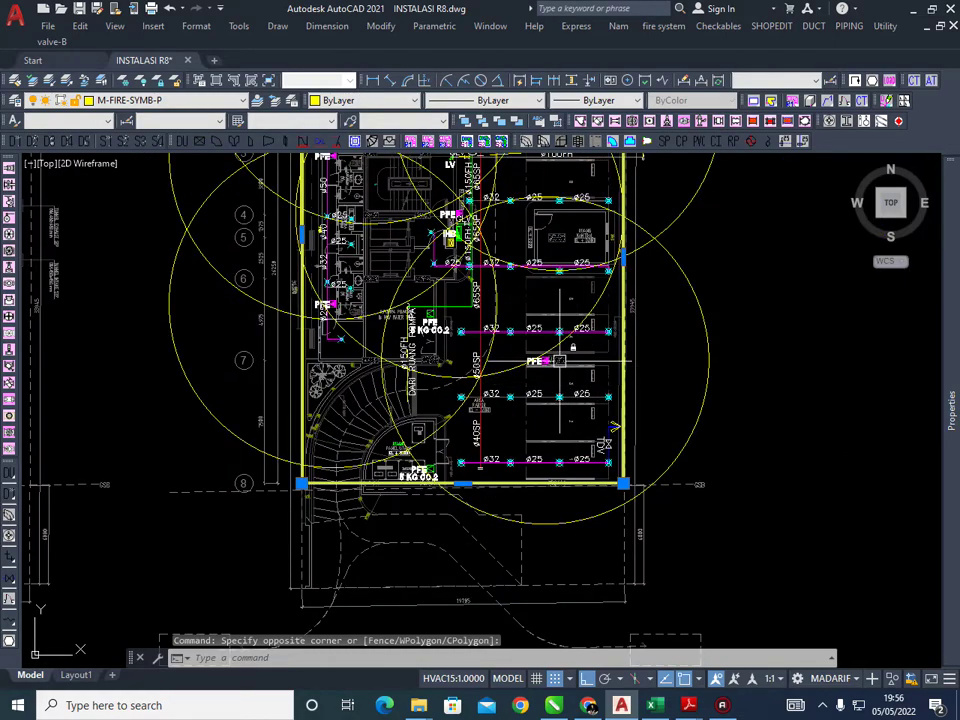
scroll(562, 361, up, 3)
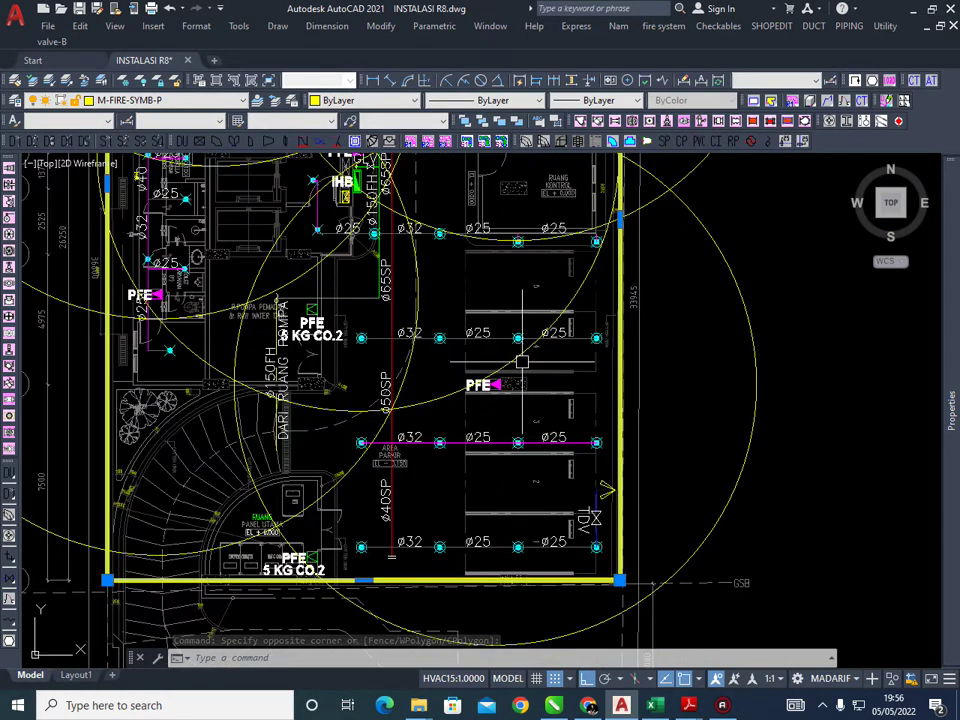
scroll(565, 375, down, 4)
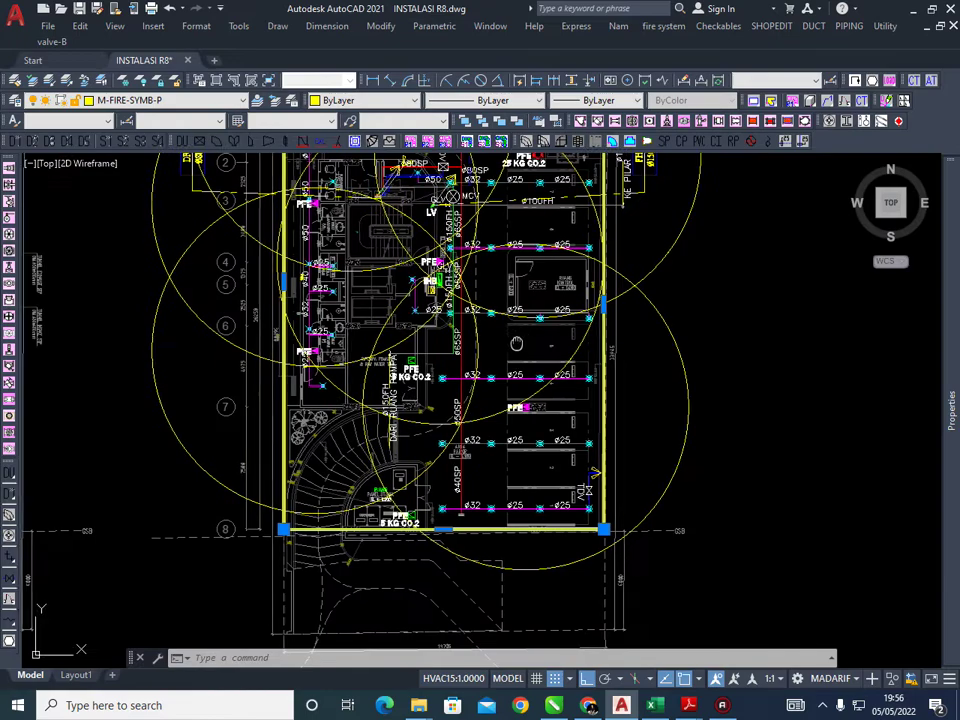
scroll(494, 338, up, 2)
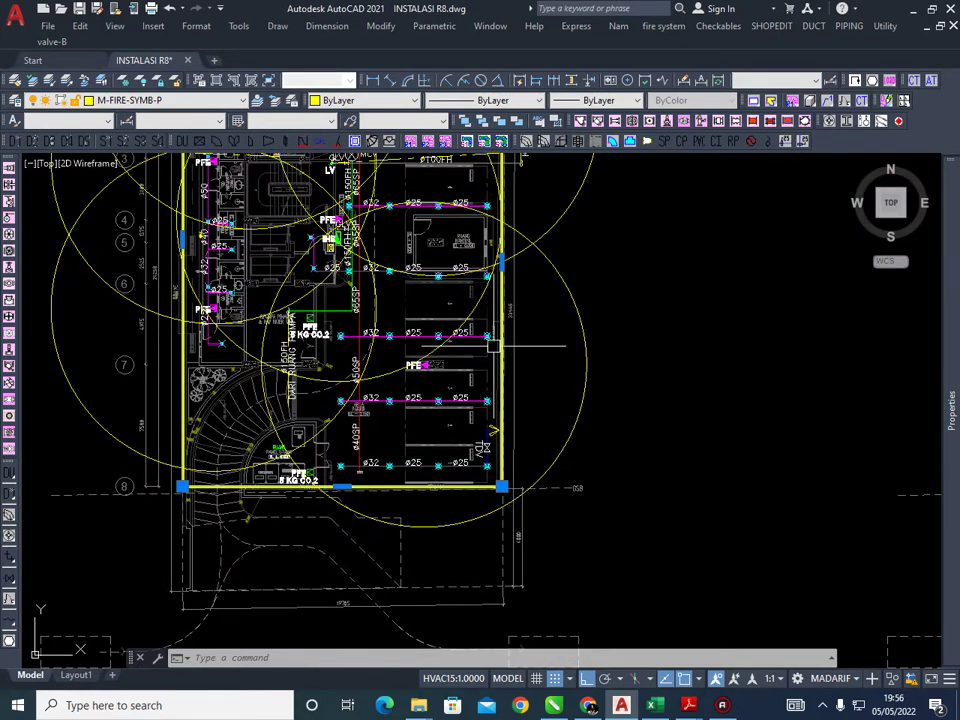
scroll(538, 350, up, 5)
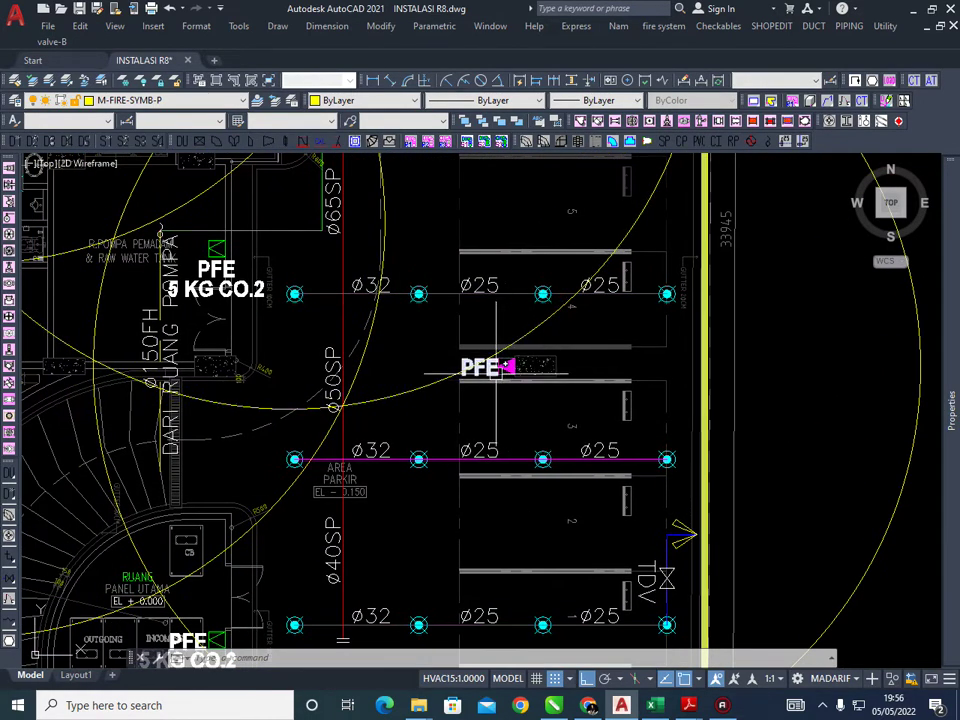
scroll(625, 368, down, 4)
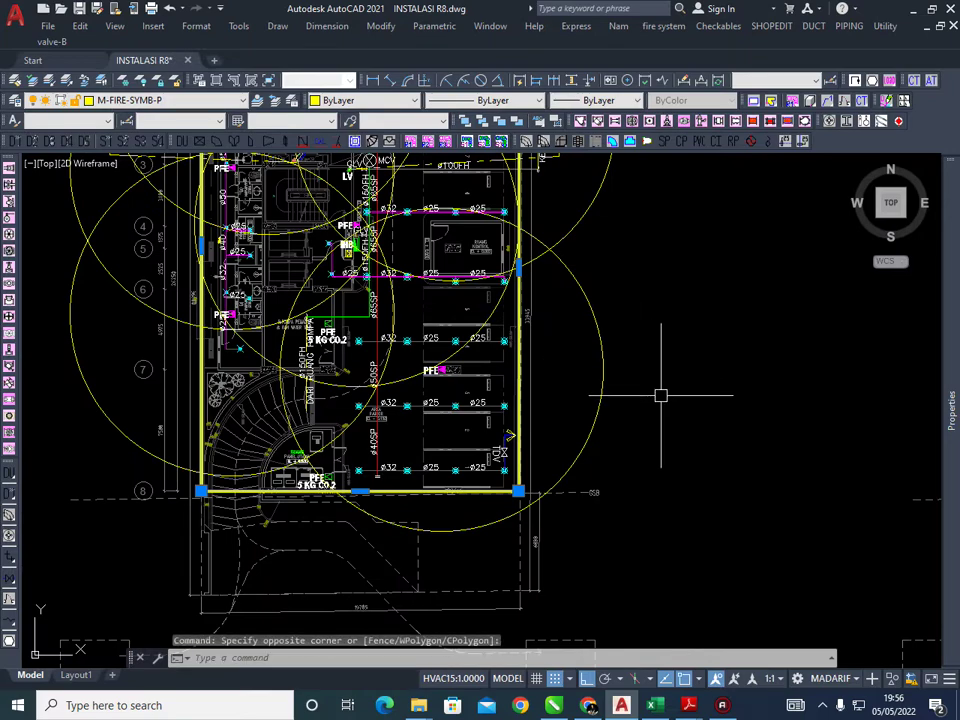
Draw a circle with a diameter of 20000 centred on the parking area's PFE near grid line 7
text(c)
key(Return)
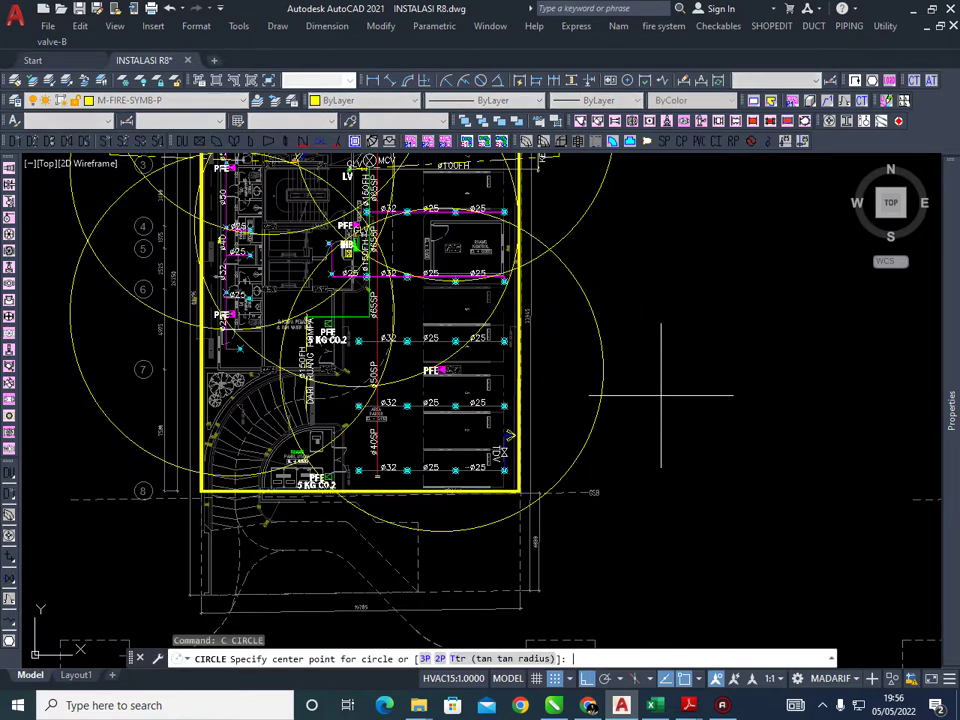
scroll(484, 384, up, 5)
click(578, 362)
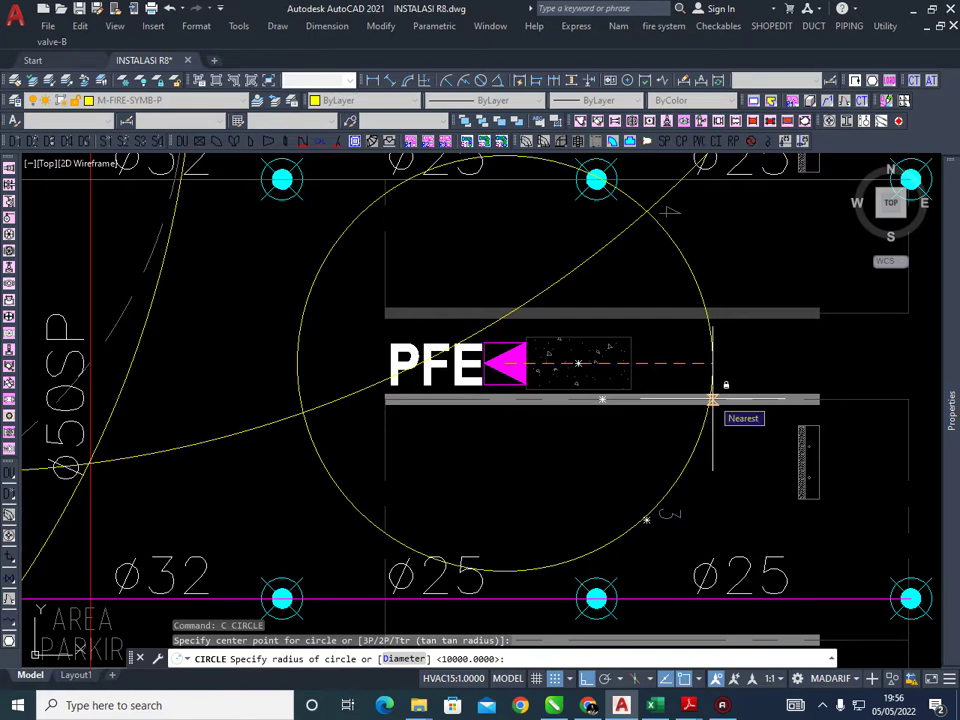
key(Return)
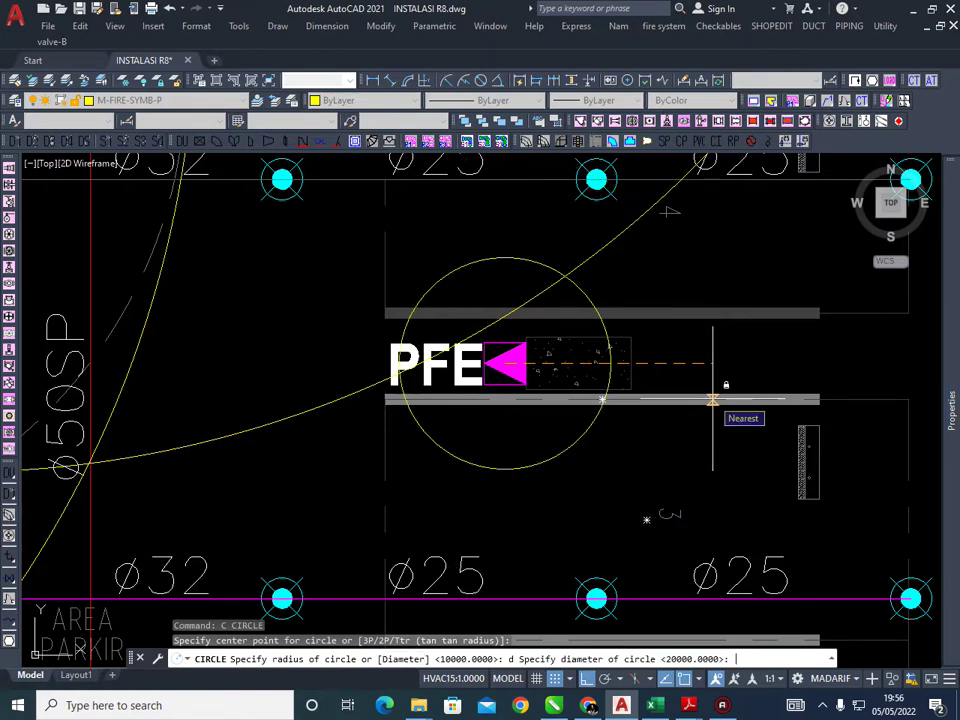
text(20000)
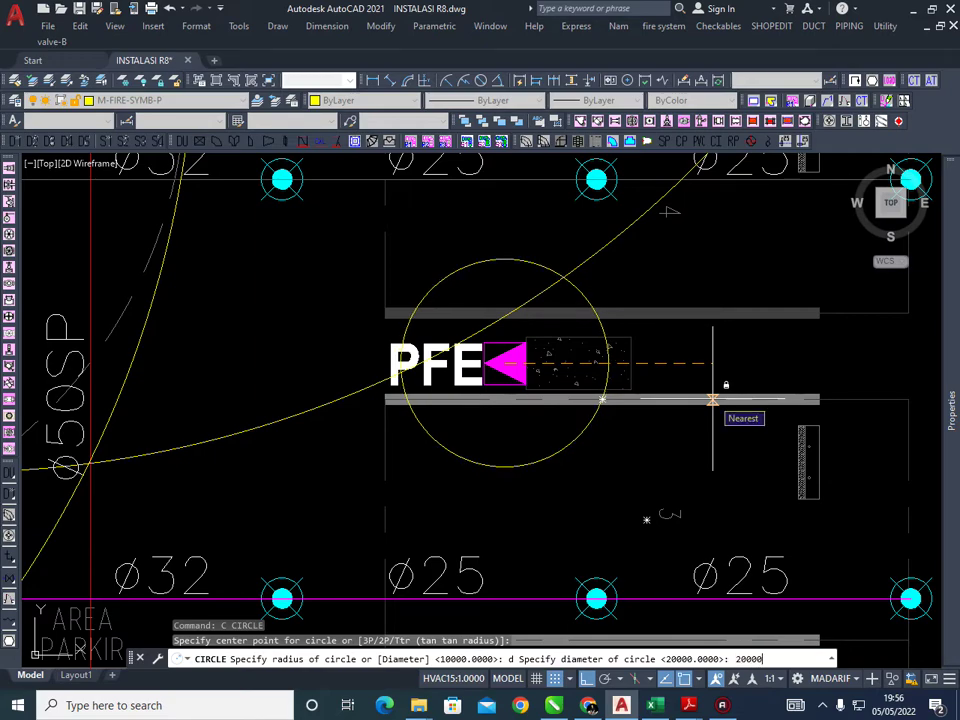
key(Return)
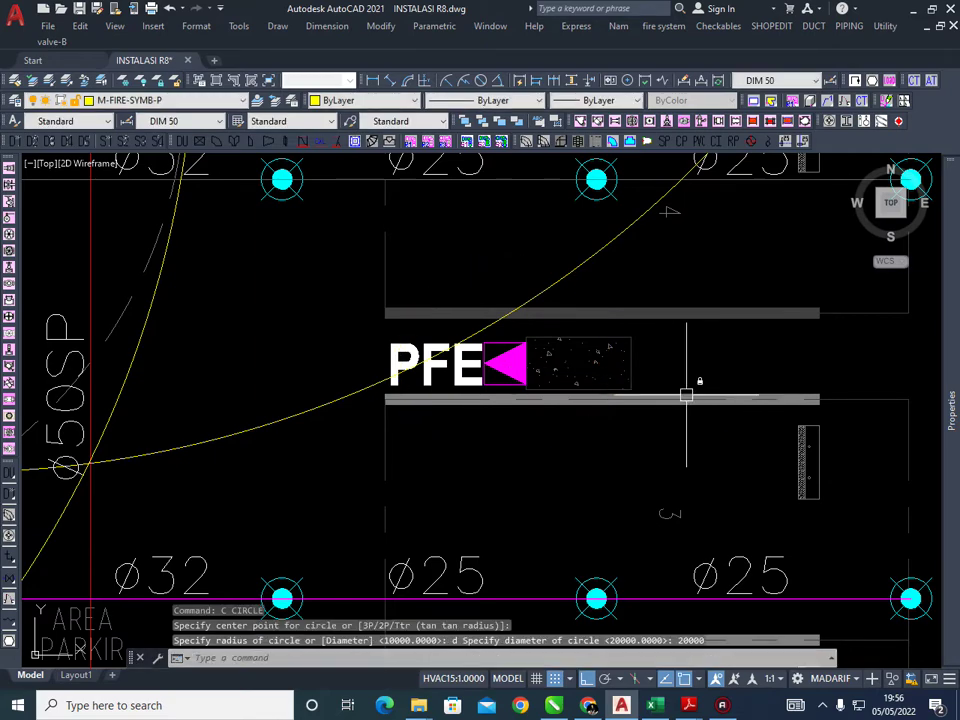
Erase one of the two overlapping circles around the parking area's PFE near grid line 7
scroll(690, 392, down, 8)
click(716, 340)
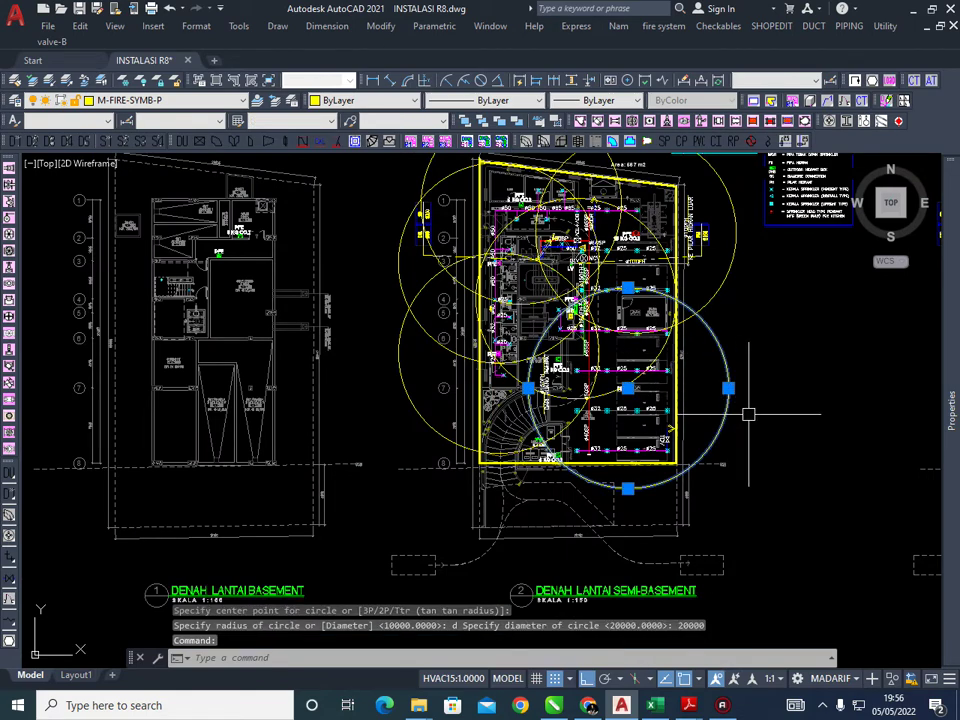
key(Delete)
Highlight the coverage circles of the lower parking PFE and the PFE 25 KG CO.2, and examine their overlap near the IHB
click(741, 373)
click(718, 385)
middle_drag(650, 437, 590, 445)
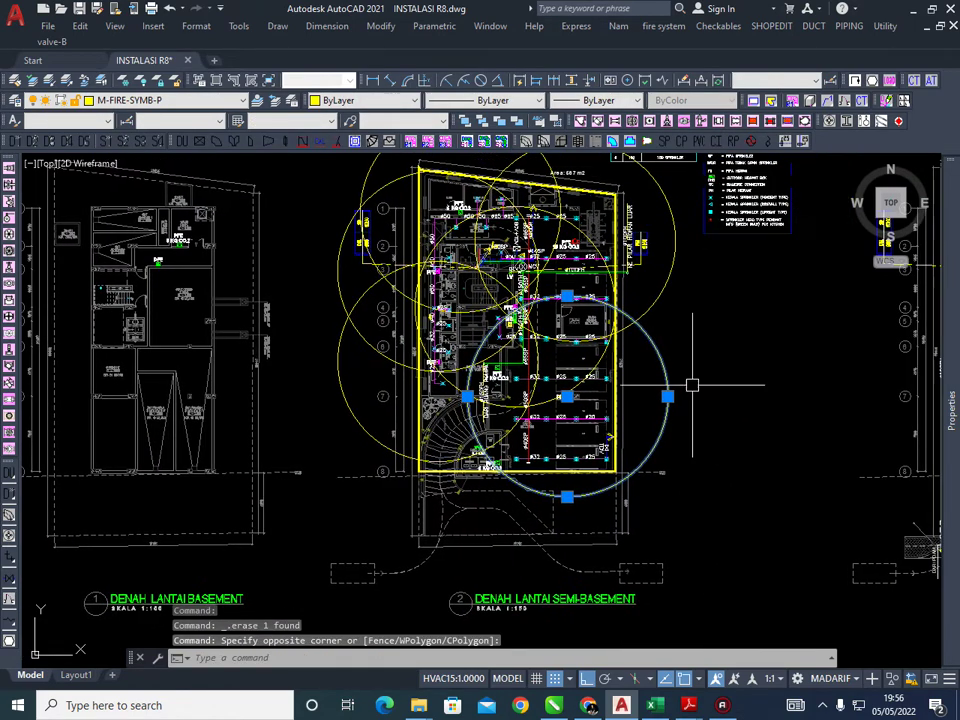
scroll(590, 445, up, 3)
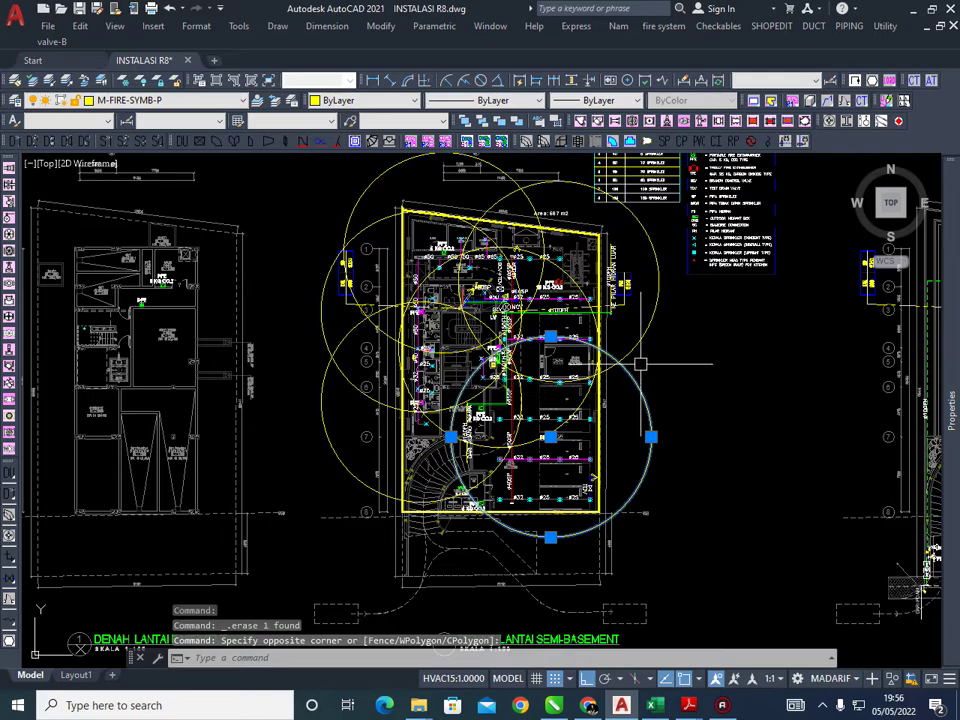
click(543, 295)
click(388, 282)
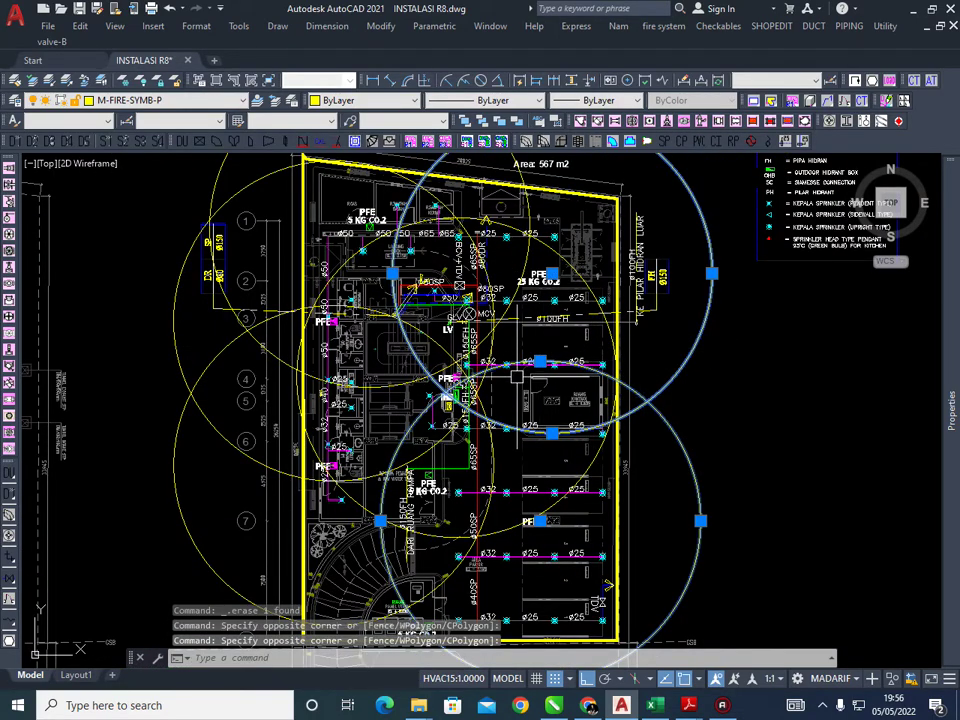
scroll(545, 284, up, 4)
scroll(538, 284, down, 4)
scroll(490, 400, up, 5)
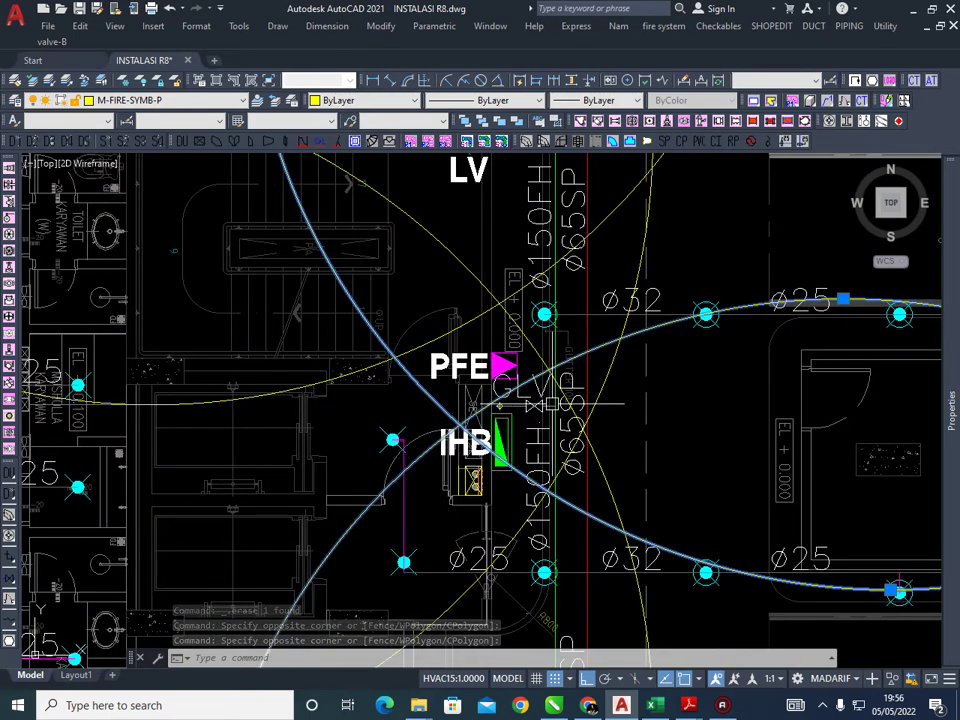
Highlight the remaining PFE coverage circles on the semi-basement plan, at the centre and along the toilet side
scroll(570, 422, down, 4)
scroll(760, 480, down, 5)
scroll(572, 342, up, 3)
middle_drag(575, 437, 621, 399)
mouse_move(550, 339)
middle_down()
mouse_move(608, 362)
mouse_move(535, 352)
middle_up()
middle_drag(430, 288, 502, 359)
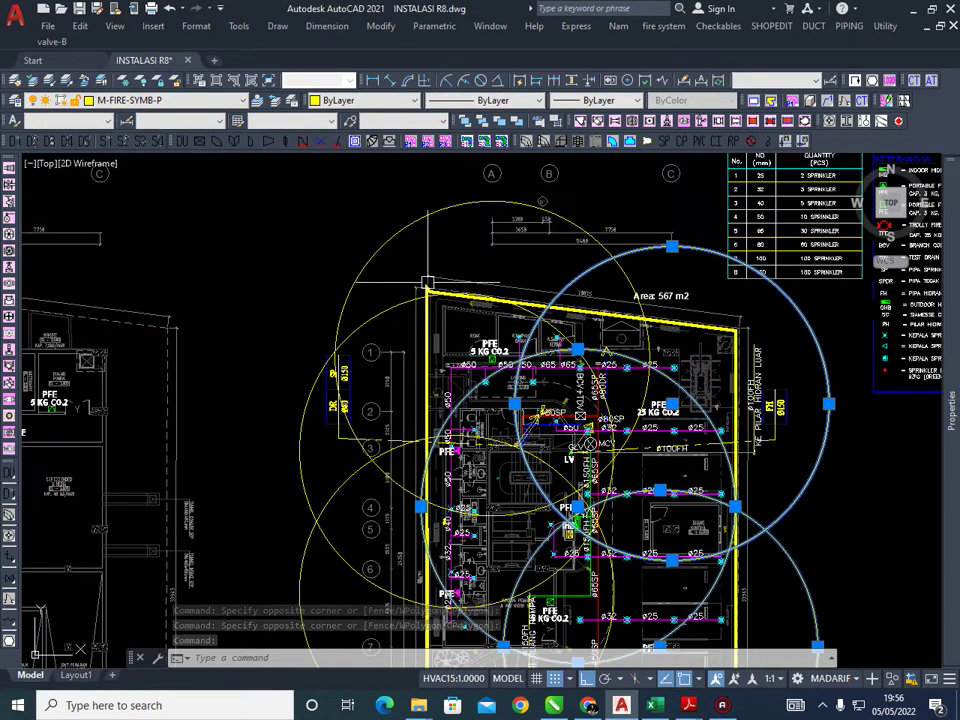
click(410, 267)
click(371, 239)
click(315, 411)
click(298, 424)
middle_drag(355, 437, 403, 264)
click(383, 412)
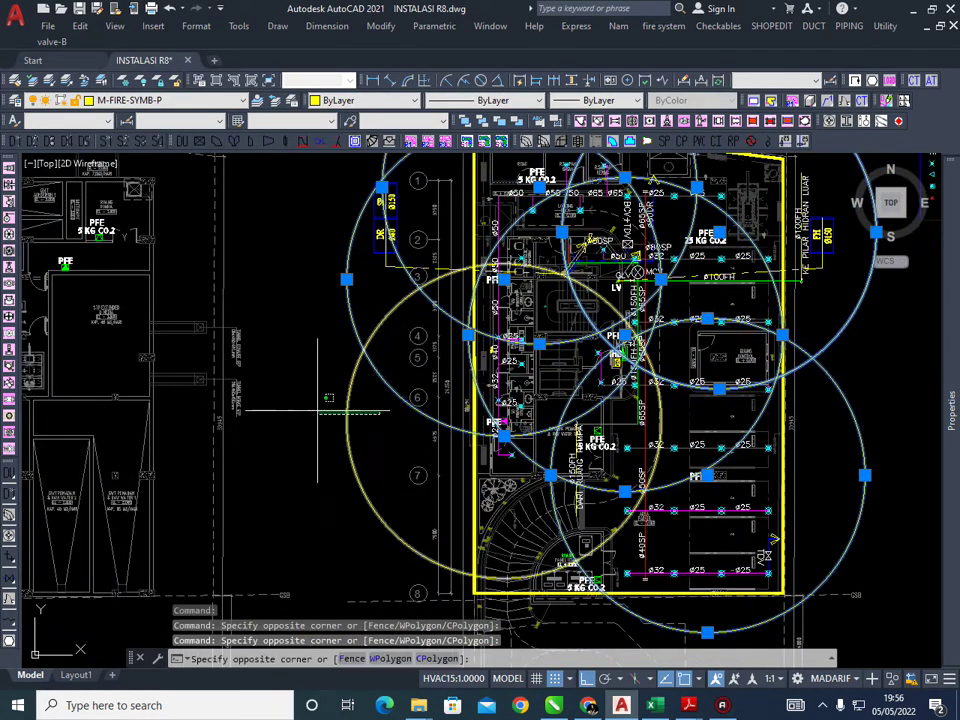
click(336, 412)
Examine how all highlighted circles together cover the area inside the yellow boundary, and clear the selection
middle_drag(418, 424, 416, 396)
scroll(540, 362, down, 4)
scroll(613, 368, up, 4)
scroll(613, 368, down, 4)
middle_drag(739, 349, 614, 319)
scroll(537, 321, up, 3)
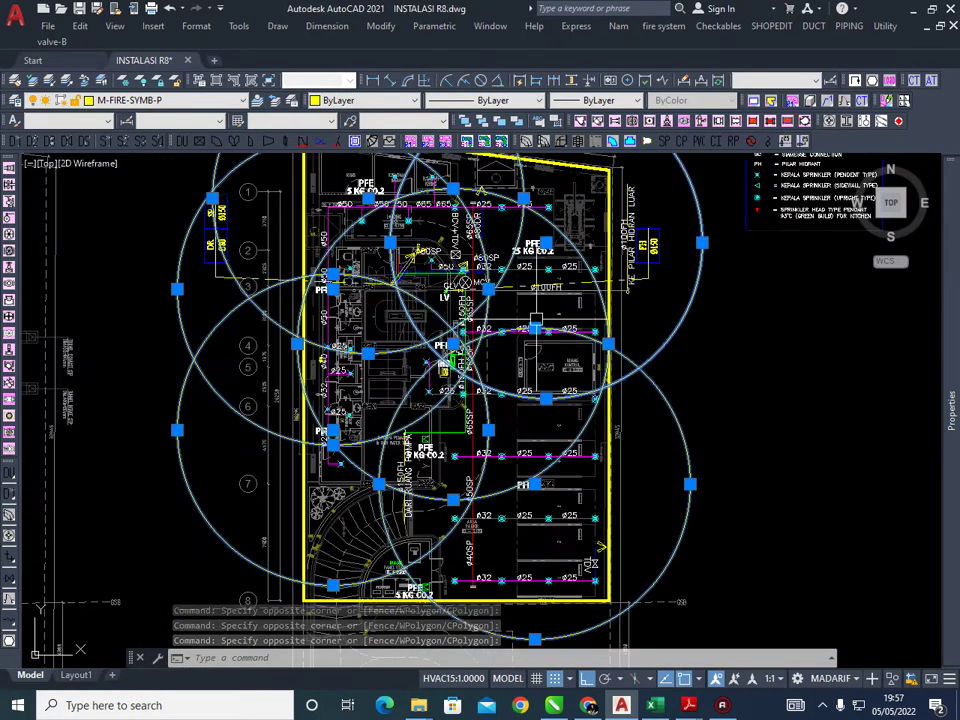
middle_drag(498, 305, 520, 315)
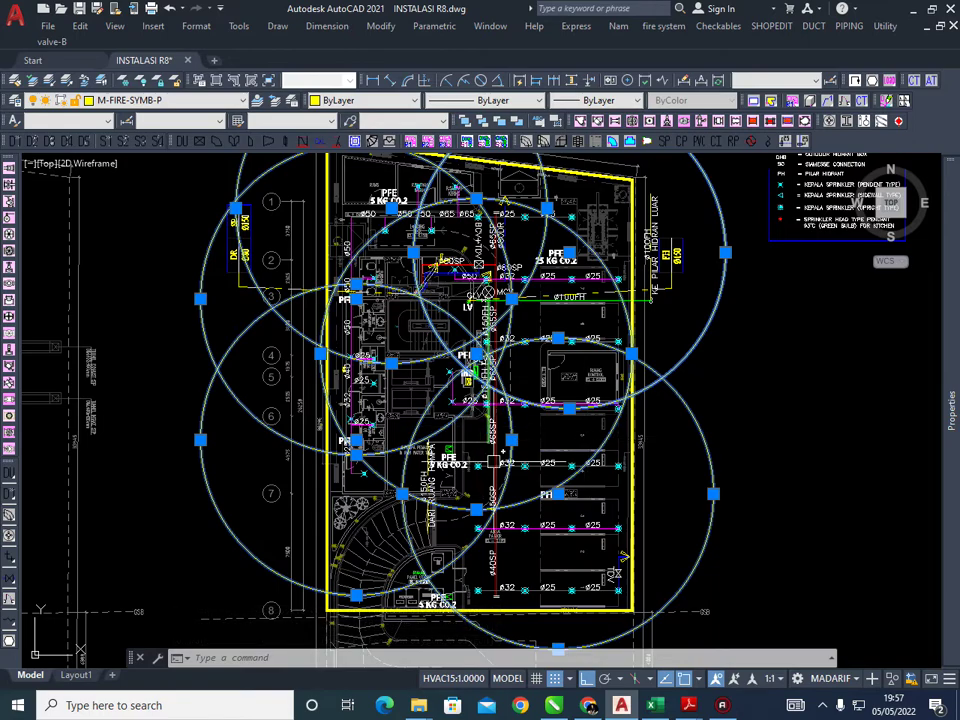
middle_drag(493, 461, 463, 399)
key(Escape)
click(602, 432)
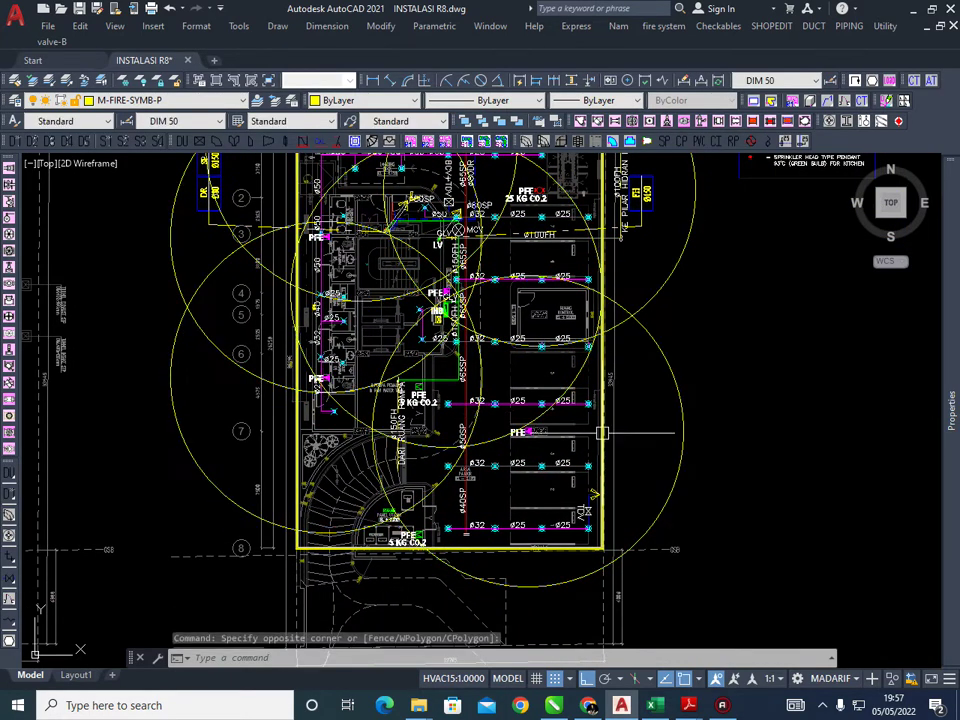
key(Escape)
key(Escape)
Inspect the PFE 5 KG CO.2 symbol in R.Pompa Pemadam & Raw Water Tank in relation to Ruang Panel Utama
scroll(416, 388, up, 7)
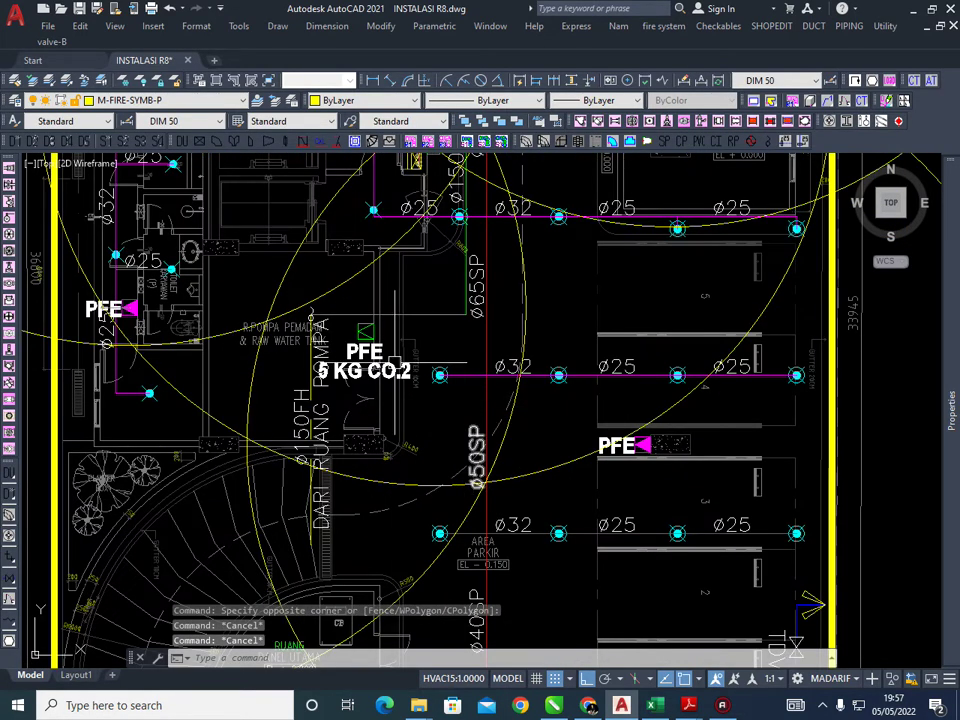
scroll(296, 348, down, 7)
scroll(296, 348, up, 7)
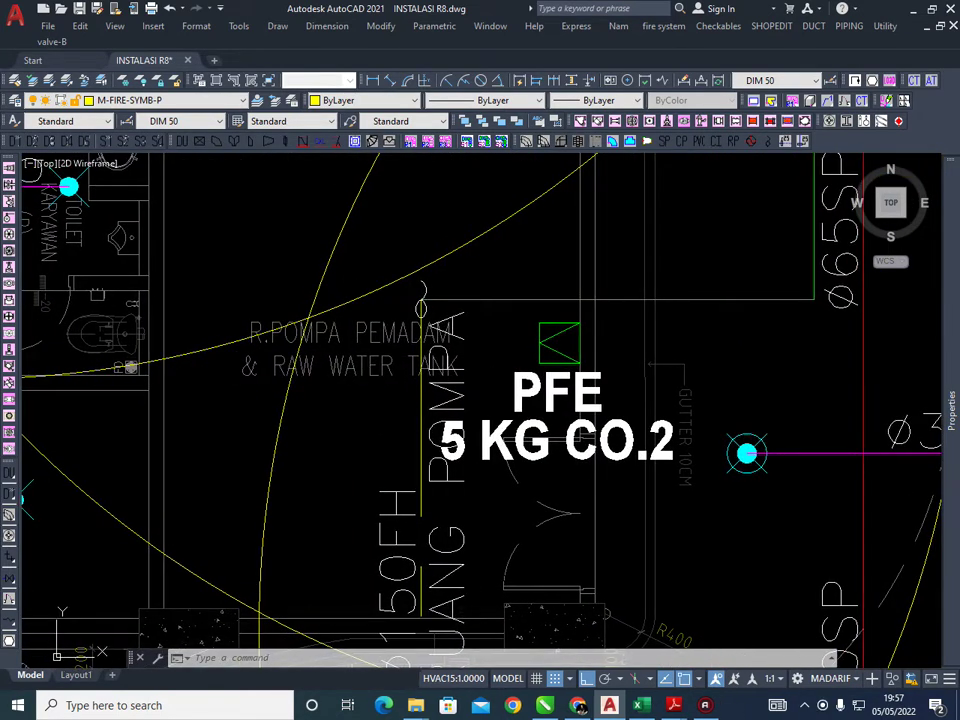
scroll(566, 405, down, 3)
middle_drag(571, 422, 545, 363)
scroll(539, 345, down, 2)
mouse_move(600, 437)
middle_down()
mouse_move(527, 313)
mouse_move(532, 345)
middle_up()
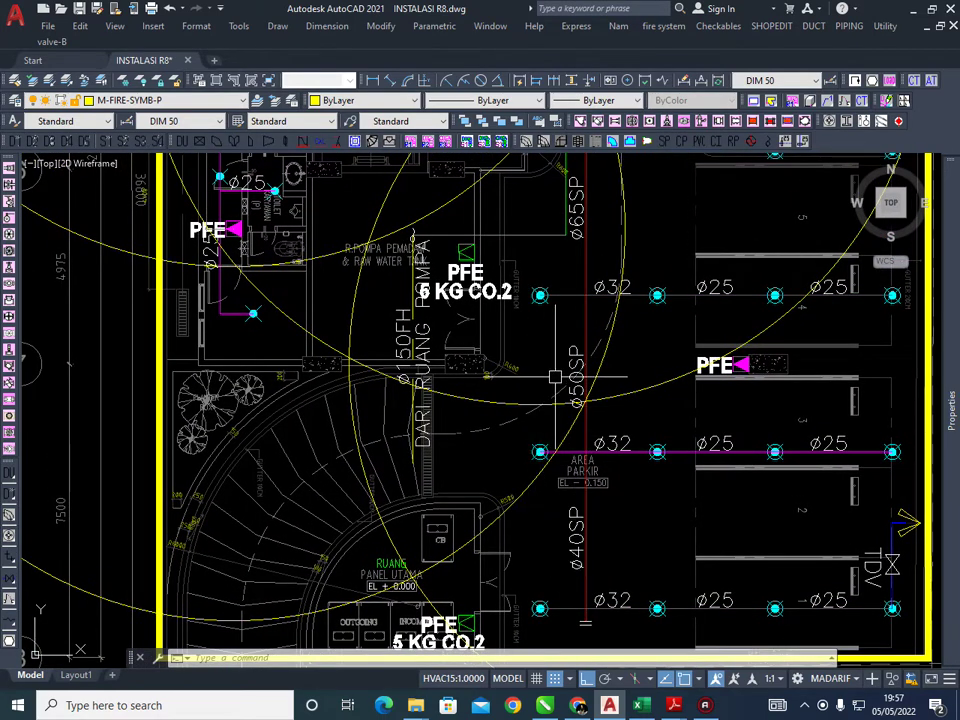
Switch to the Excel workbook and bring the dry powder and CO2 extinguisher capacity lists on sheet PK-1 into view
key(alt+Tab)
scroll(688, 610, down, 1)
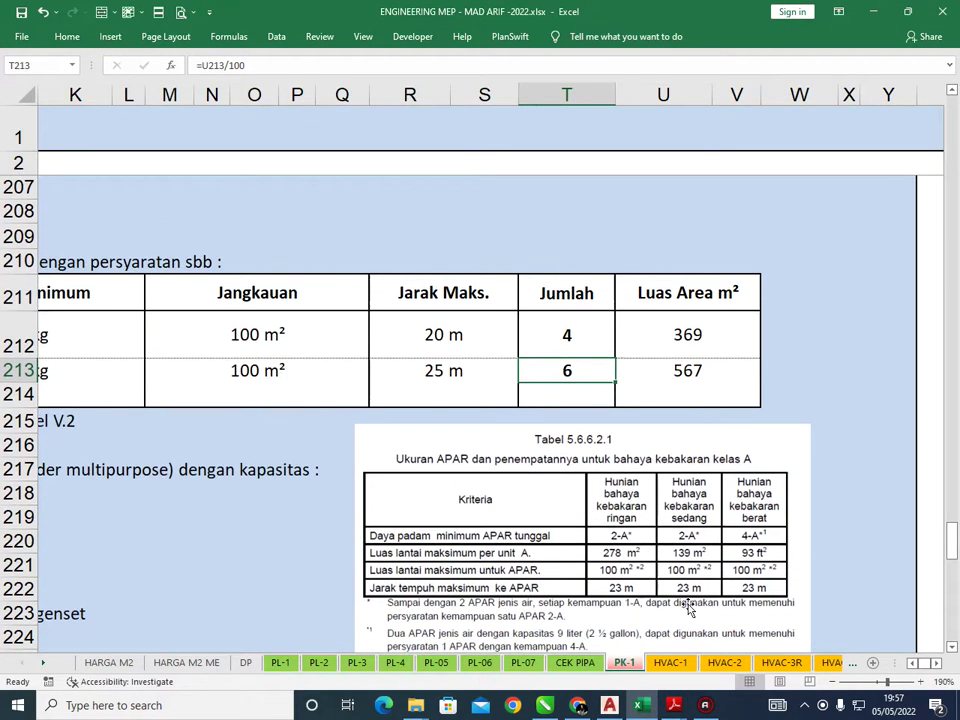
click(913, 665)
click(913, 665)
click(913, 665)
click(913, 665)
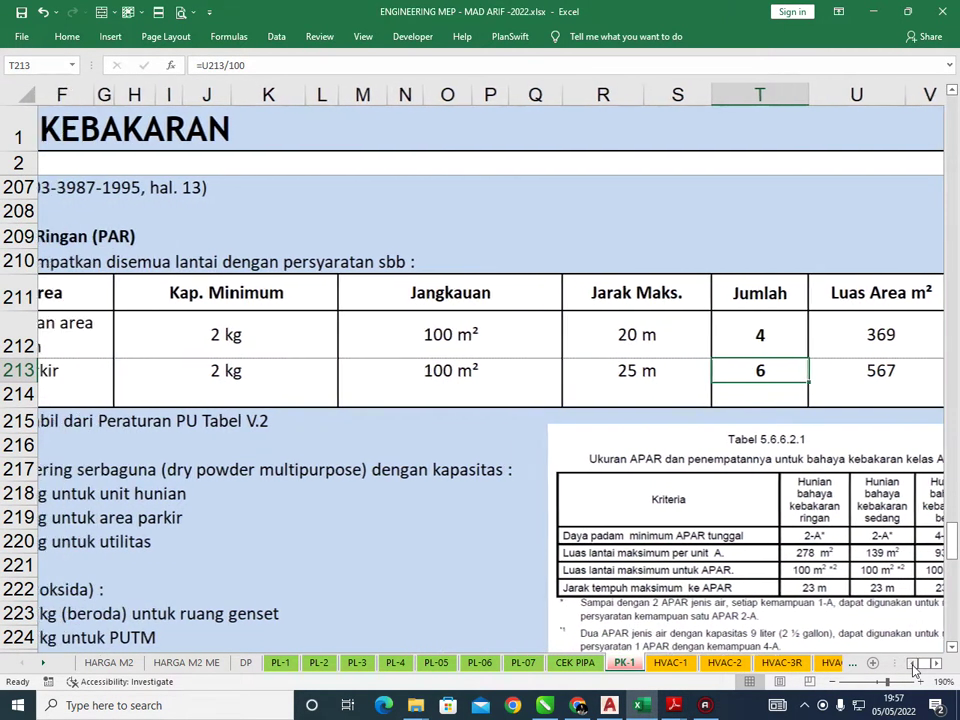
click(913, 665)
click(913, 665)
click(913, 665)
click(913, 665)
click(913, 665)
scroll(545, 439, down, 3)
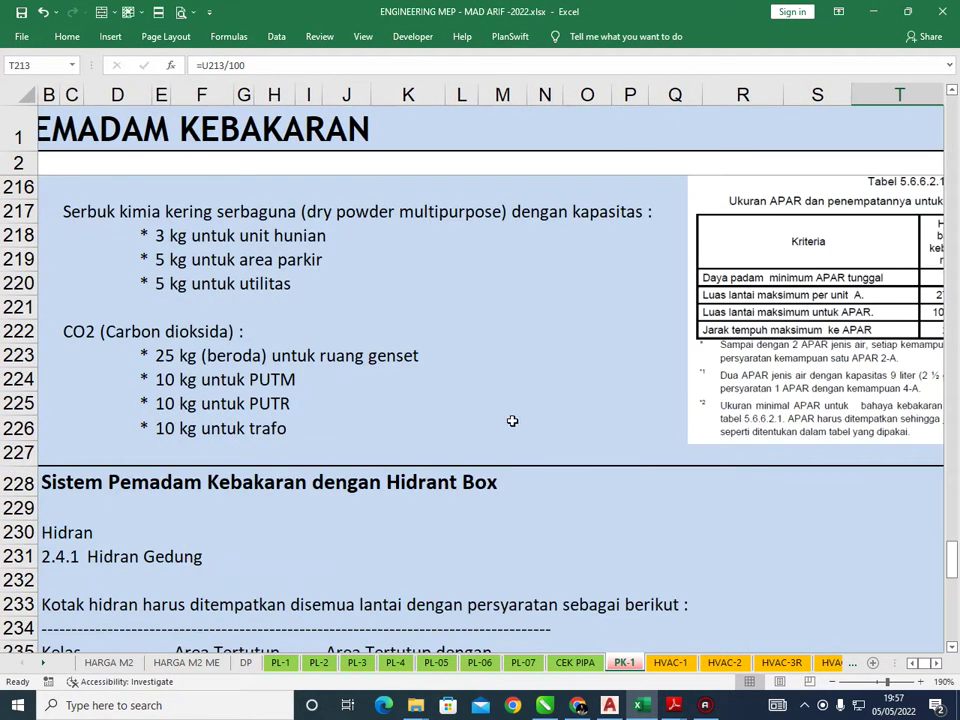
Review the dry powder multipurpose capacities listed for residential units, the parking area and utilities
click(76, 216)
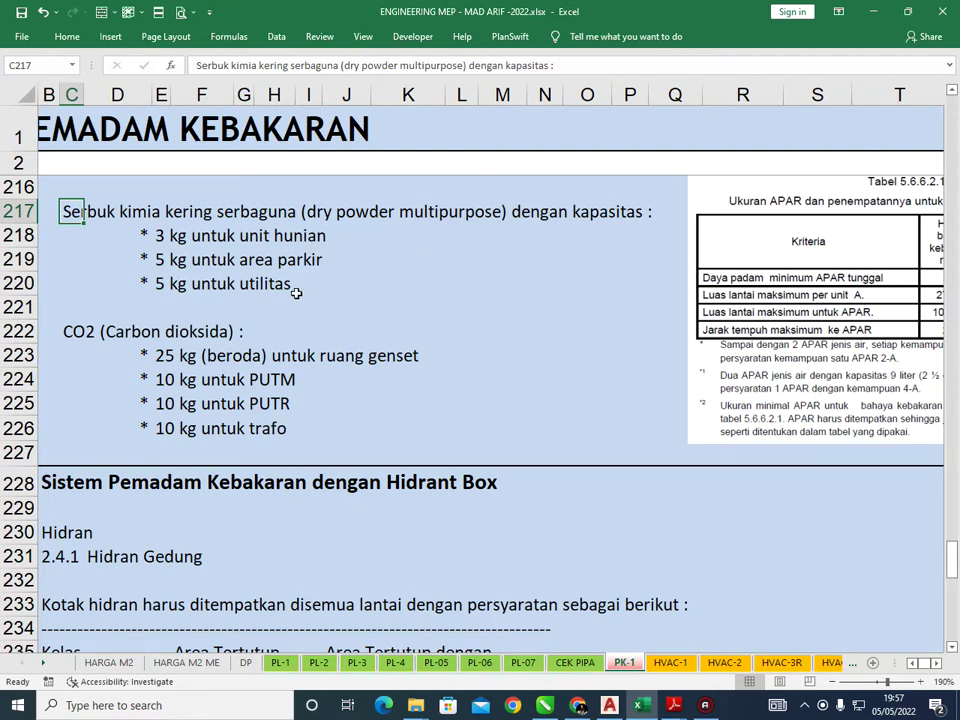
click(364, 280)
click(164, 240)
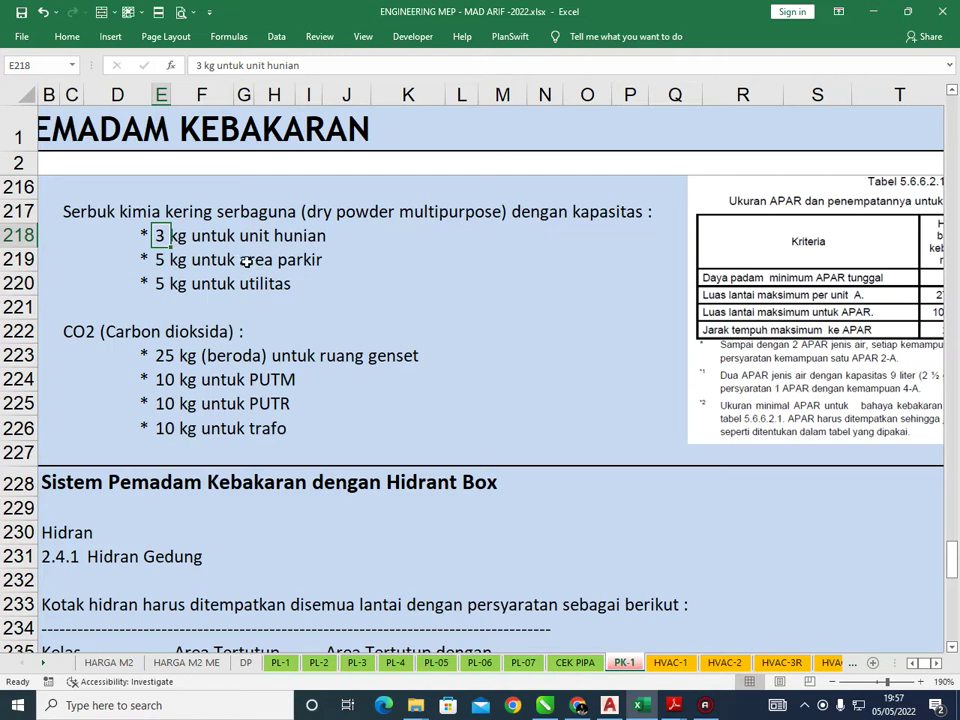
click(166, 260)
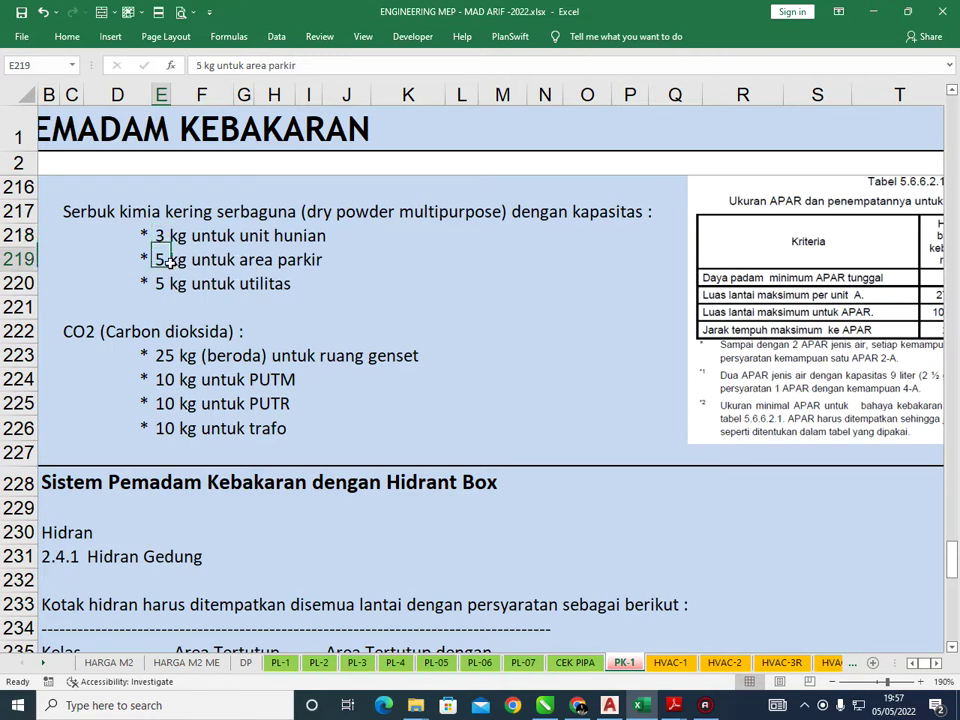
click(448, 285)
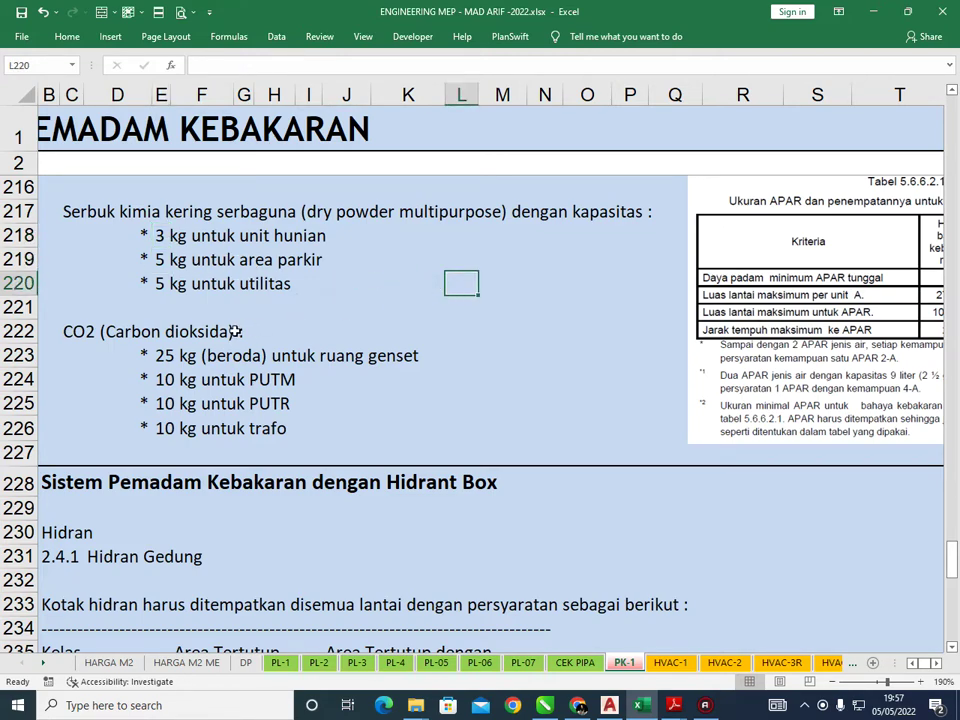
click(160, 285)
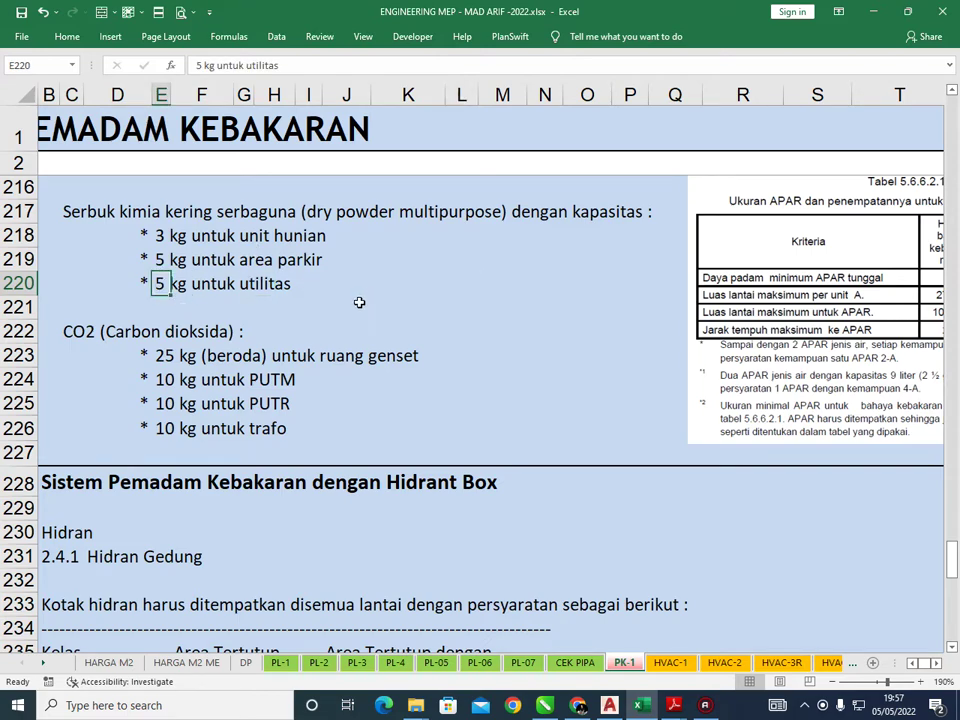
click(408, 307)
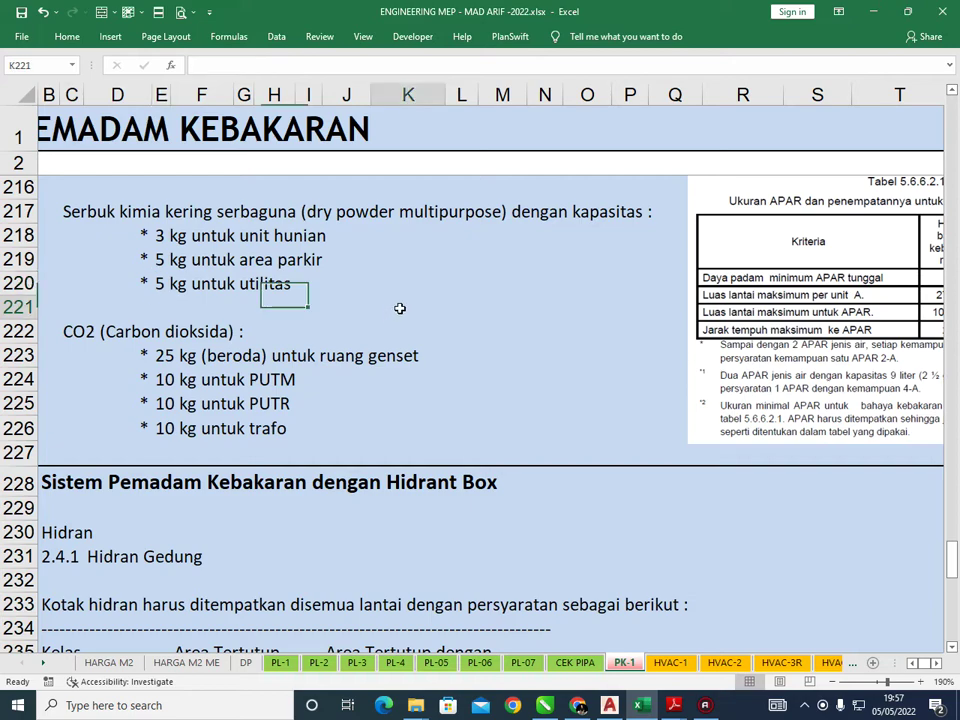
Review the CO2 (Carbon dioksida) list and its wheeled extinguisher entry for the genset room
click(90, 330)
scroll(293, 377, down, 1)
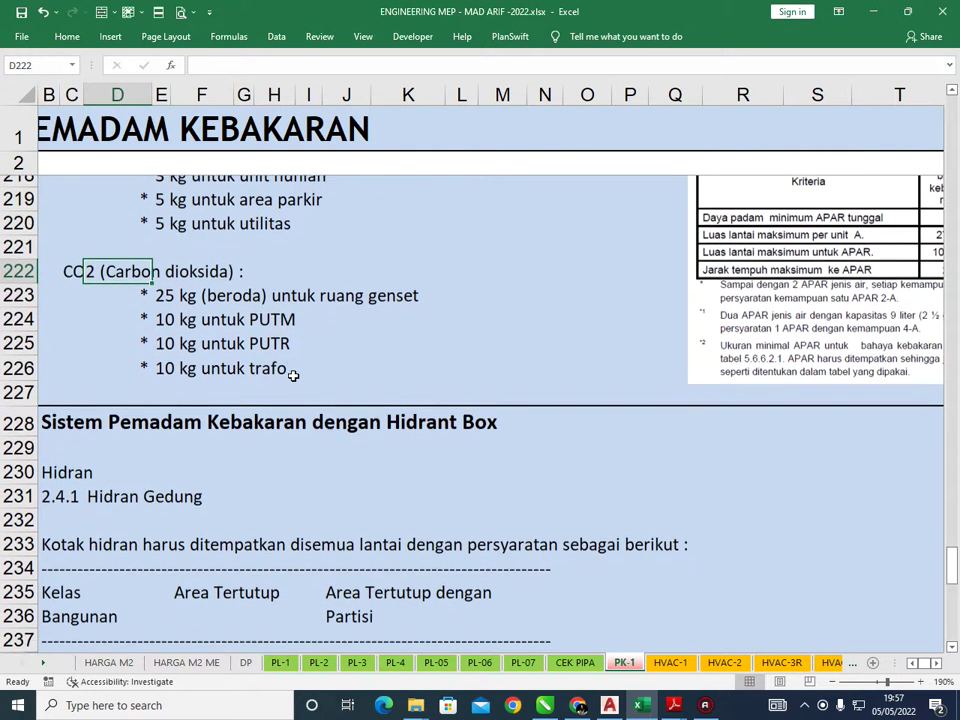
click(166, 286)
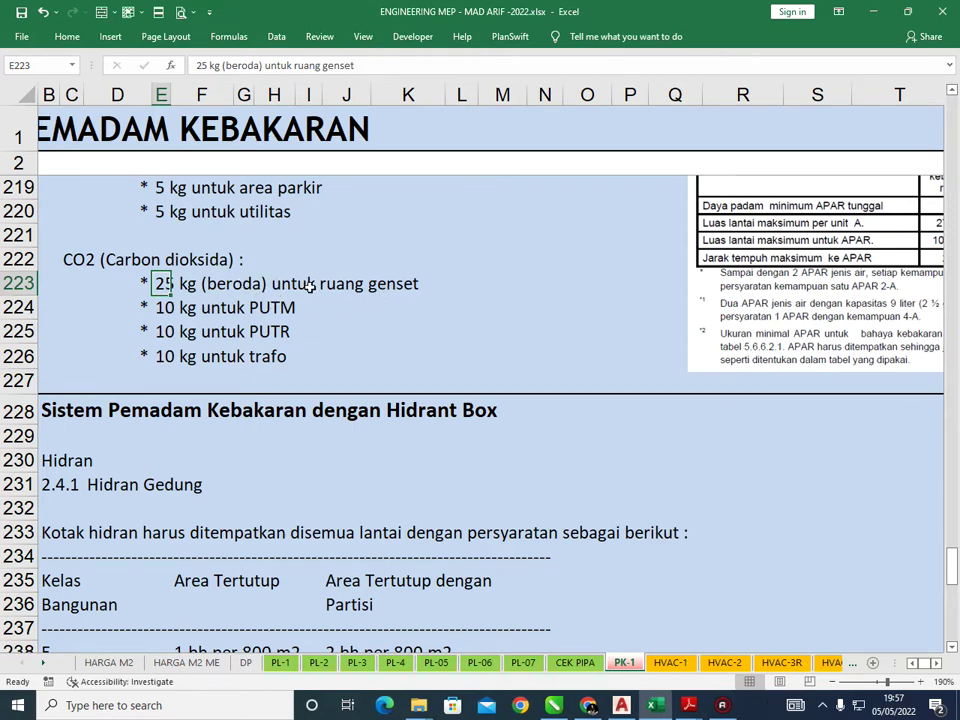
Switch back to the AutoCAD drawing and inspect the PFE 25 KG CO.2 symbol beside the genset
click(621, 705)
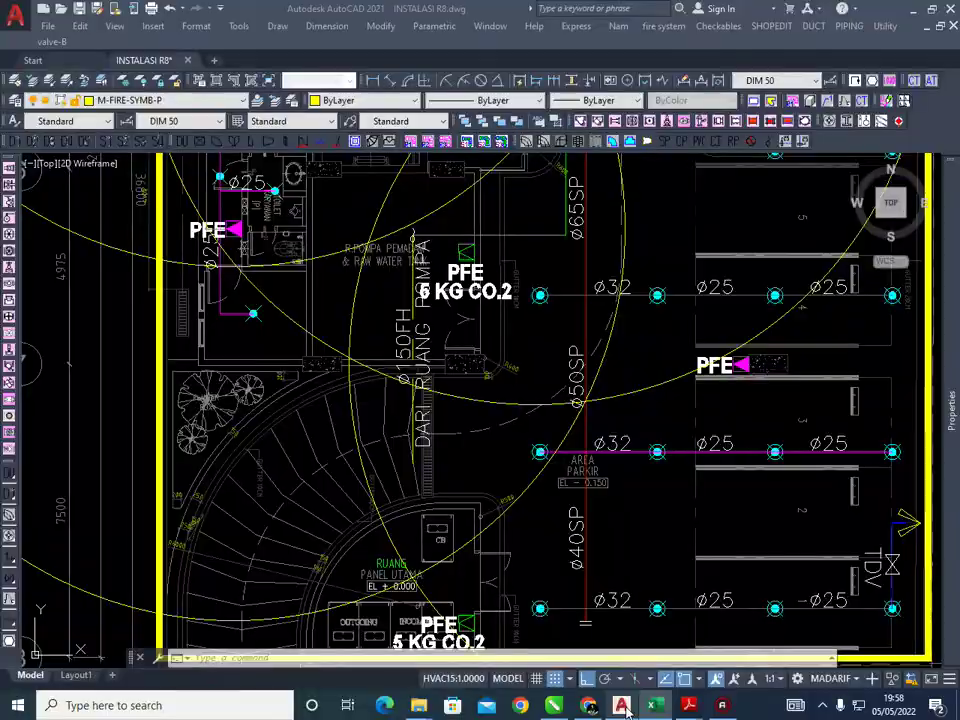
scroll(530, 535, down, 5)
scroll(630, 330, up, 10)
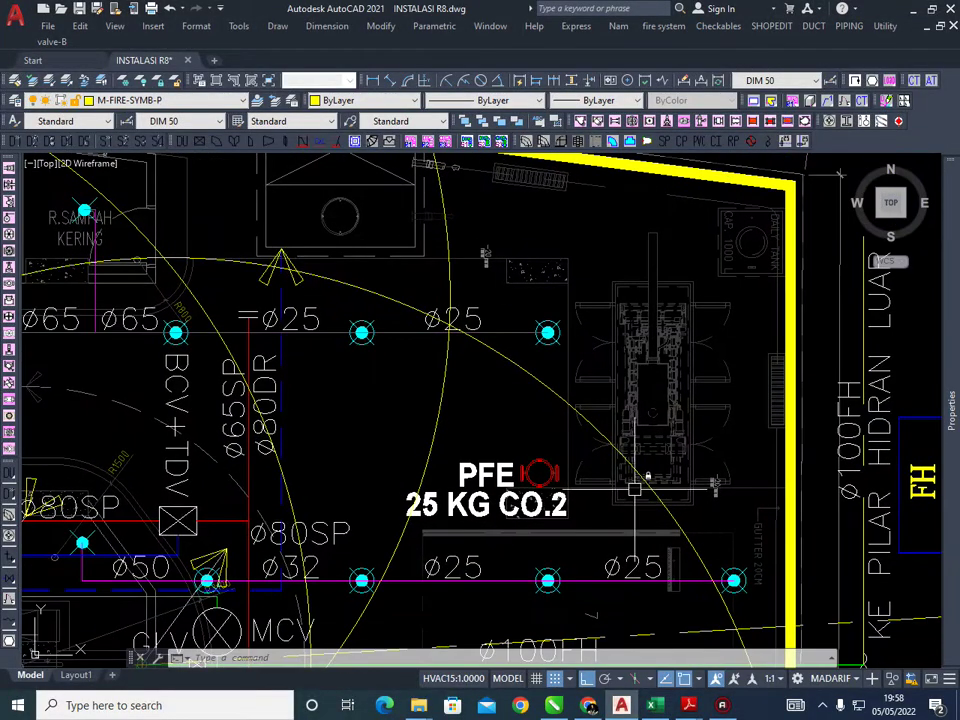
scroll(655, 340, up, 4)
scroll(640, 355, down, 4)
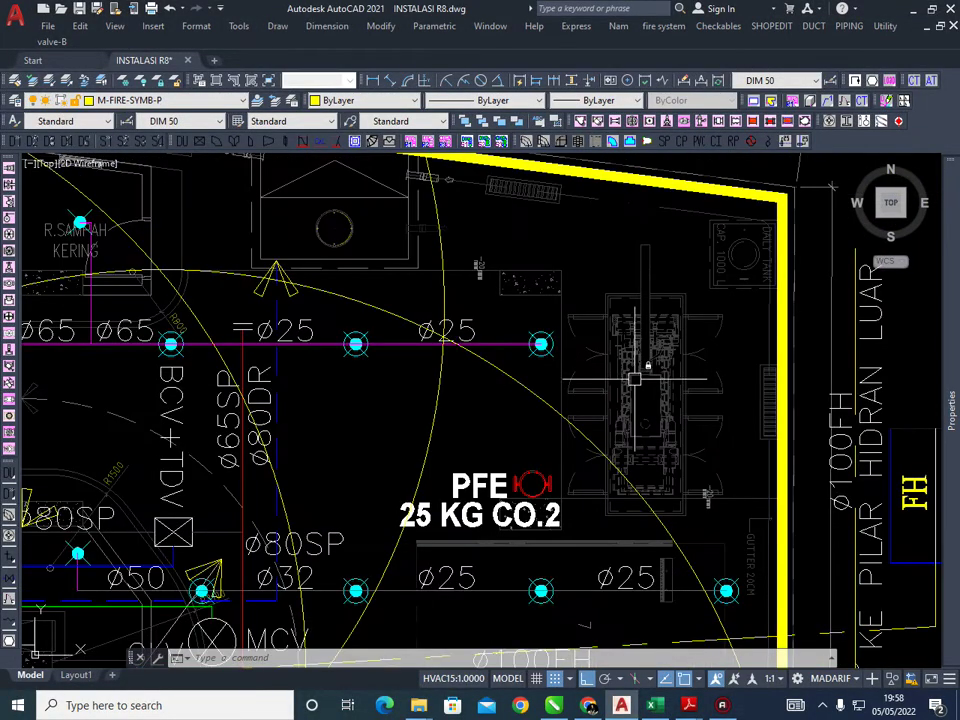
middle_drag(634, 379, 645, 314)
middle_drag(517, 432, 546, 410)
Return to the Excel workbook and review the CO2 capacities required for PUTM and PUTR
click(655, 708)
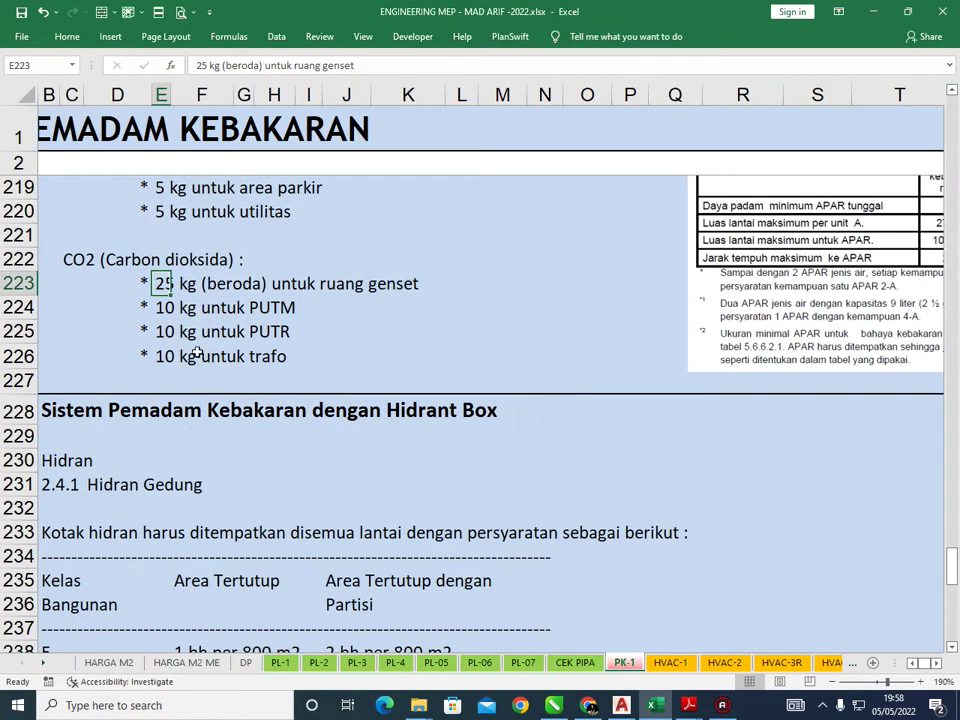
click(170, 313)
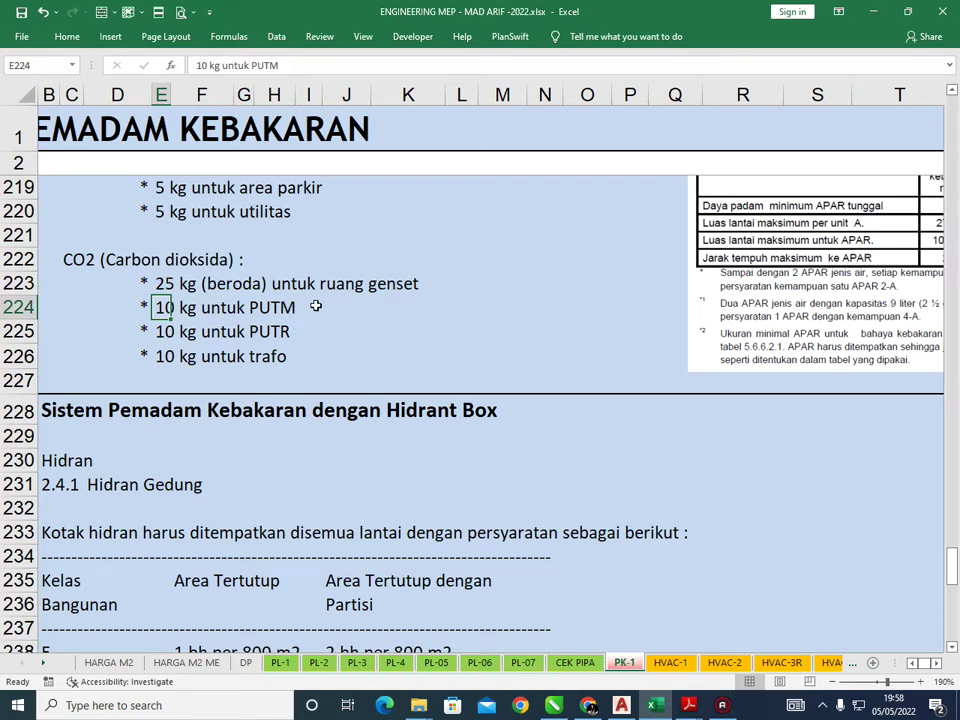
click(162, 335)
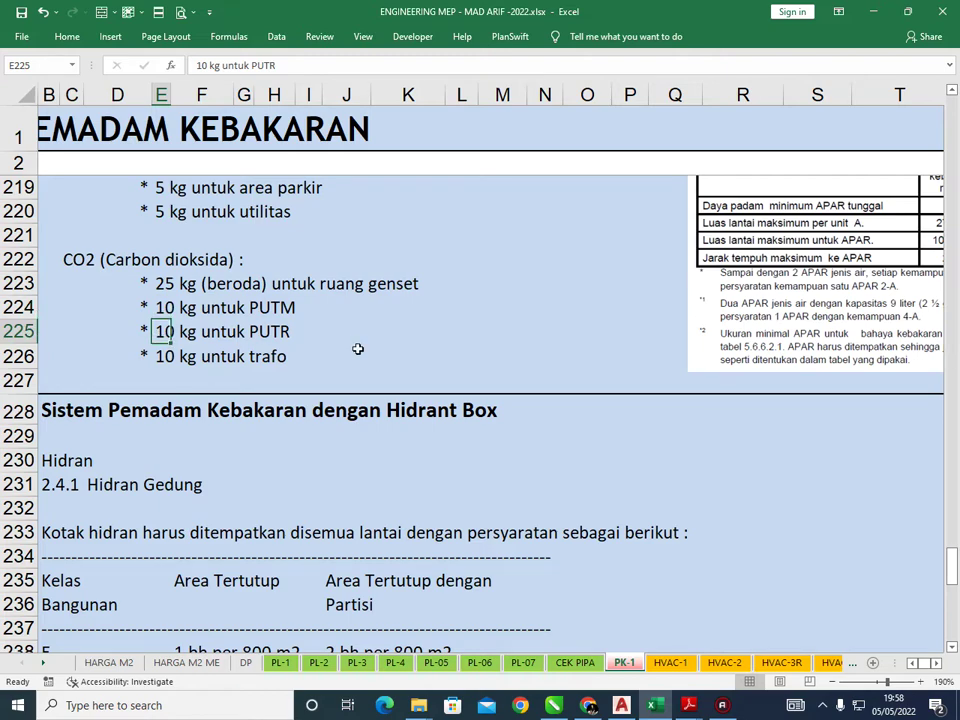
Check the CO2 capacity required for the trafo and switch back to the semi-basement plan in AutoCAD
click(164, 356)
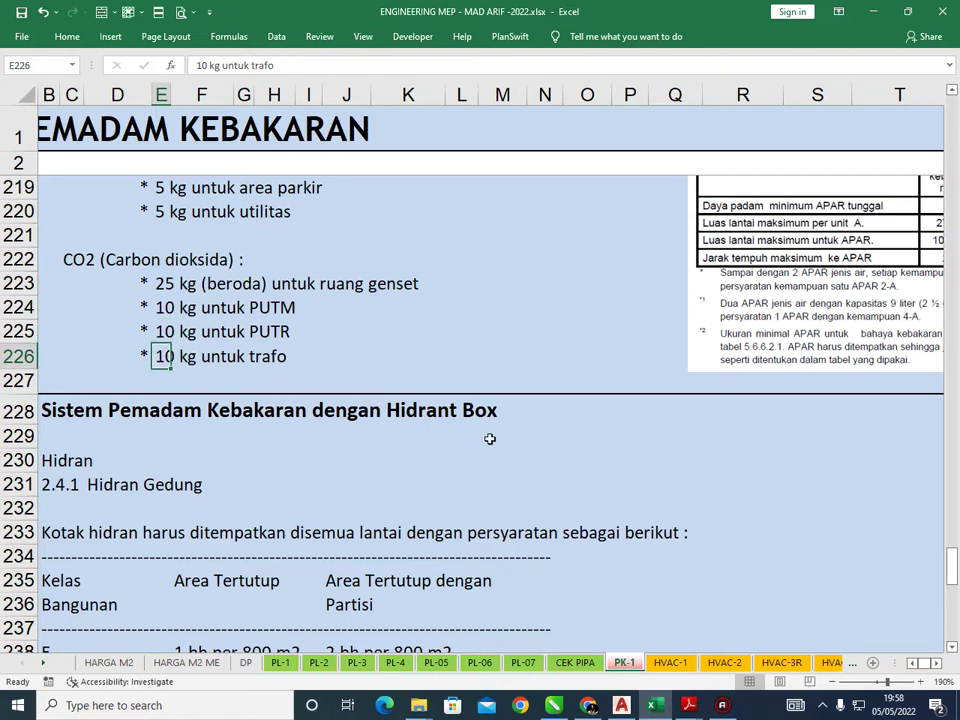
click(626, 707)
scroll(605, 514, down, 5)
scroll(406, 214, down, 4)
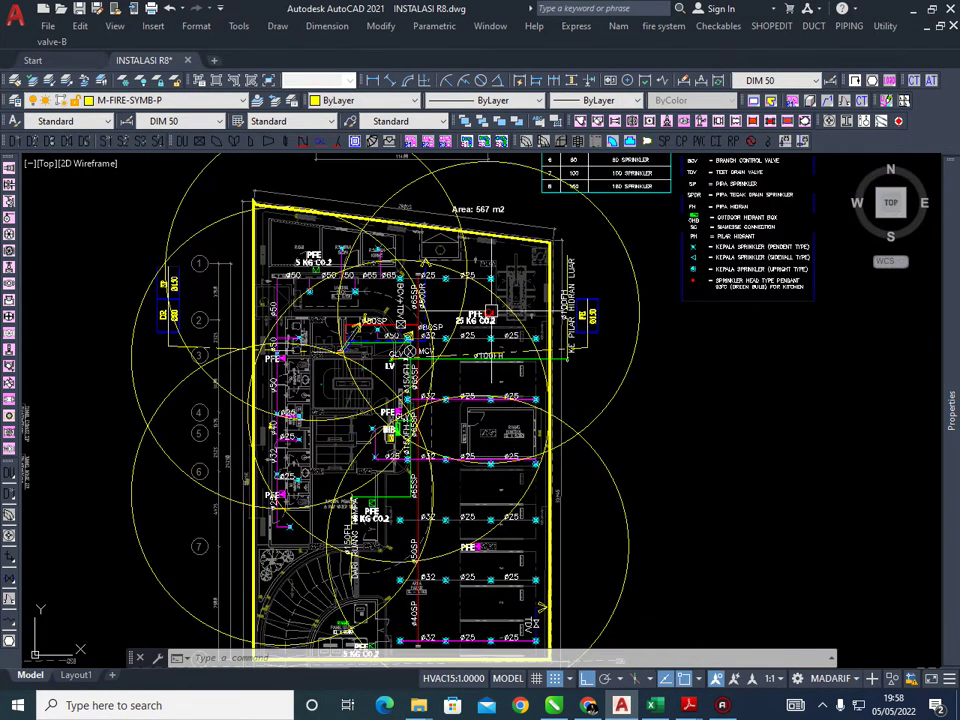
Examine how the extinguisher coverage circles cover the outlined area of the semi-basement plan
middle_drag(555, 334, 495, 324)
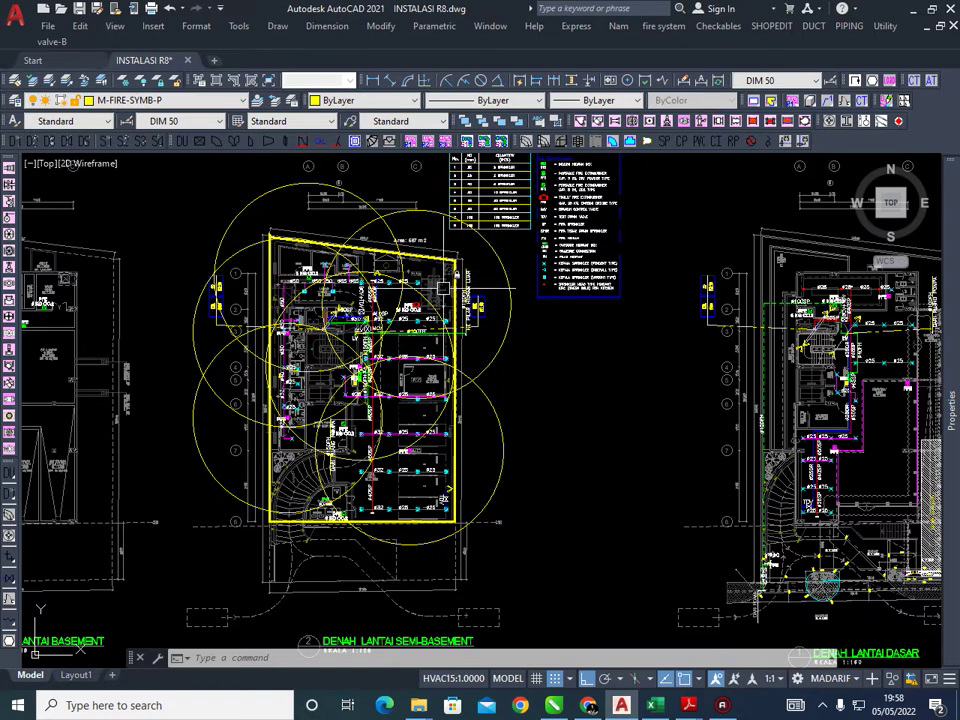
middle_drag(422, 270, 415, 285)
middle_drag(540, 381, 508, 364)
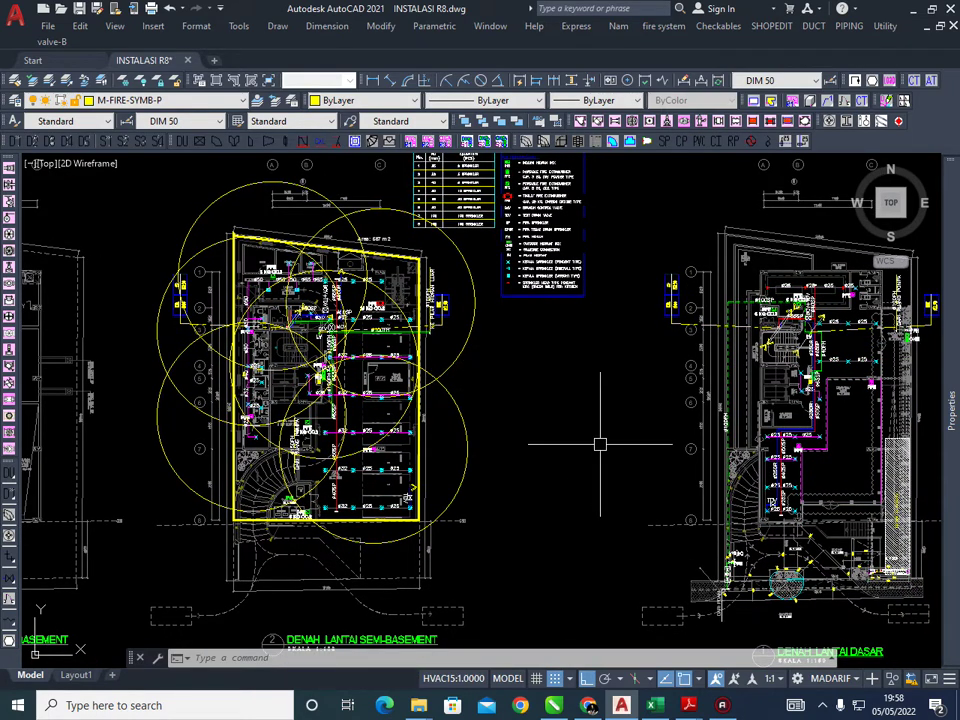
middle_drag(602, 537, 584, 509)
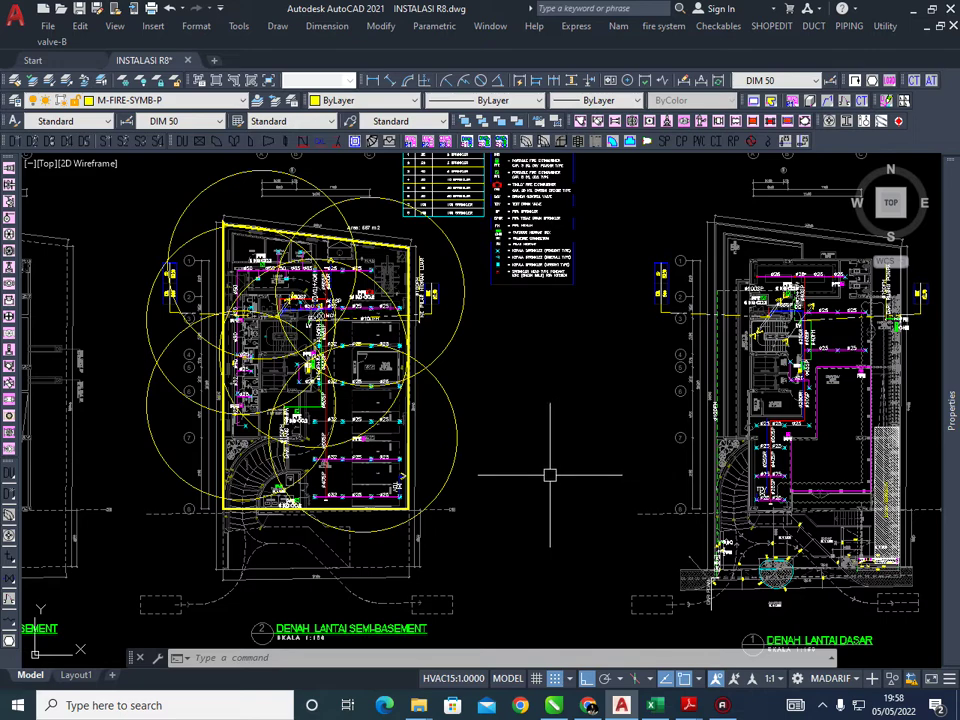
scroll(530, 430, down, 1)
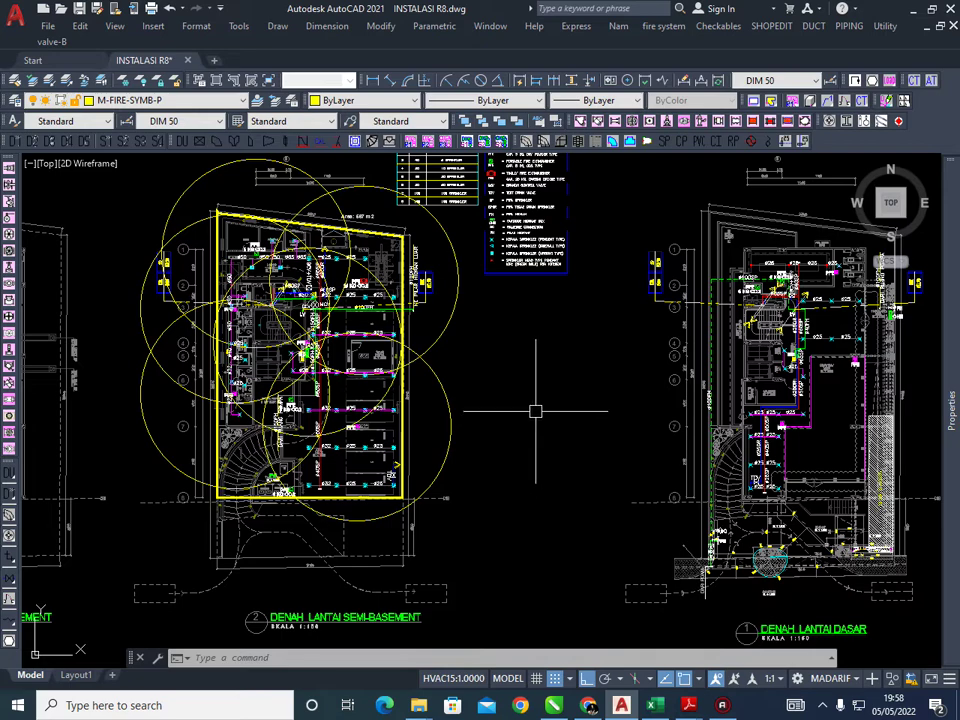
middle_drag(496, 371, 471, 398)
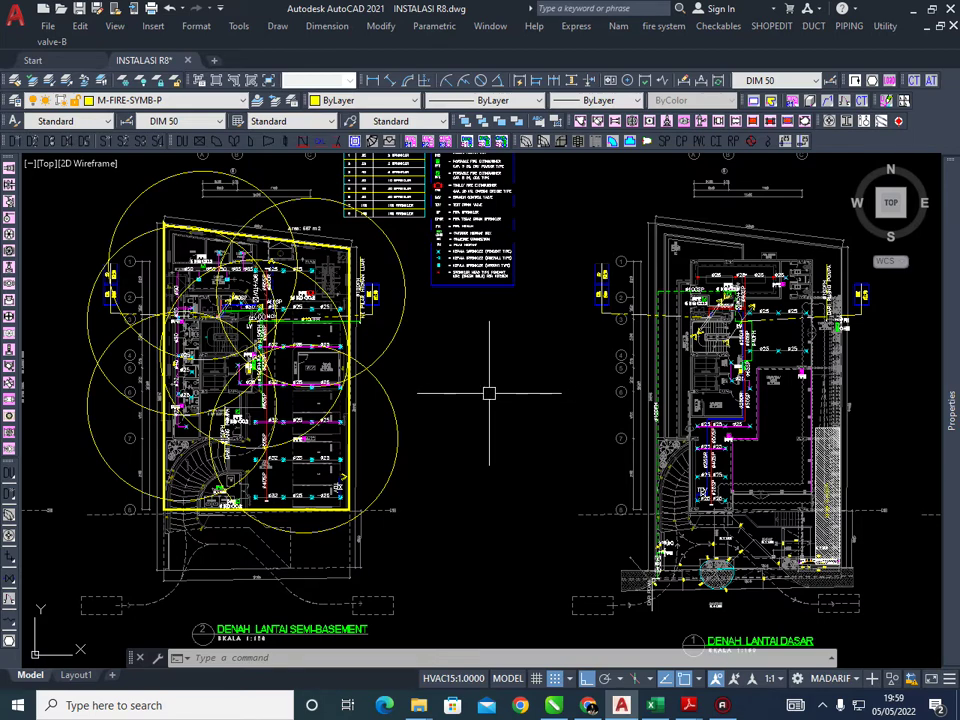
middle_drag(489, 399, 484, 372)
scroll(476, 348, up, 3)
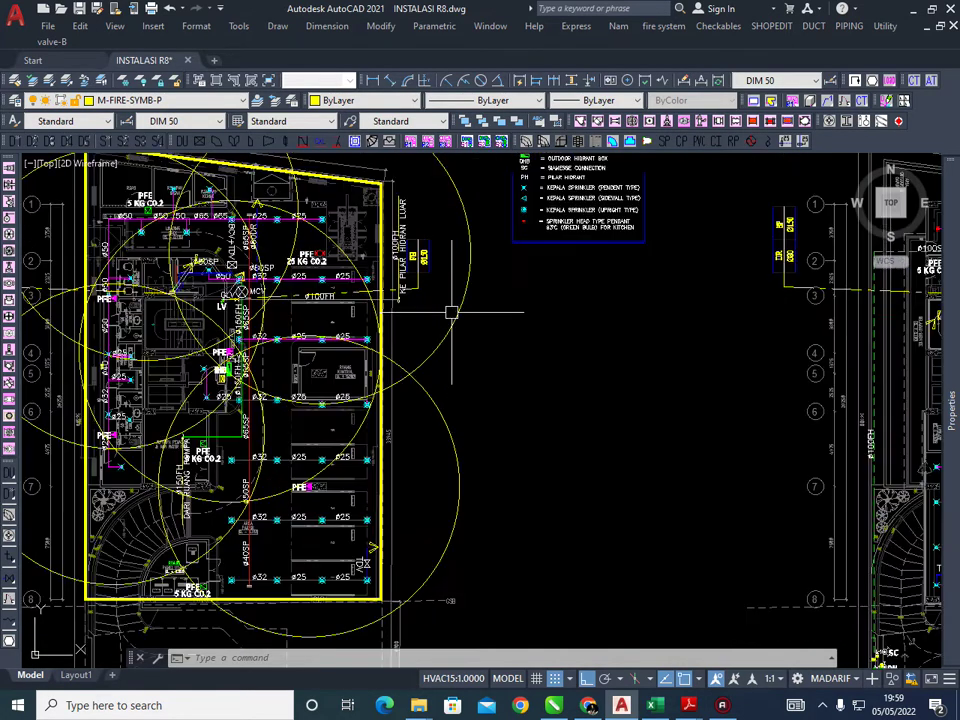
middle_drag(450, 311, 496, 325)
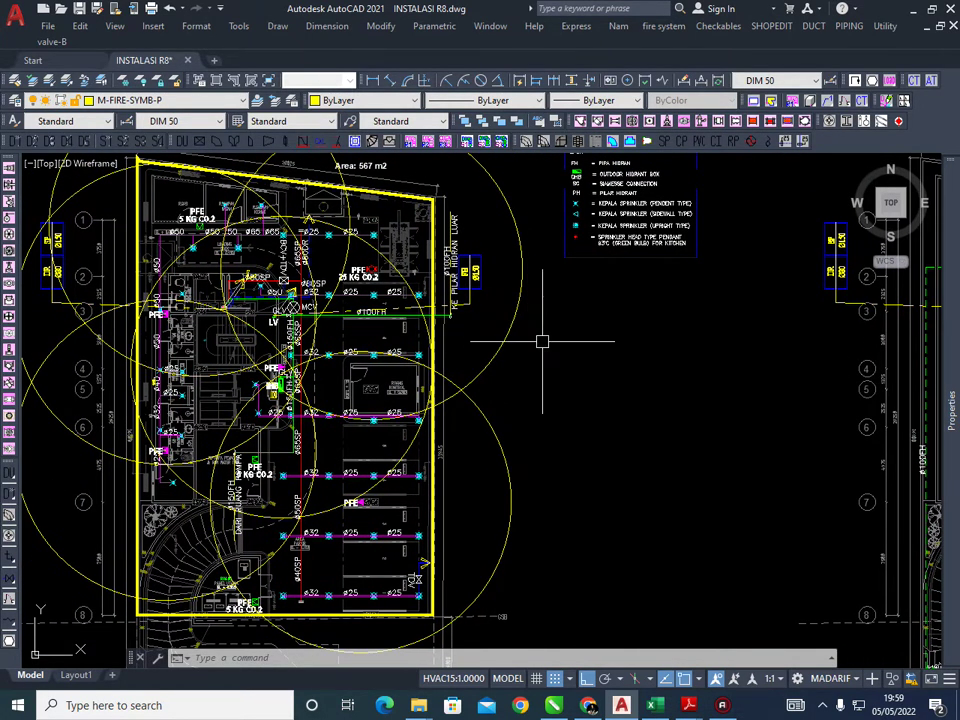
scroll(565, 344, down, 4)
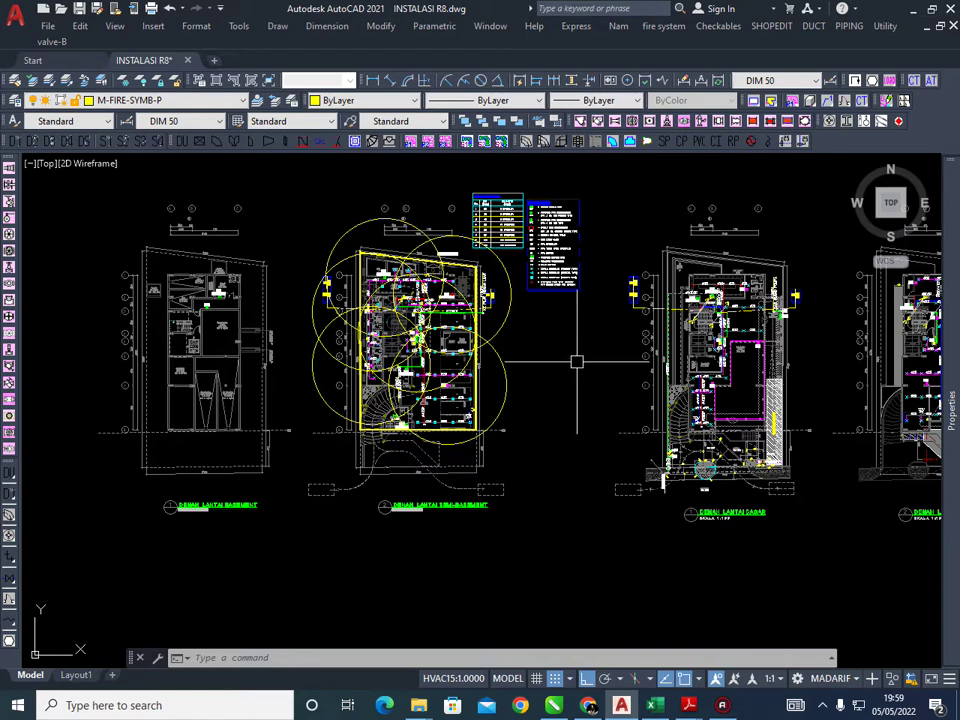
Inspect the PFE extinguisher positions on the ground floor plan, DENAH LANTAI DASAR
scroll(577, 361, up, 3)
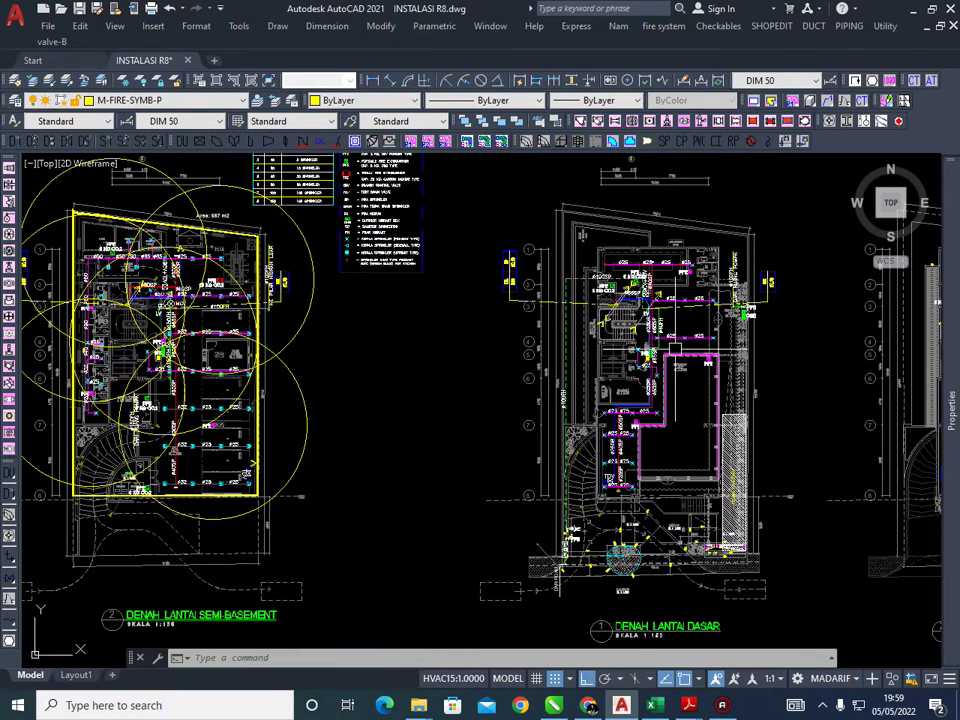
scroll(655, 292, up, 3)
scroll(501, 348, down, 3)
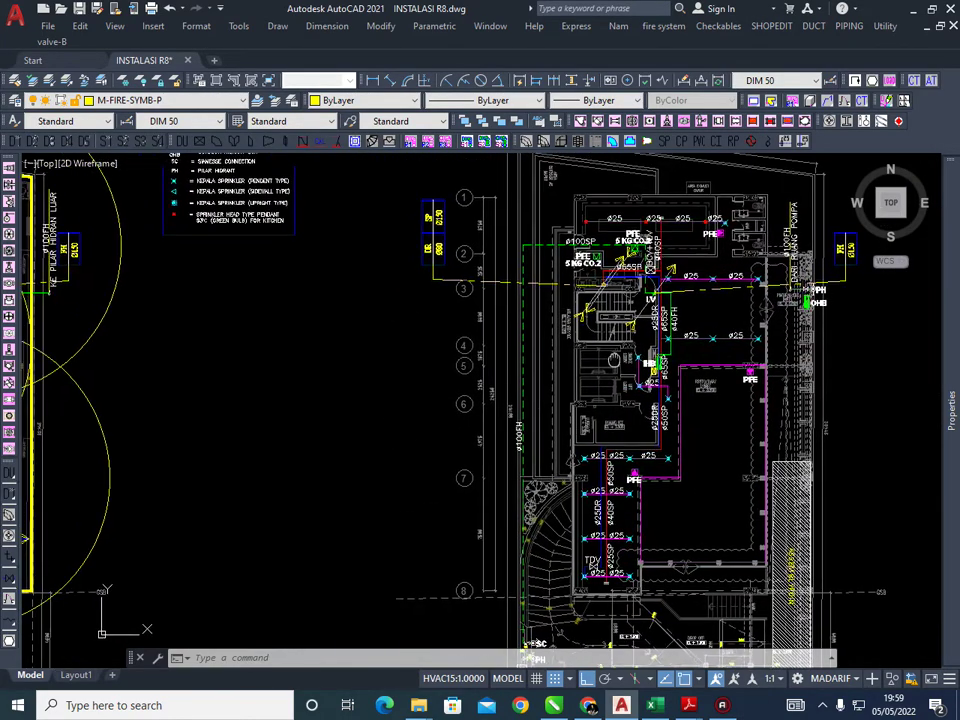
middle_drag(501, 348, 547, 350)
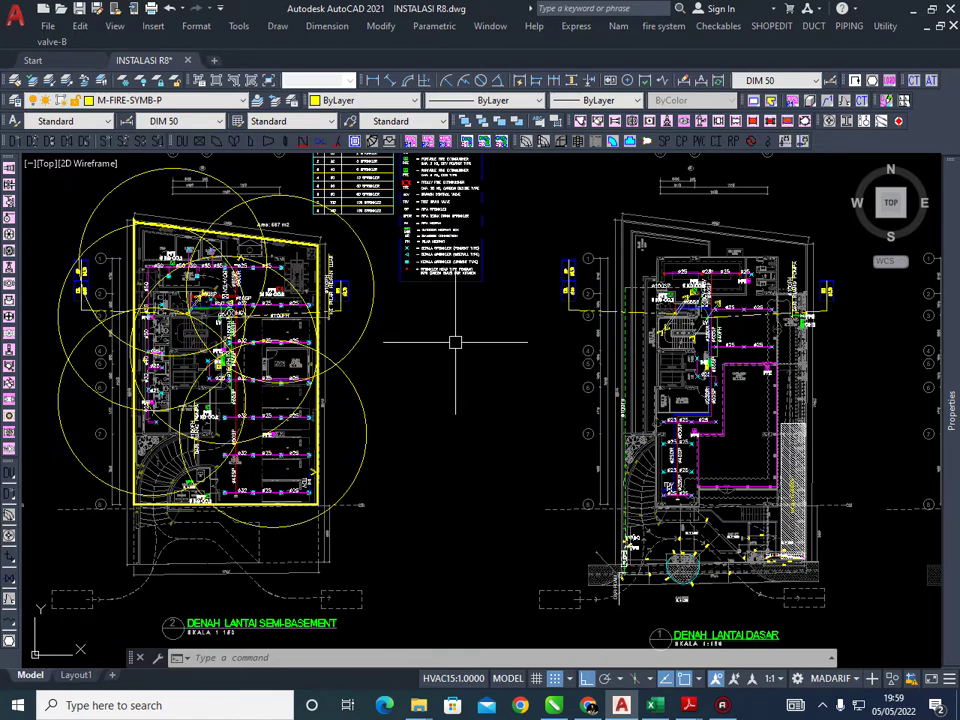
mouse_move(471, 343)
middle_down()
mouse_move(521, 343)
mouse_move(505, 343)
middle_up()
scroll(505, 343, up, 2)
scroll(400, 288, up, 2)
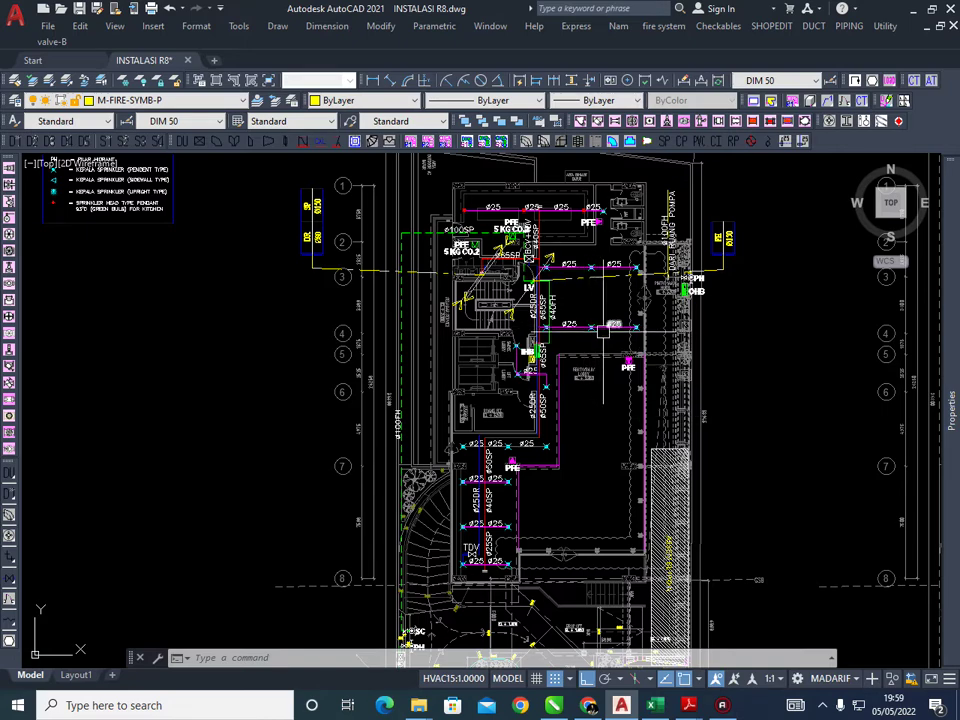
scroll(604, 441, down, 5)
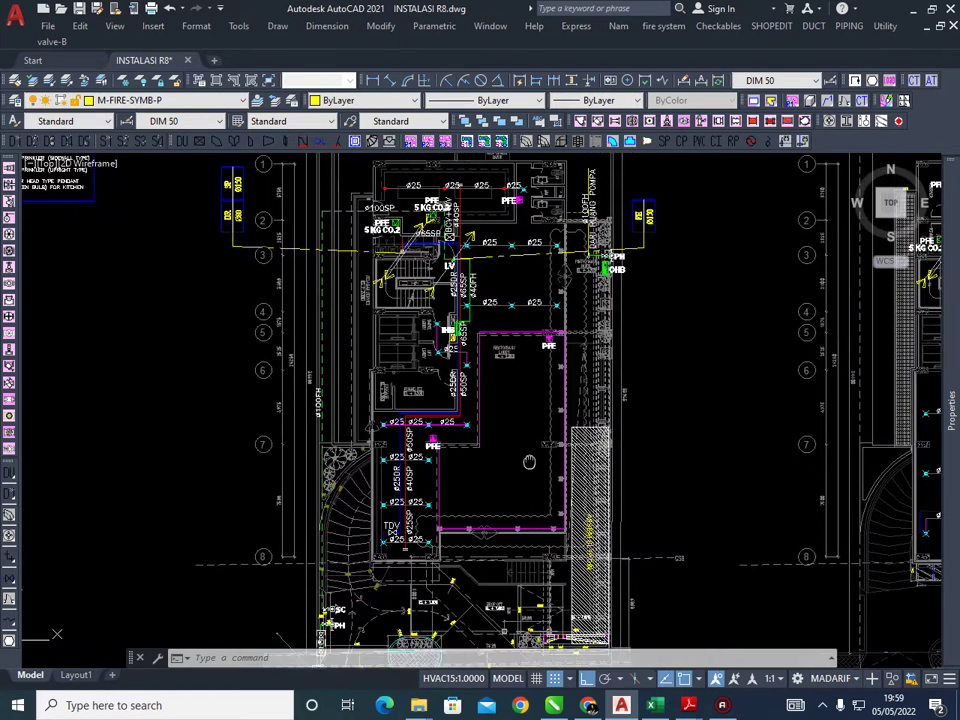
scroll(261, 422, down, 1)
scroll(420, 390, up, 1)
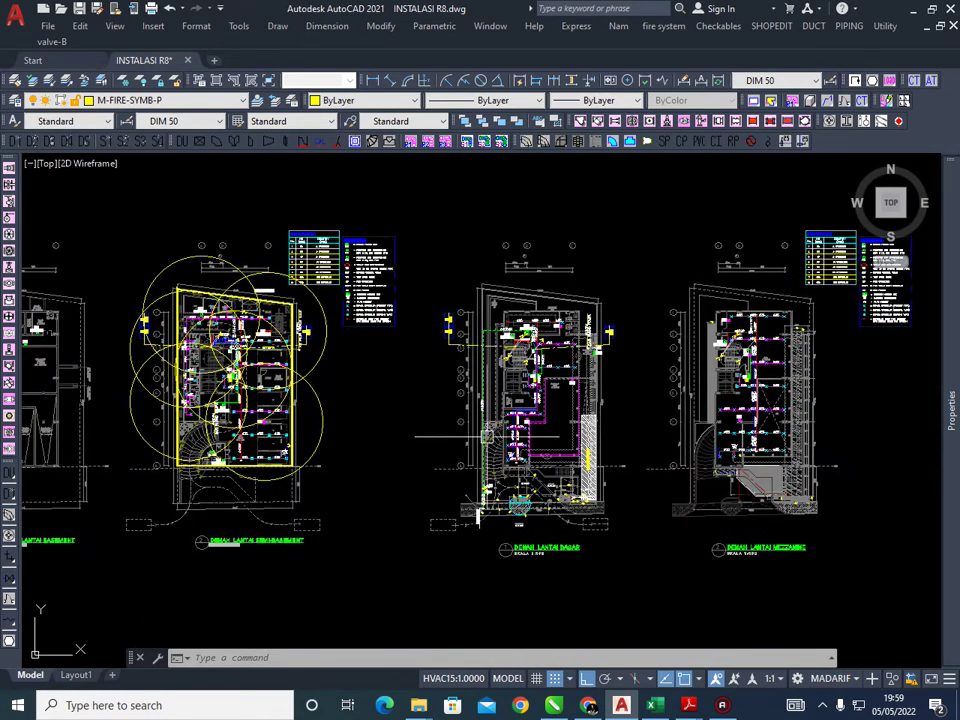
Compare the extinguisher layout of the ground floor plan with that of the semi-basement plan
middle_drag(461, 384, 410, 378)
scroll(410, 378, up, 4)
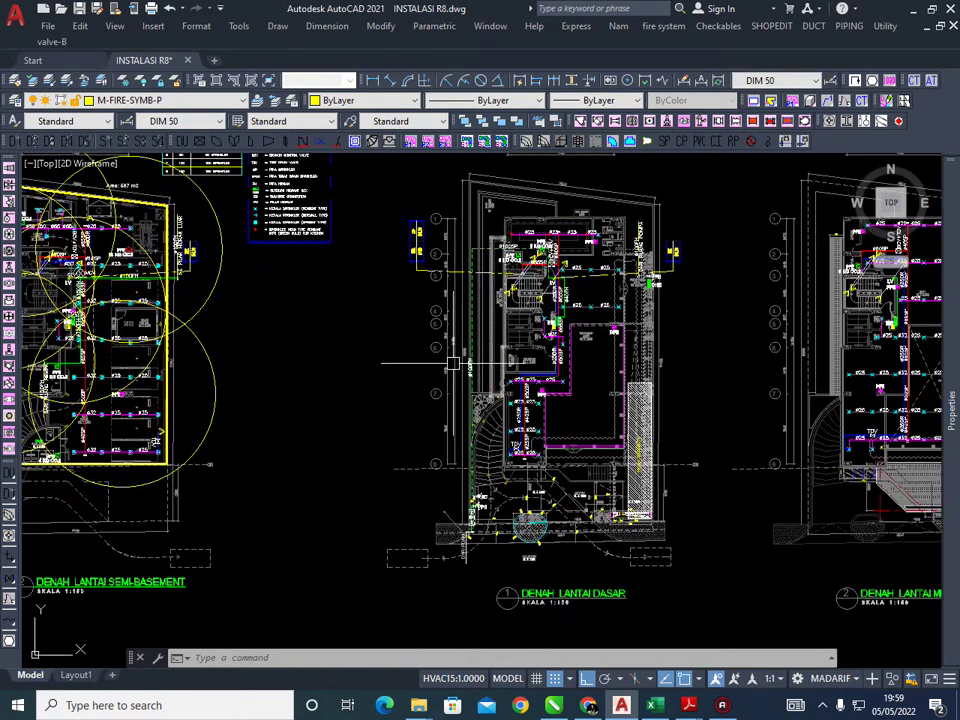
scroll(415, 327, up, 2)
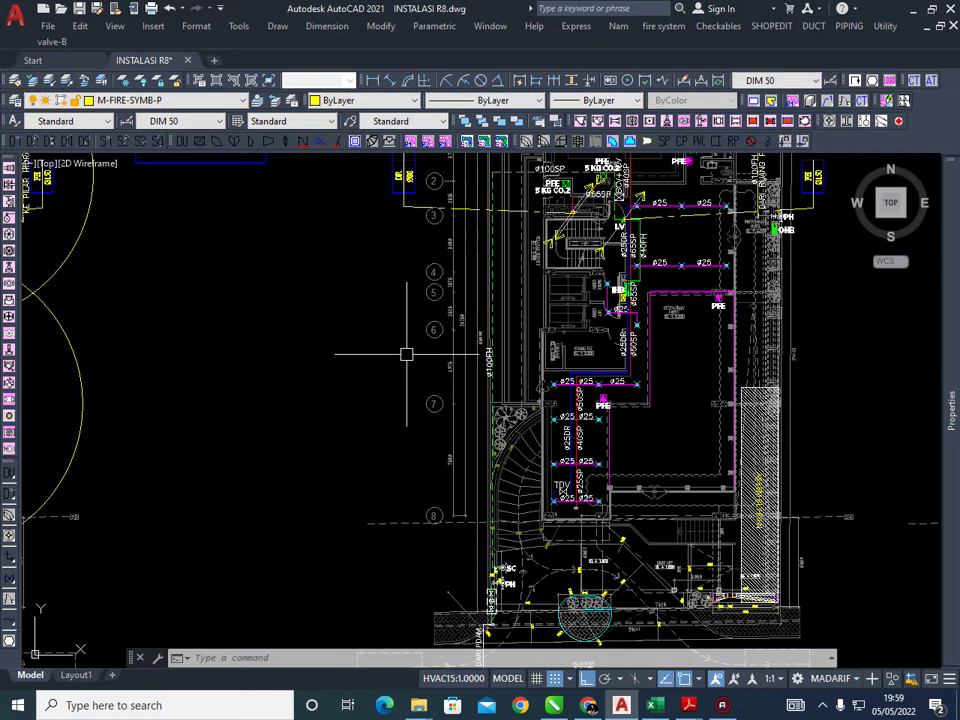
scroll(388, 354, down, 2)
scroll(600, 290, down, 2)
scroll(258, 313, up, 3)
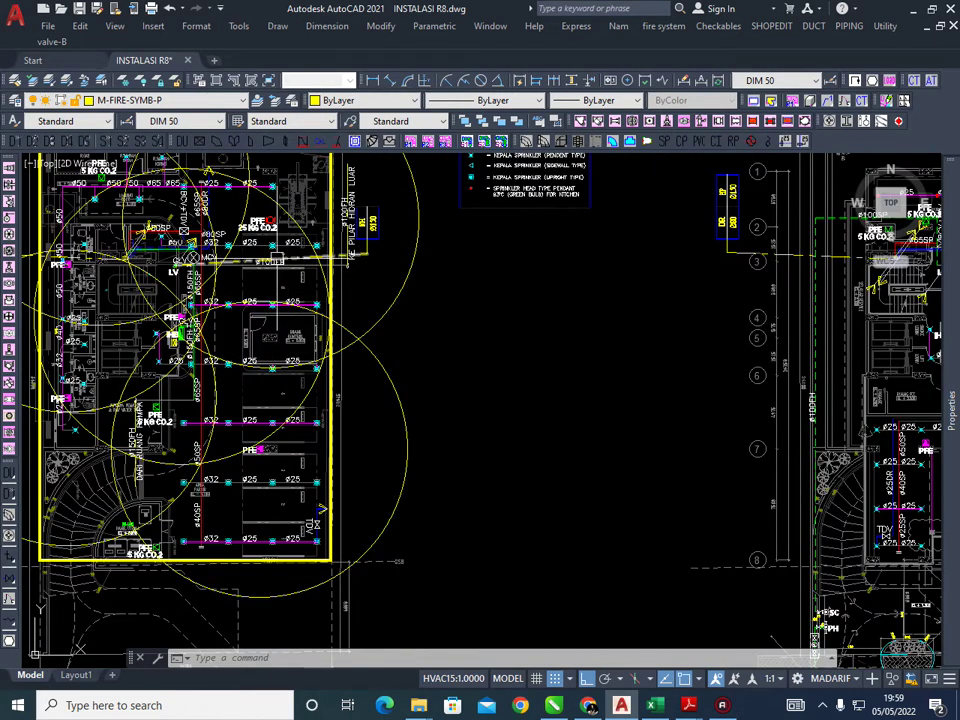
Switch to Adobe Reader and view the title page of regulation 26/PRT/M/2008 on building fire protection
click(688, 705)
click(607, 616)
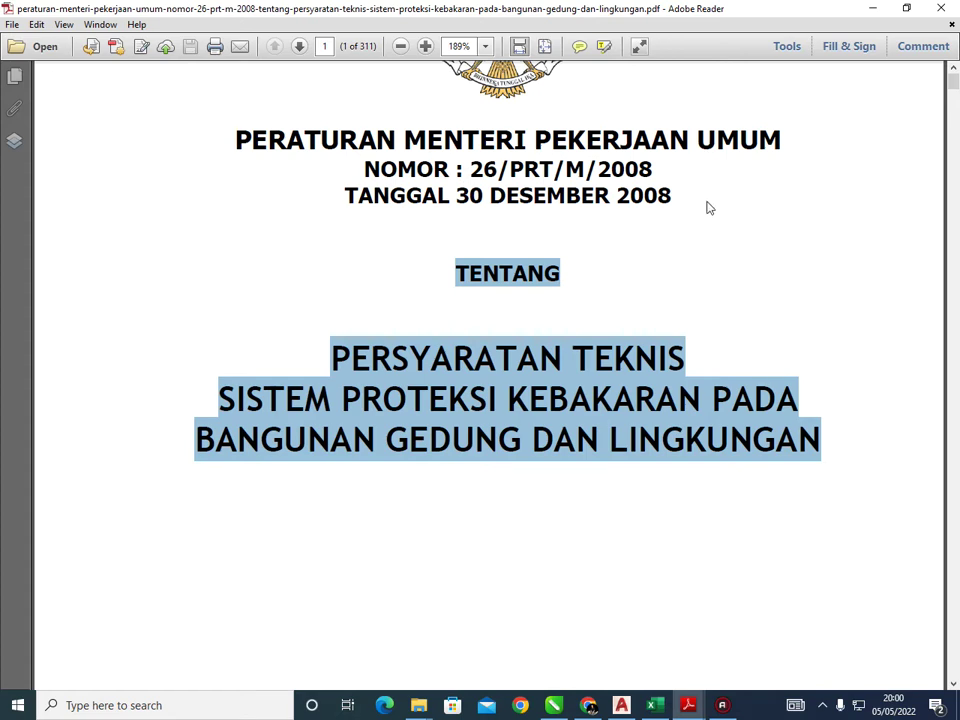
Return to the AutoCAD drawing and look past the ground floor and mezzanine plans to the DENAH LANTAI 2 plan
click(621, 705)
scroll(618, 409, down, 3)
middle_drag(618, 409, 460, 405)
scroll(546, 388, up, 6)
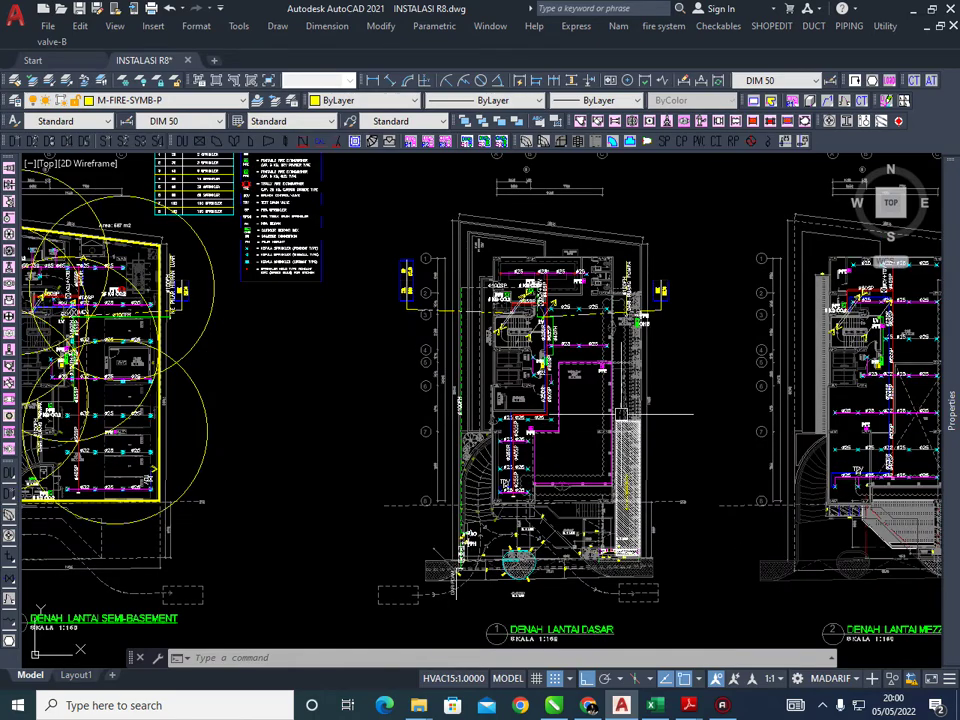
scroll(546, 388, down, 5)
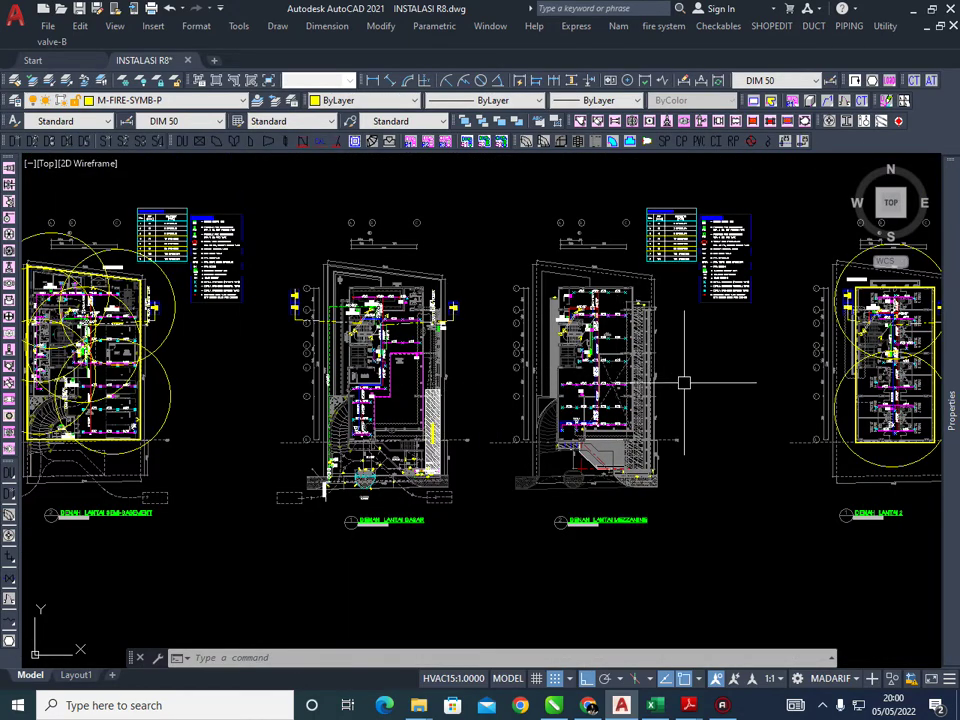
scroll(633, 388, up, 4)
middle_drag(646, 404, 543, 438)
scroll(490, 404, up, 3)
scroll(556, 409, up, 2)
scroll(535, 405, down, 4)
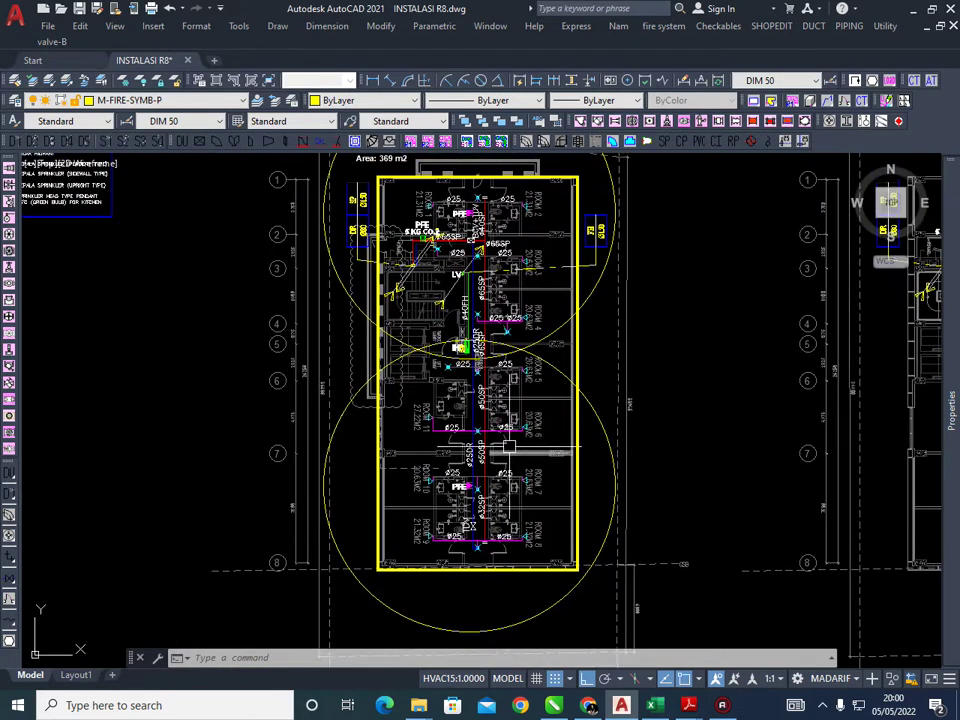
Inspect the PFE extinguisher in the second-floor corridor between ROOM 7 and ROOM 10
scroll(510, 446, up, 2)
middle_drag(527, 462, 551, 381)
scroll(555, 373, up, 2)
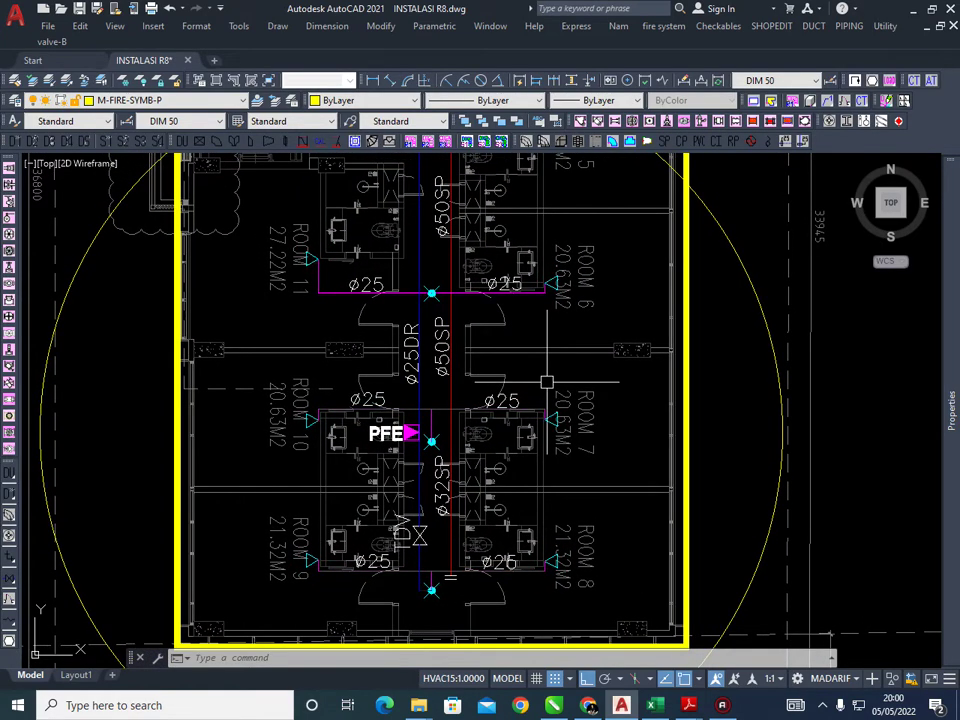
scroll(545, 380, up, 2)
middle_drag(489, 371, 501, 393)
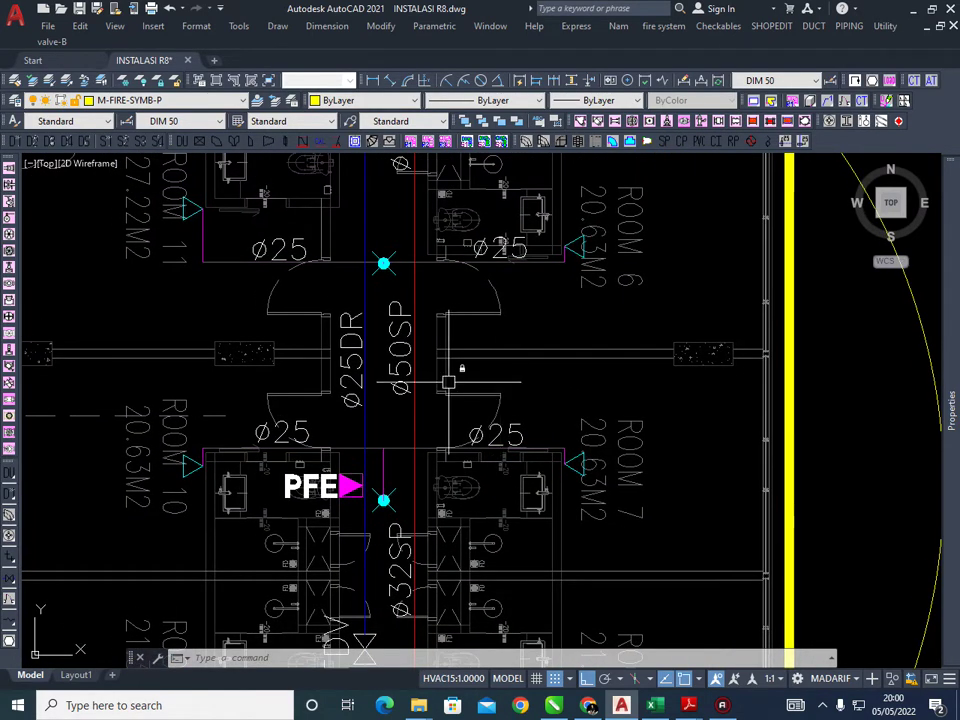
scroll(585, 390, down, 2)
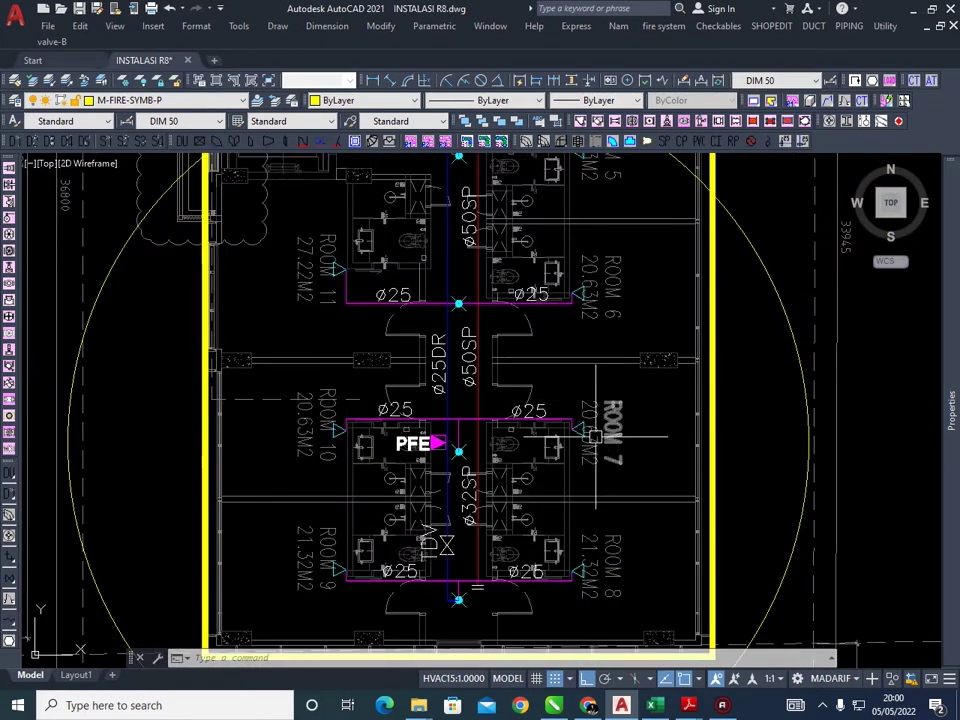
scroll(598, 425, up, 4)
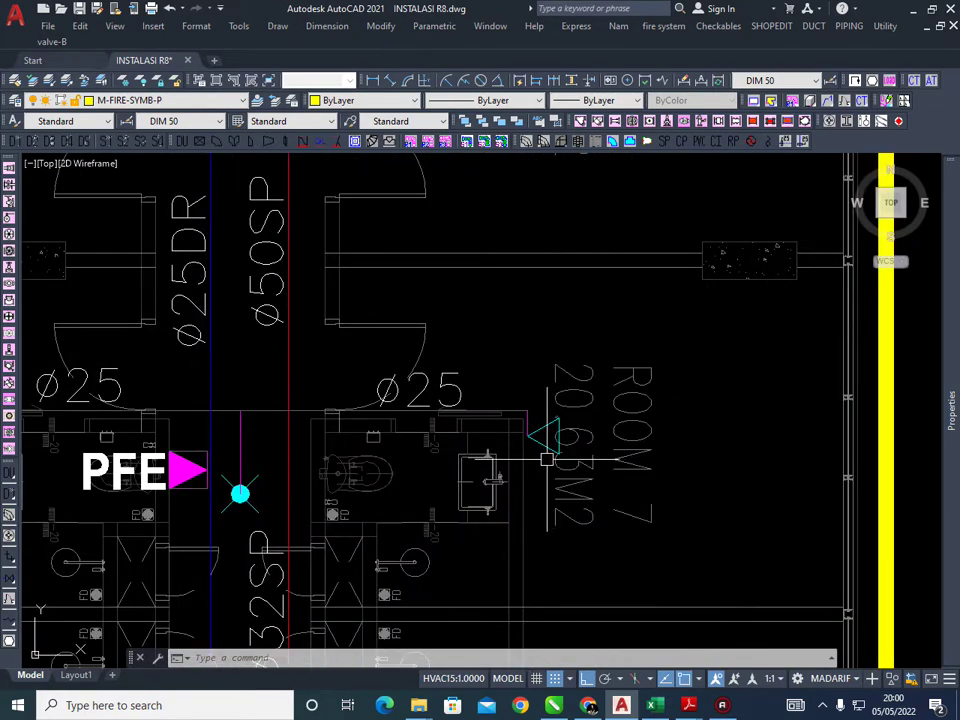
scroll(548, 459, down, 4)
middle_drag(521, 467, 609, 462)
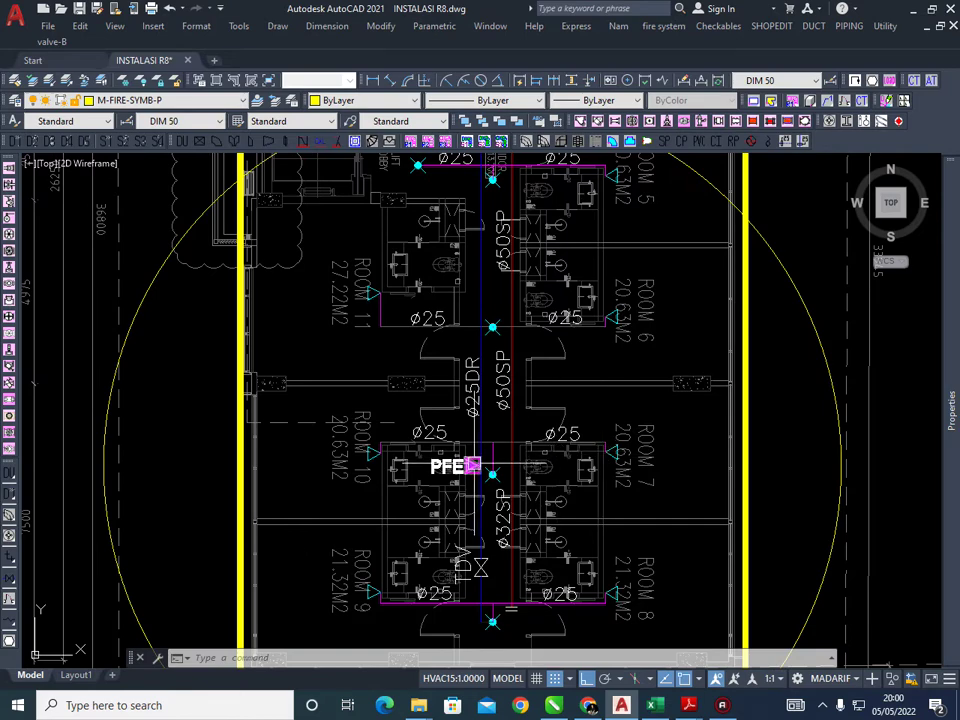
middle_drag(562, 422, 567, 437)
middle_drag(521, 516, 548, 447)
Examine how the two coverage circles span the whole second-floor plan outline
scroll(548, 447, down, 2)
middle_drag(546, 387, 543, 427)
middle_drag(531, 358, 510, 394)
scroll(535, 353, down, 2)
mouse_move(506, 326)
middle_down()
mouse_move(493, 411)
mouse_move(507, 302)
middle_up()
scroll(507, 302, down, 2)
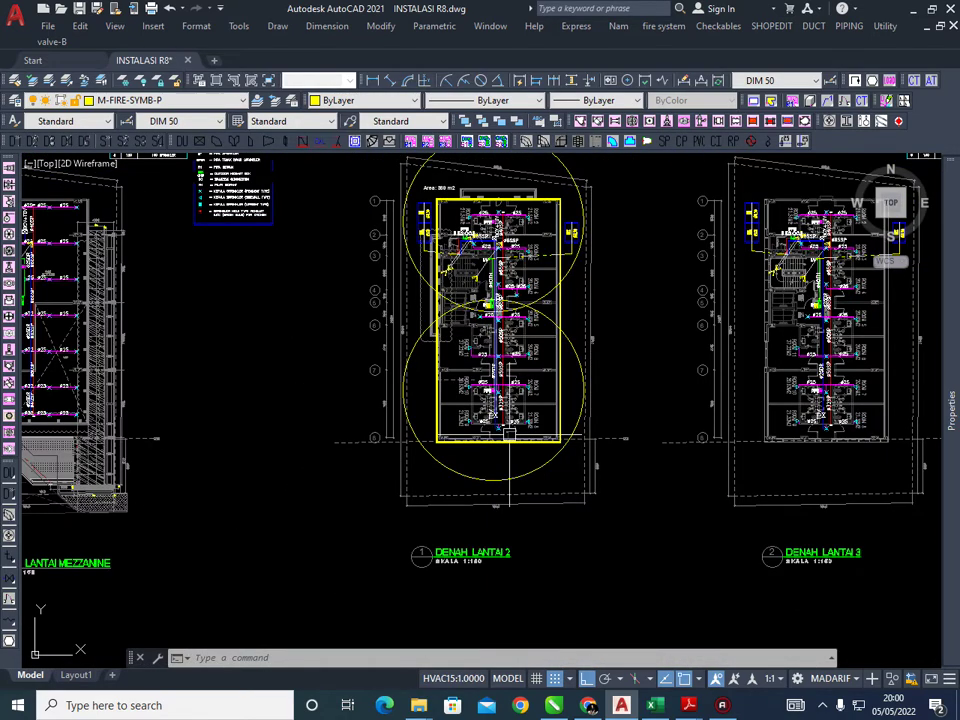
scroll(501, 468, up, 2)
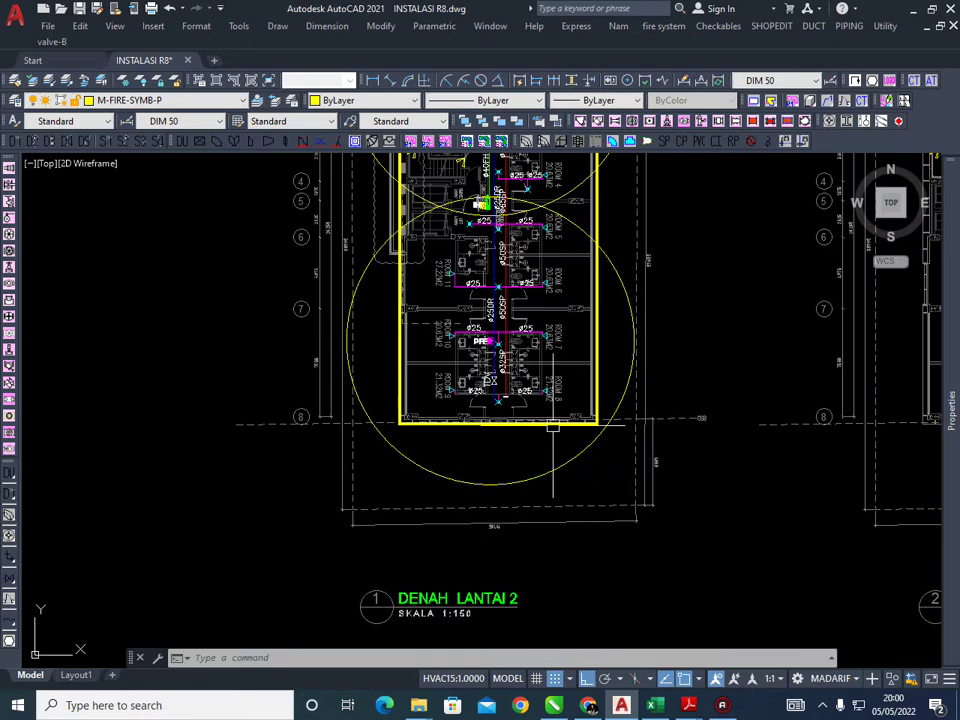
middle_drag(501, 468, 503, 520)
middle_drag(567, 357, 512, 475)
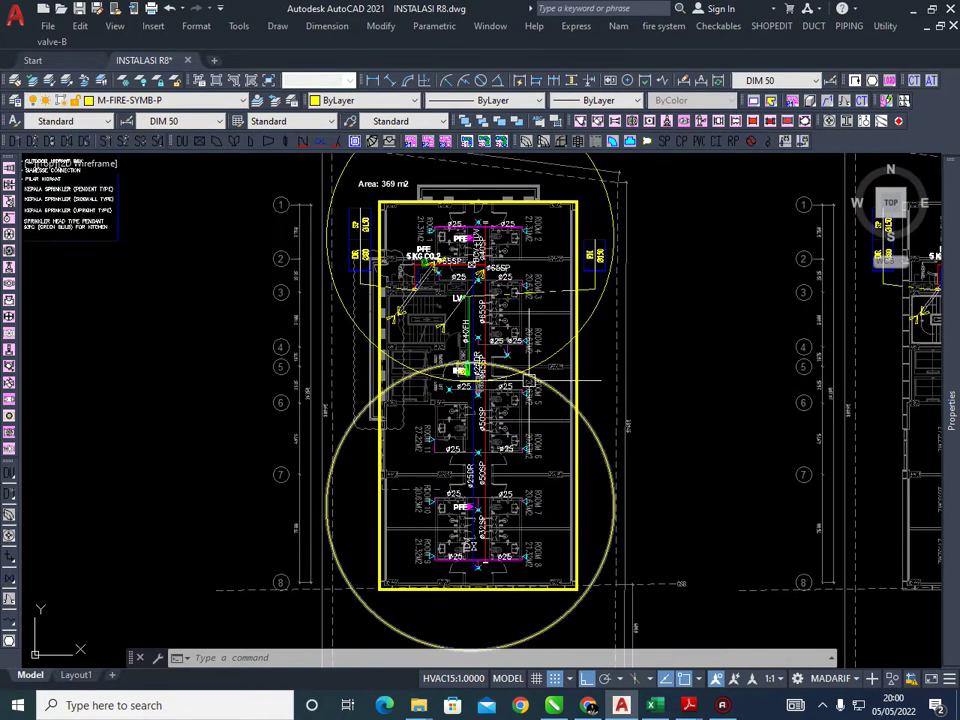
Check the area where the two second-floor coverage circles overlap
scroll(474, 223, up, 4)
middle_drag(493, 414, 509, 272)
scroll(529, 275, down, 4)
scroll(496, 251, up, 4)
scroll(496, 251, down, 4)
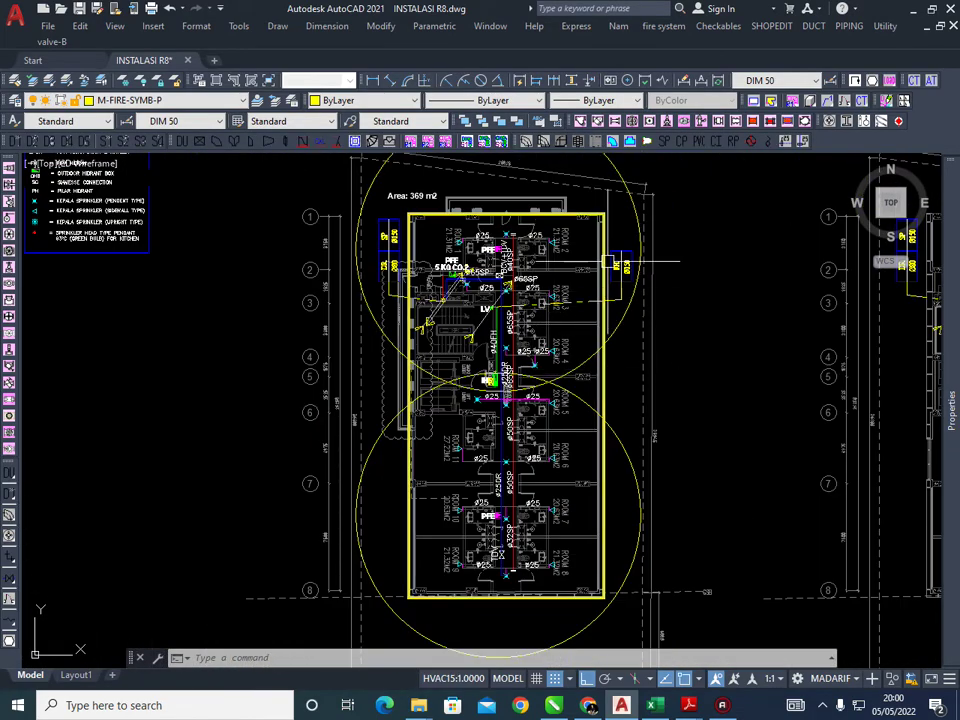
Select the yellow area outline of the second floor and inspect the extinguishers and coverage around ROOM 1 to ROOM 5
scroll(607, 236, up, 4)
click(607, 236)
scroll(639, 257, down, 2)
scroll(669, 297, down, 2)
scroll(449, 240, up, 2)
scroll(442, 234, up, 2)
middle_drag(497, 201, 501, 218)
middle_drag(621, 323, 565, 310)
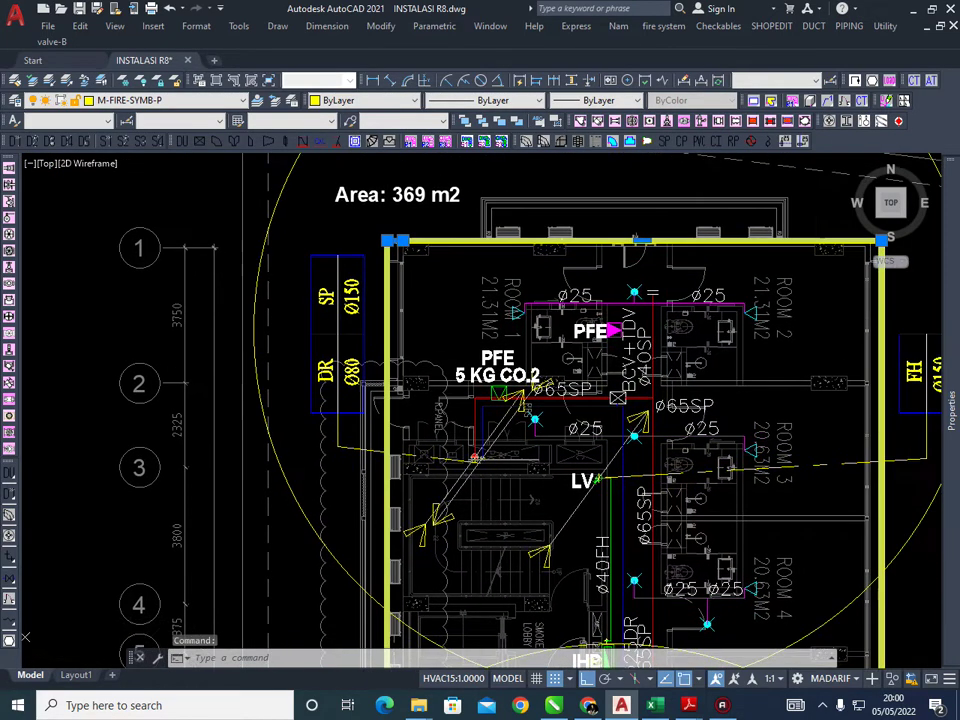
middle_drag(403, 232, 338, 161)
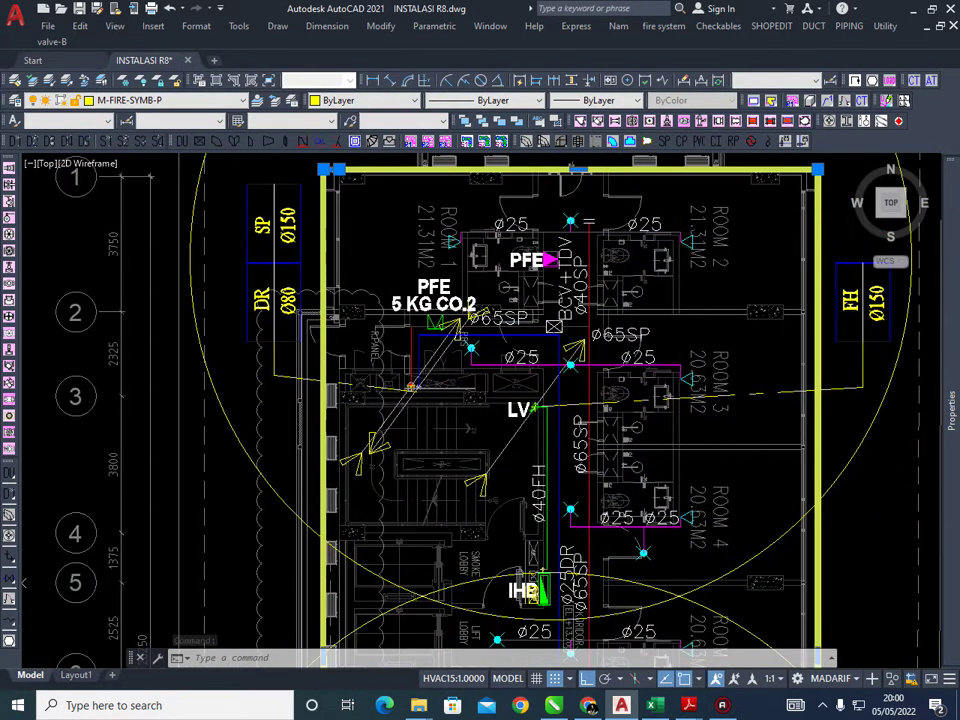
middle_drag(558, 265, 561, 252)
middle_drag(556, 425, 562, 320)
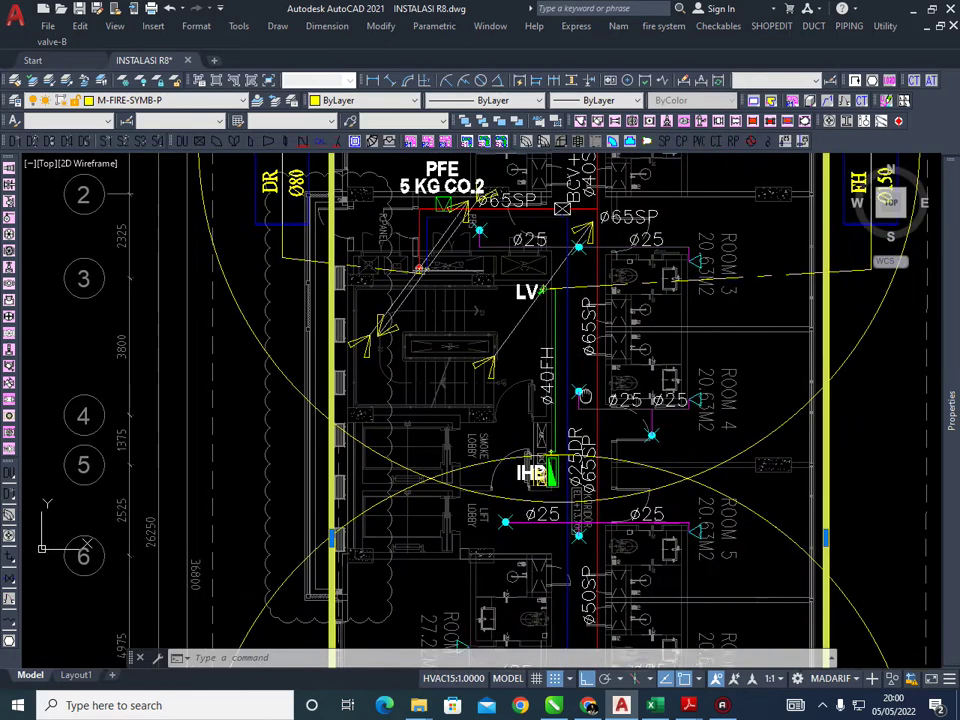
Inspect the extinguishers and circle coverage from ROOM 4 down to ROOM 10 within the second-floor area outline
scroll(562, 320, down, 2)
middle_drag(573, 614, 555, 551)
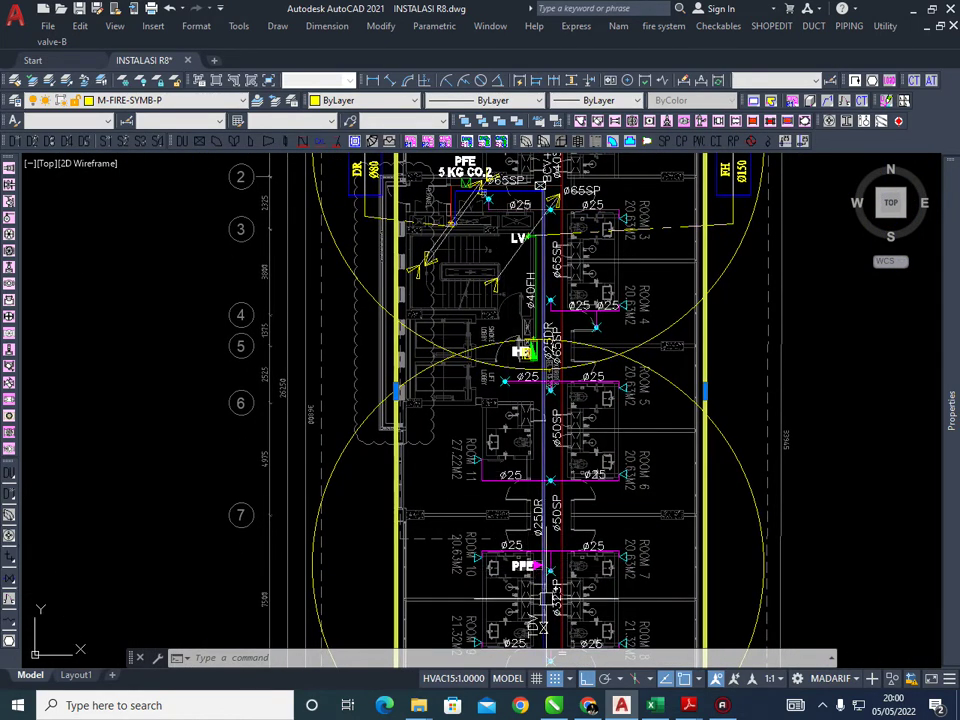
scroll(550, 588, up, 2)
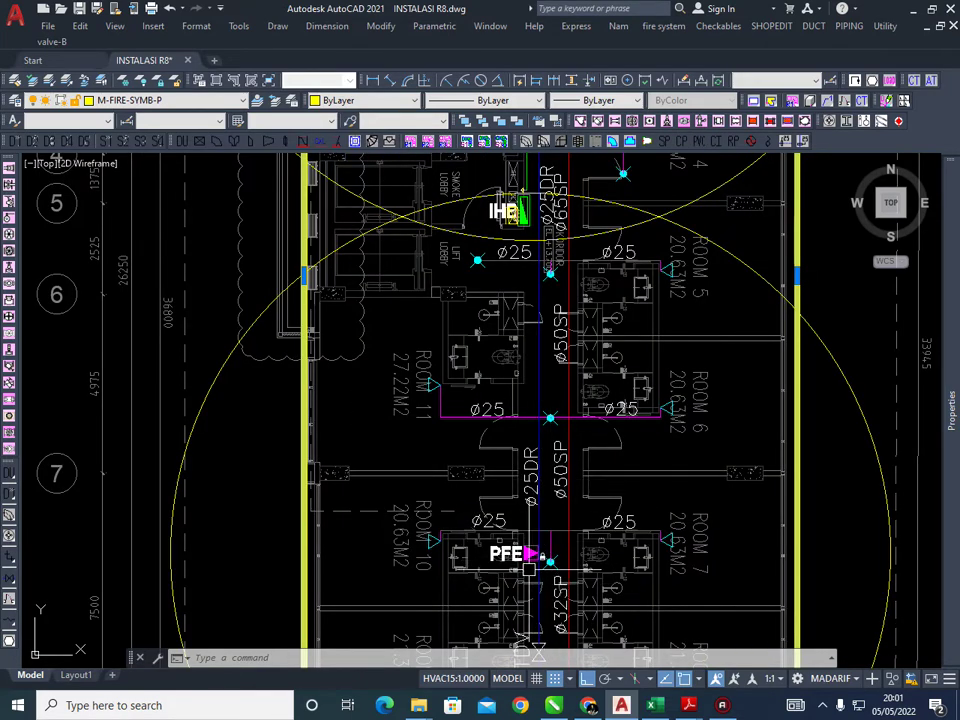
scroll(595, 305, down, 4)
middle_drag(595, 305, 580, 367)
middle_drag(704, 358, 628, 366)
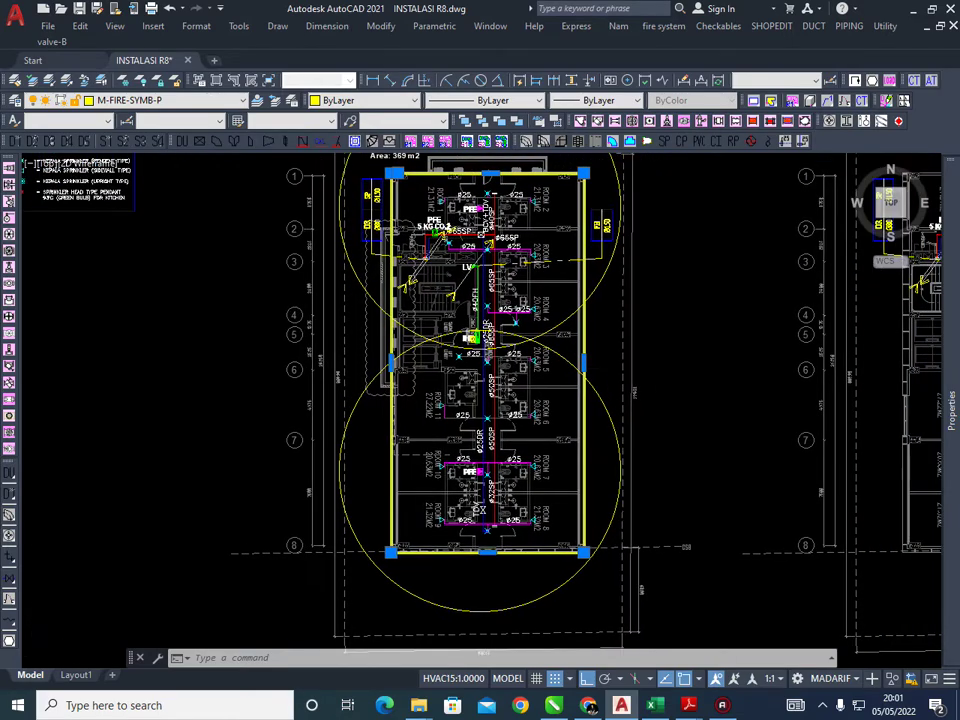
Look over the extinguisher locations on the lobby floor and mezzanine plans
scroll(737, 353, down, 4)
middle_drag(738, 352, 666, 354)
scroll(474, 345, up, 4)
mouse_move(474, 345)
middle_down()
mouse_move(582, 352)
mouse_move(583, 343)
mouse_move(674, 331)
middle_up()
scroll(580, 345, down, 2)
middle_drag(332, 366, 514, 366)
scroll(306, 364, up, 2)
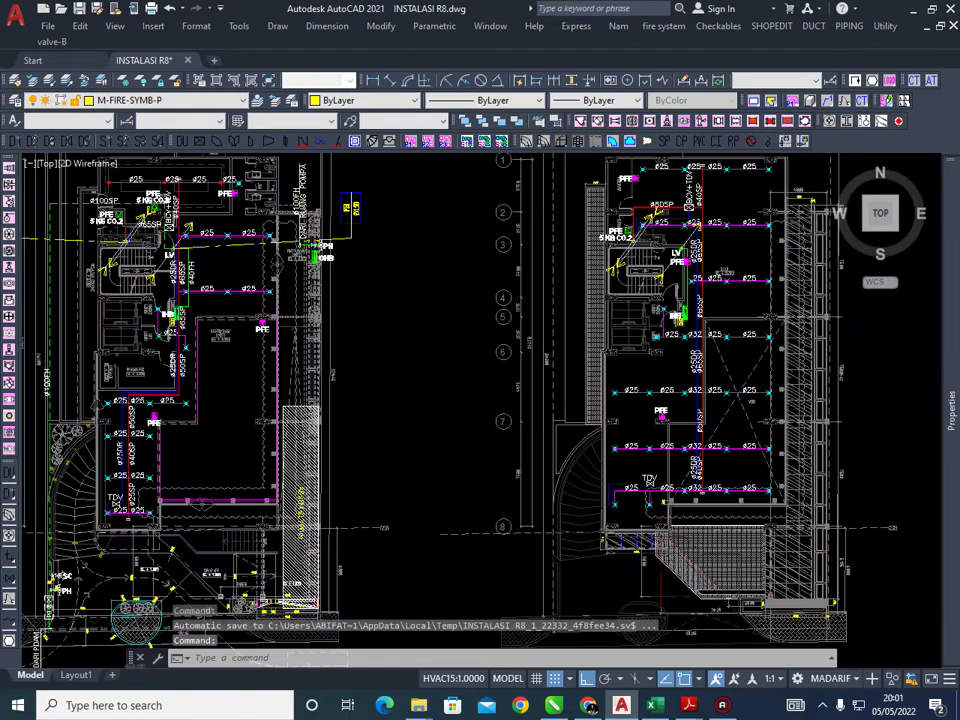
Inspect the two PFE extinguishers around the RESTO/BAR/LOBBY area on the lobby floor plan
scroll(253, 354, up, 4)
scroll(471, 343, down, 6)
scroll(343, 351, up, 4)
middle_drag(343, 351, 561, 349)
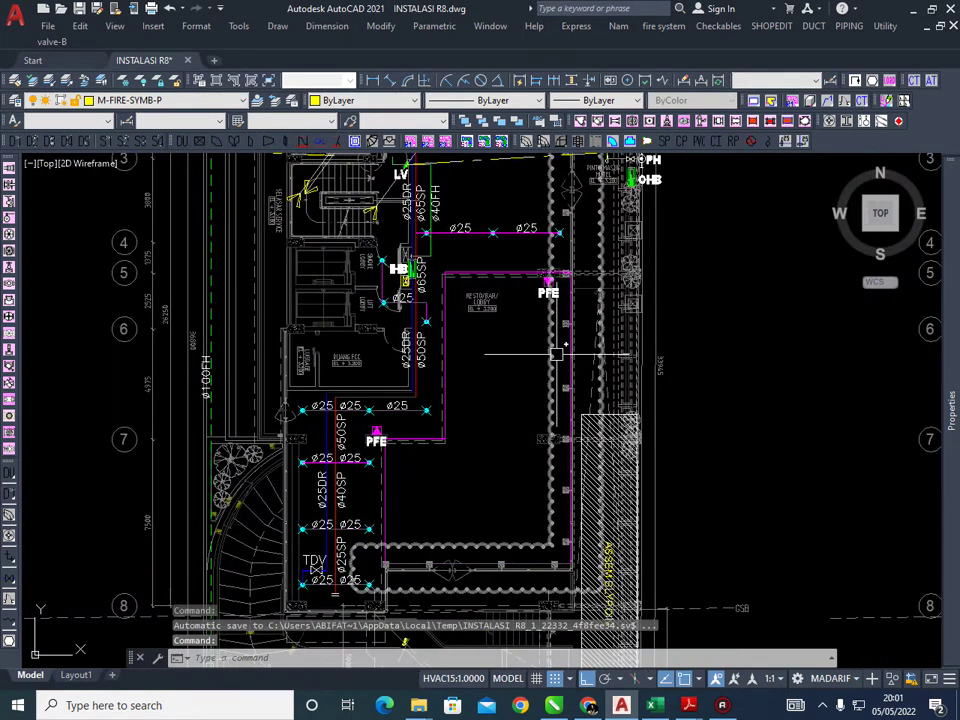
scroll(546, 308, up, 2)
mouse_move(508, 297)
middle_down()
mouse_move(542, 311)
mouse_move(577, 307)
middle_up()
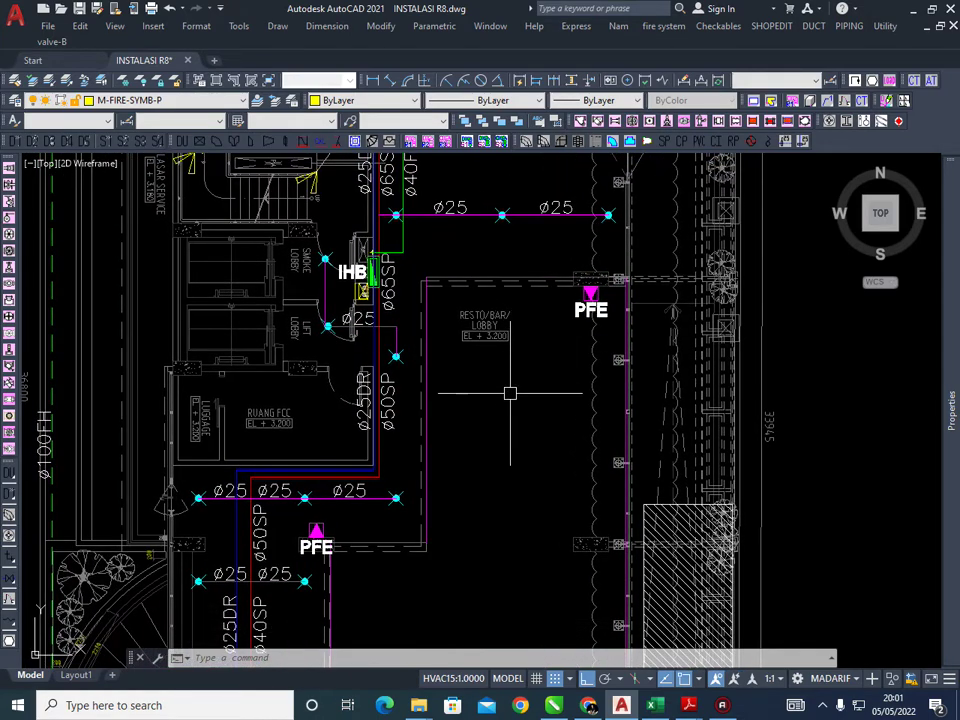
middle_drag(529, 384, 508, 366)
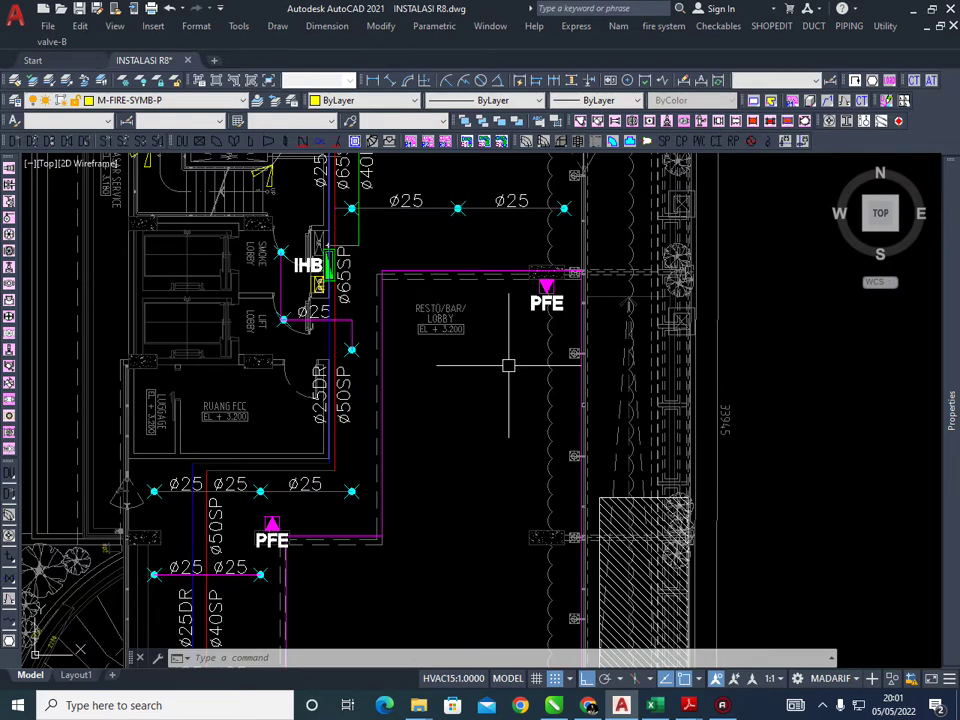
middle_drag(602, 369, 575, 347)
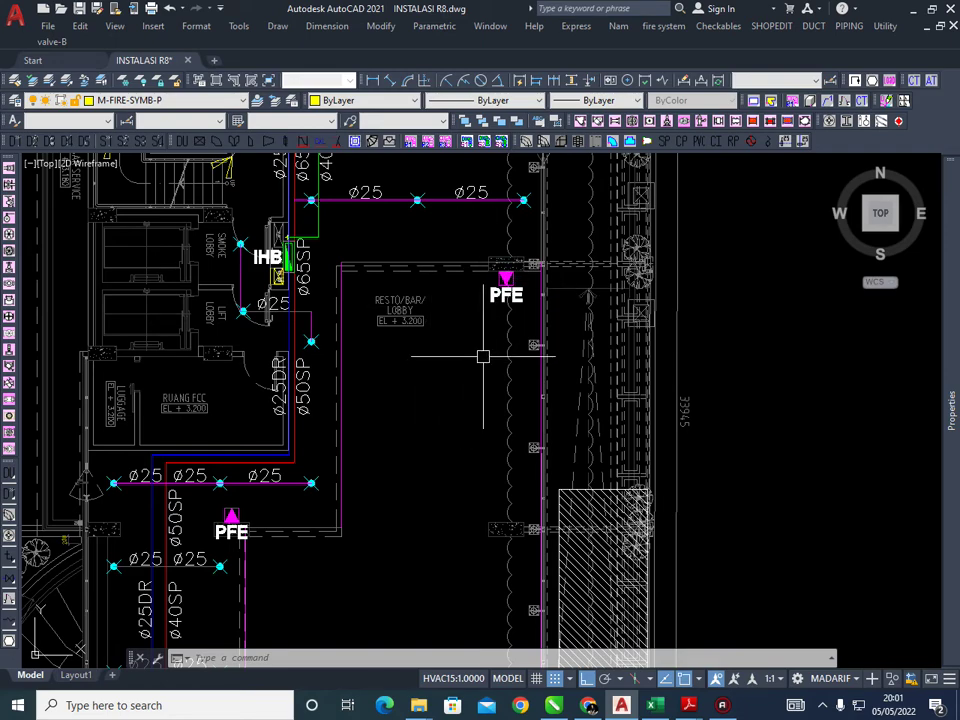
Examine the extinguisher distribution across the lobby floor, from the kitchen and service rooms to the RESTO/BAR/LOBBY
scroll(461, 300, down, 4)
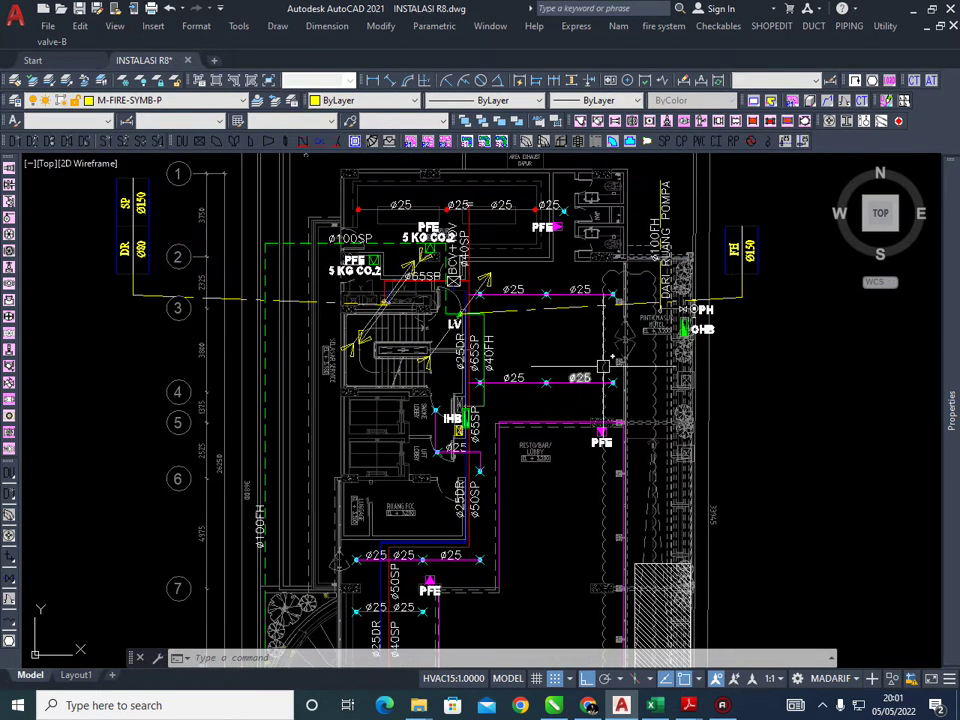
middle_drag(555, 459, 548, 411)
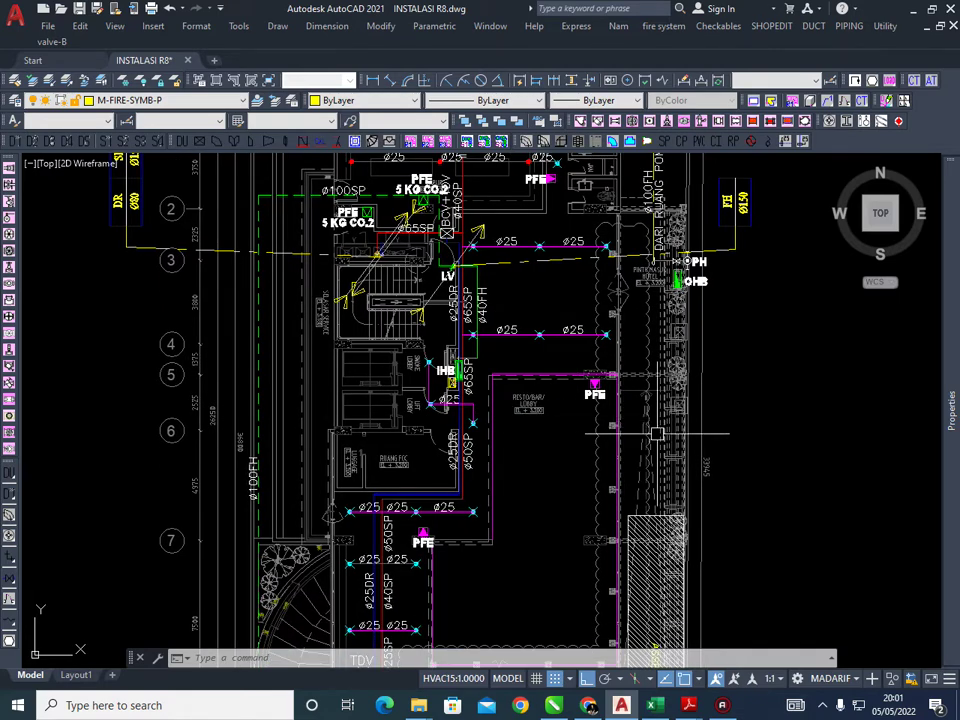
middle_drag(467, 205, 477, 320)
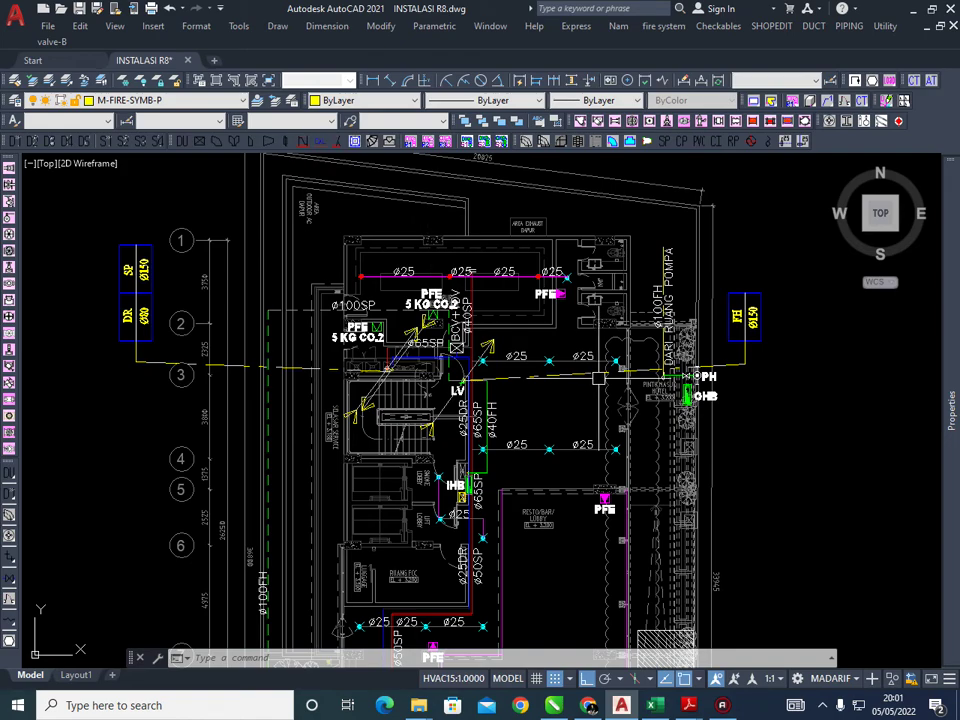
middle_drag(600, 378, 554, 333)
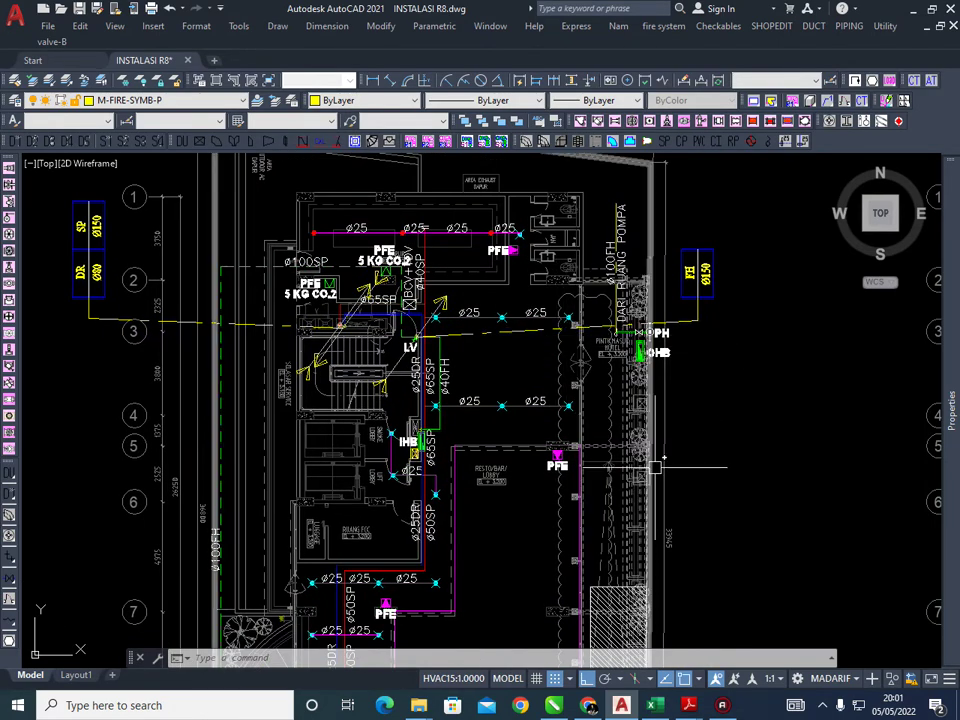
middle_drag(641, 457, 571, 383)
middle_drag(598, 423, 553, 378)
middle_drag(437, 380, 474, 391)
scroll(458, 398, up, 2)
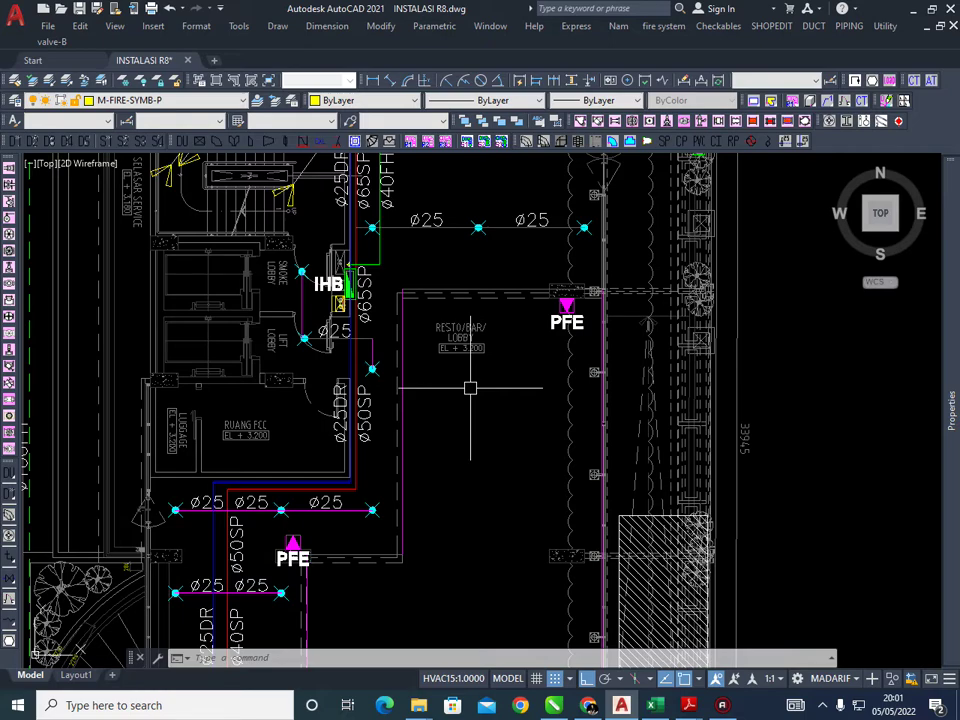
Consult the regulation 26/PRT/M/2008 PDF in Adobe Reader, and switch to Excel to read Tabel 5.6.6.2.1 on APAR placement
click(689, 705)
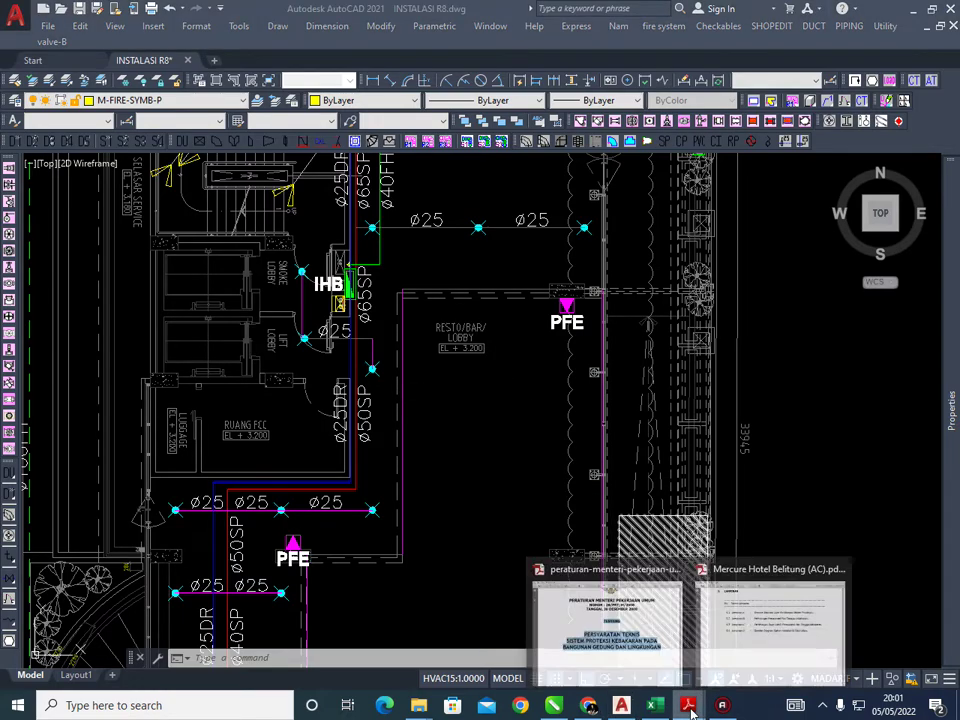
click(622, 652)
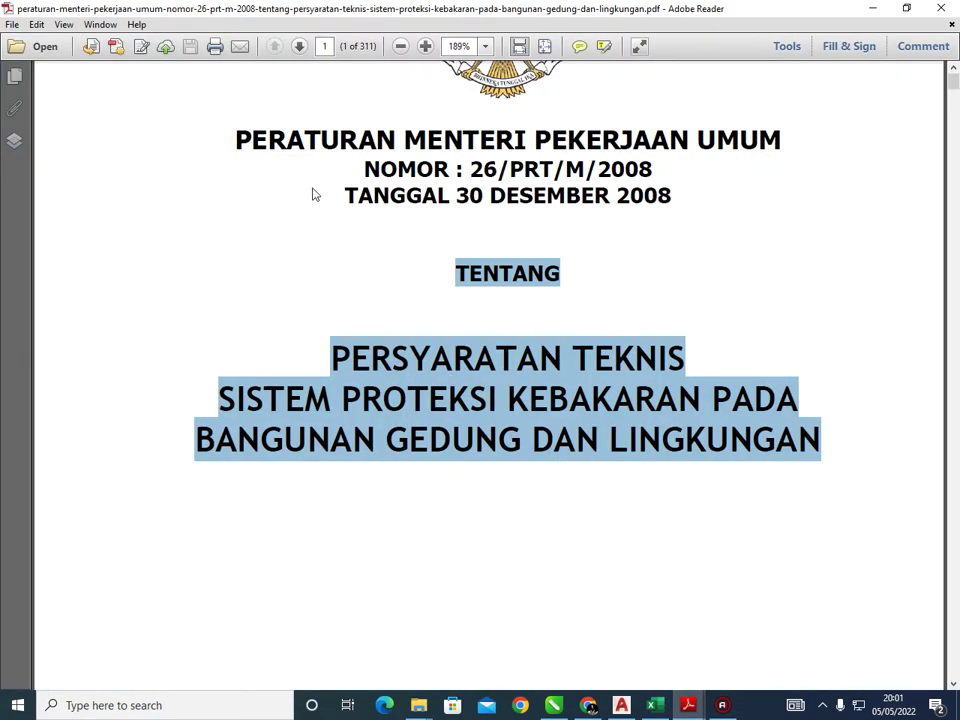
click(655, 705)
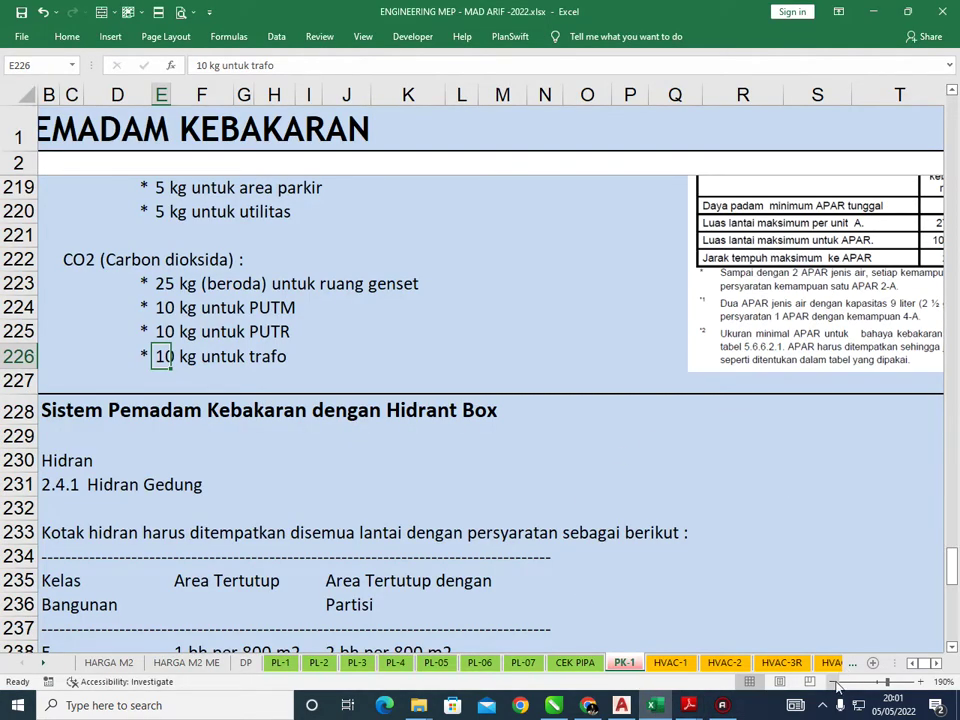
click(936, 664)
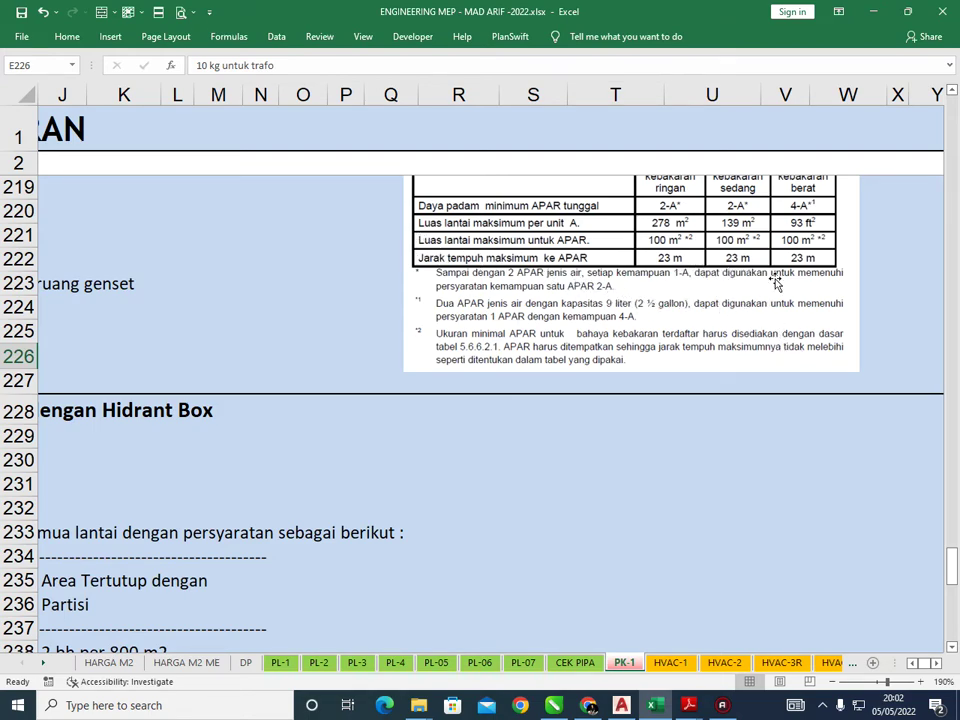
scroll(775, 283, up, 1)
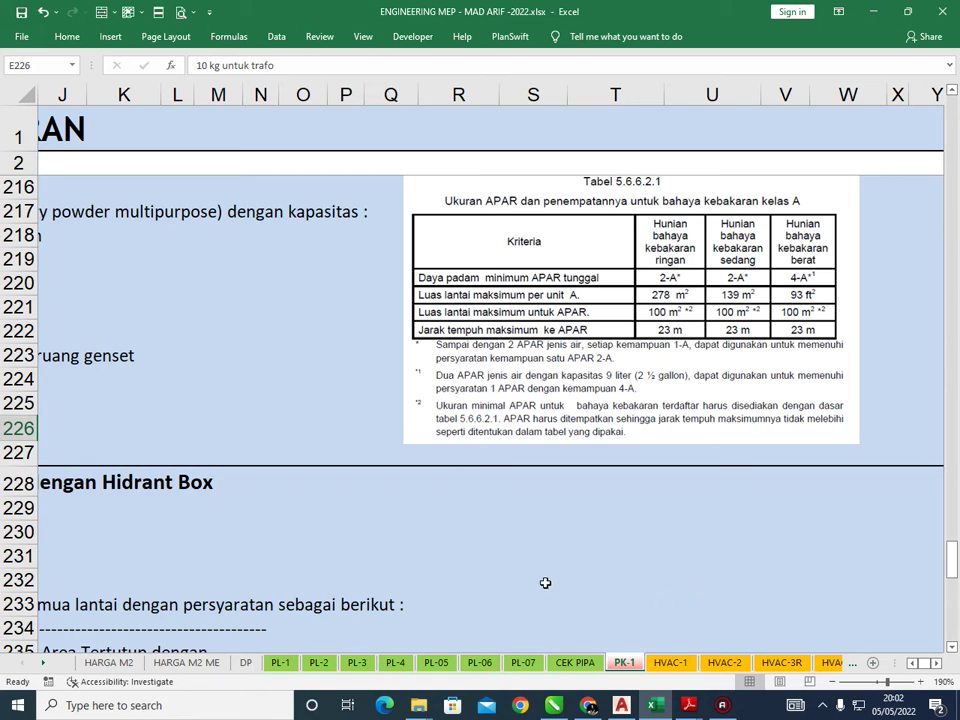
scroll(545, 583, up, 4)
scroll(500, 400, left, 5)
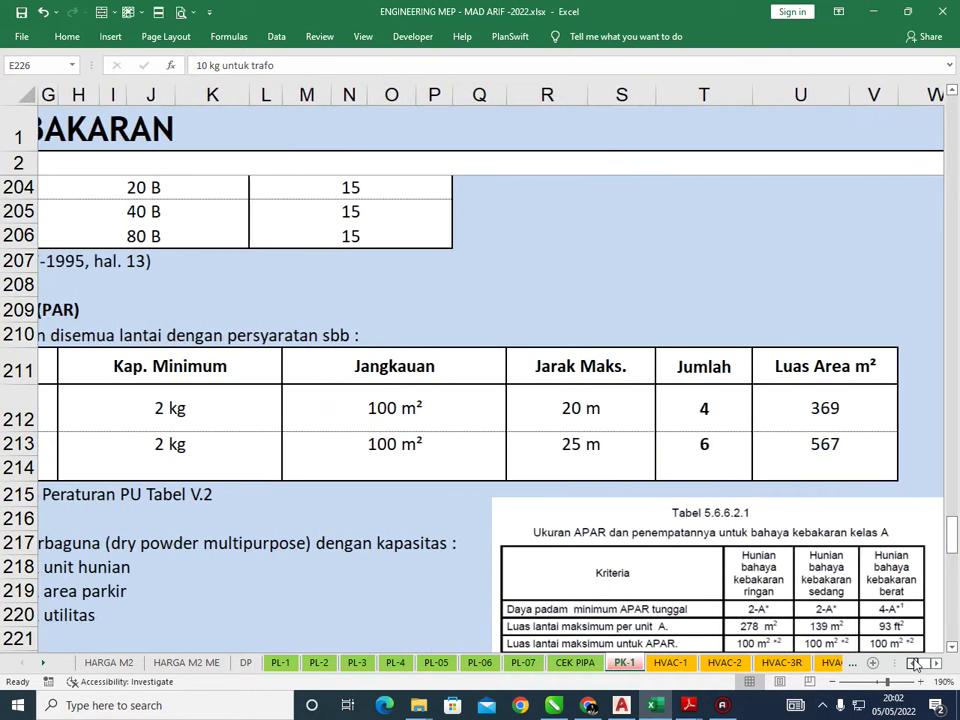
scroll(296, 507, up, 2)
click(124, 462)
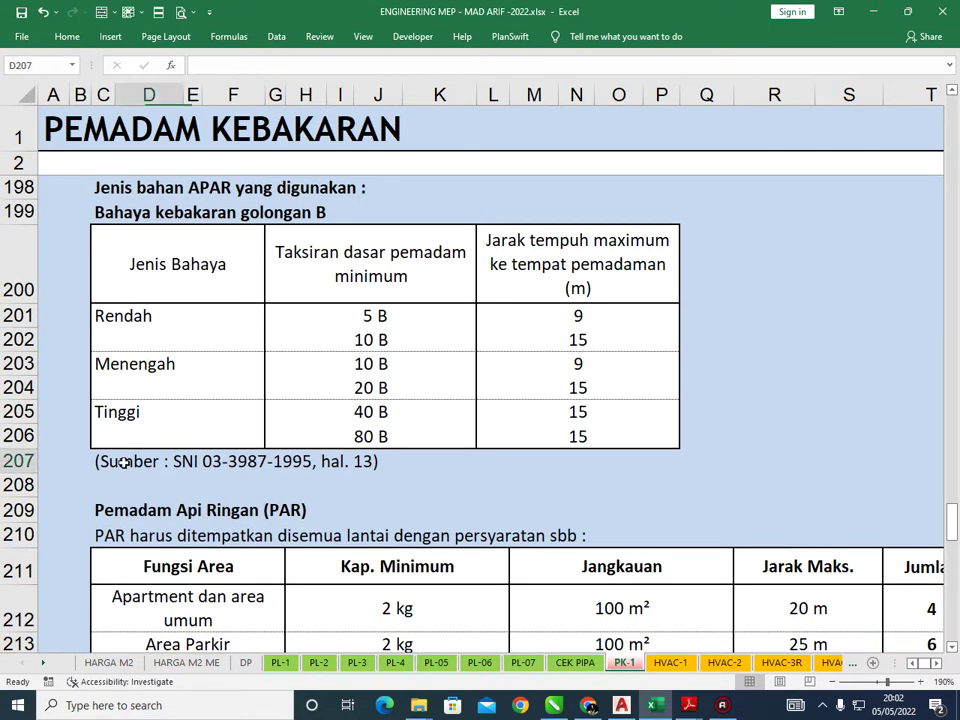
scroll(328, 512, down, 1)
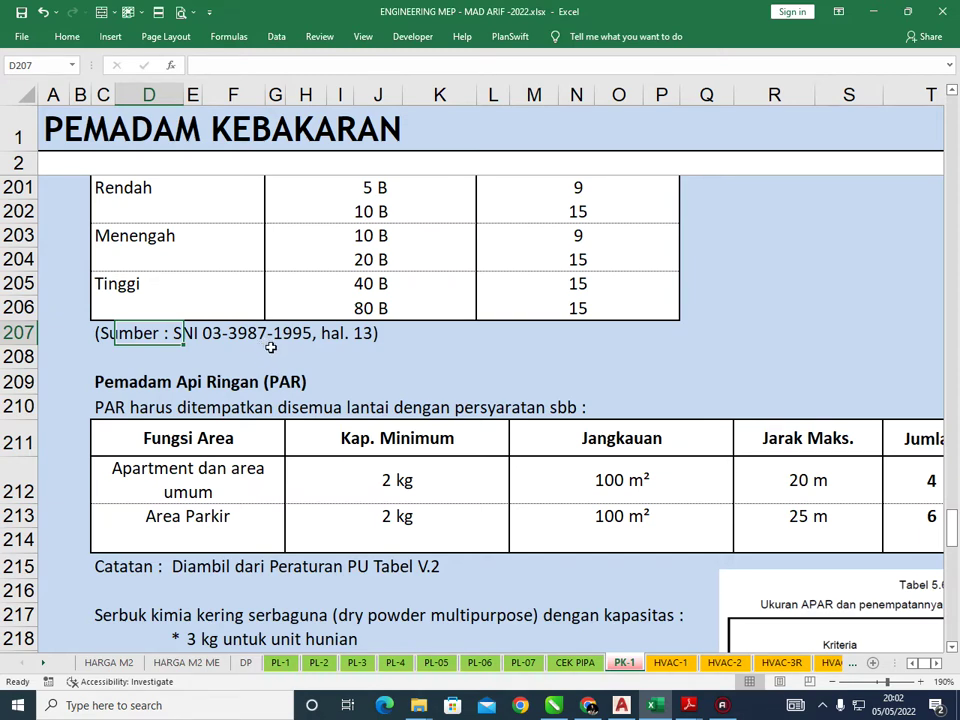
Check the maximum distances to extinguishers for light, medium and high hazard in the class A placement table
scroll(522, 355, up, 5)
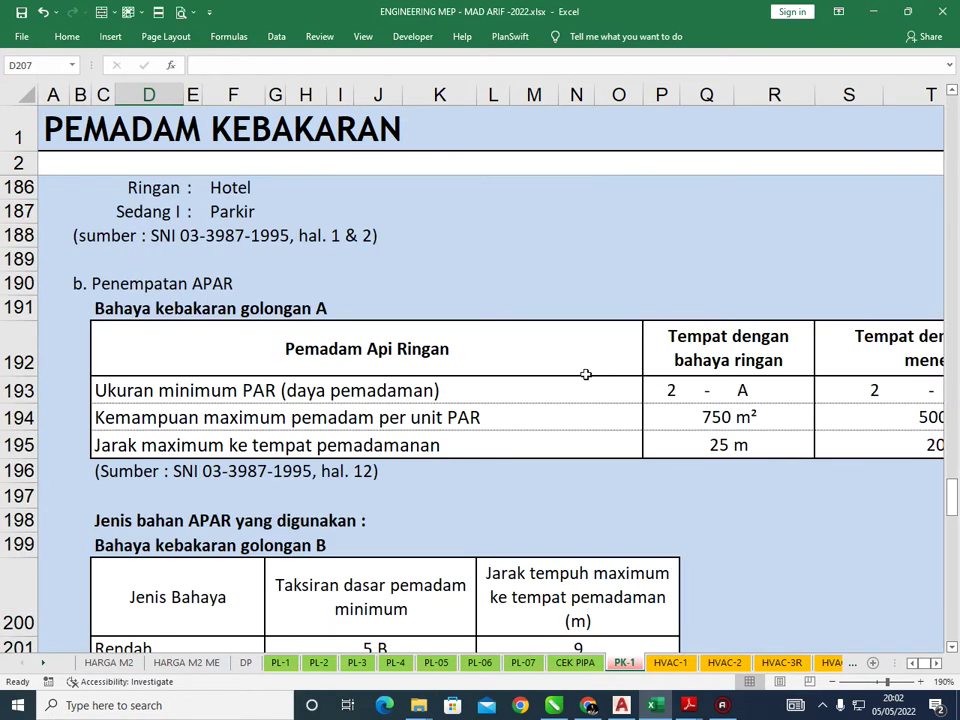
click(197, 422)
click(671, 444)
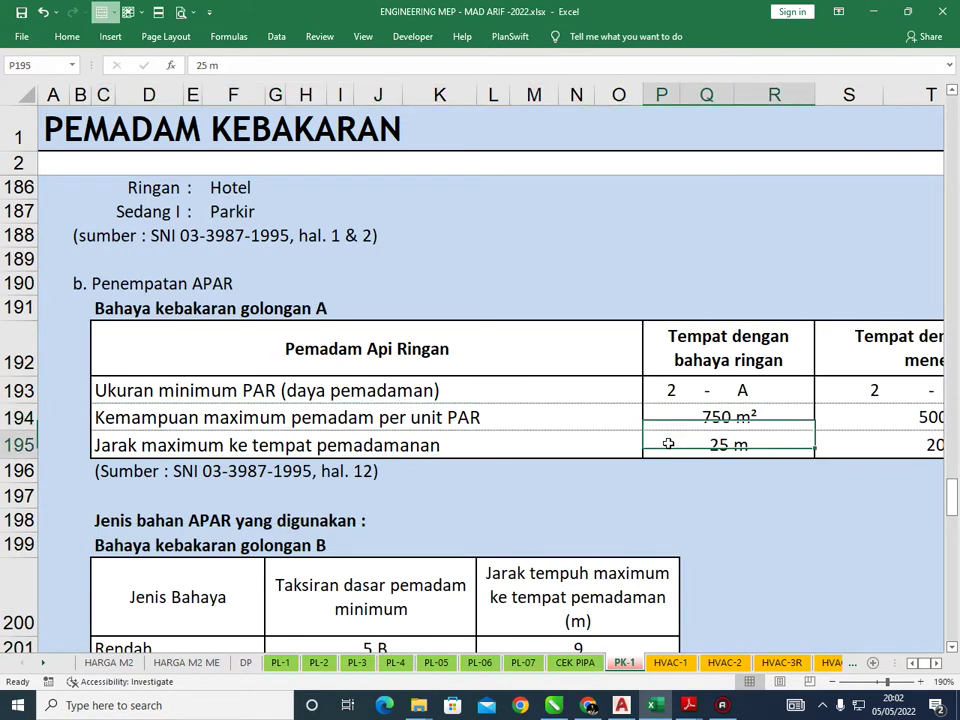
click(868, 451)
click(938, 666)
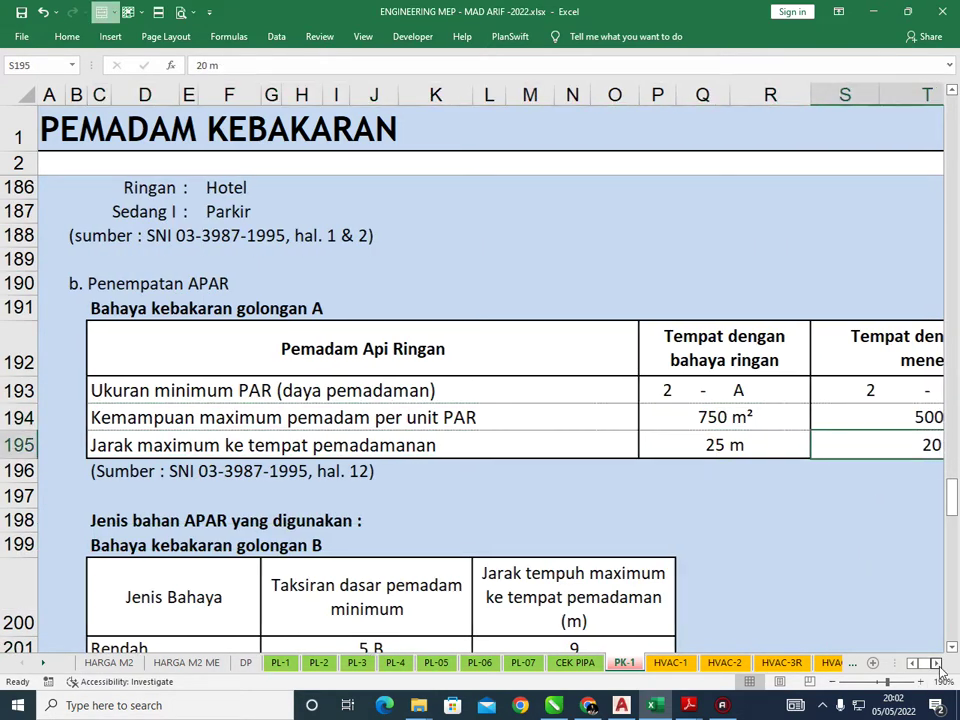
click(938, 666)
click(938, 666)
click(938, 666)
click(938, 666)
click(938, 666)
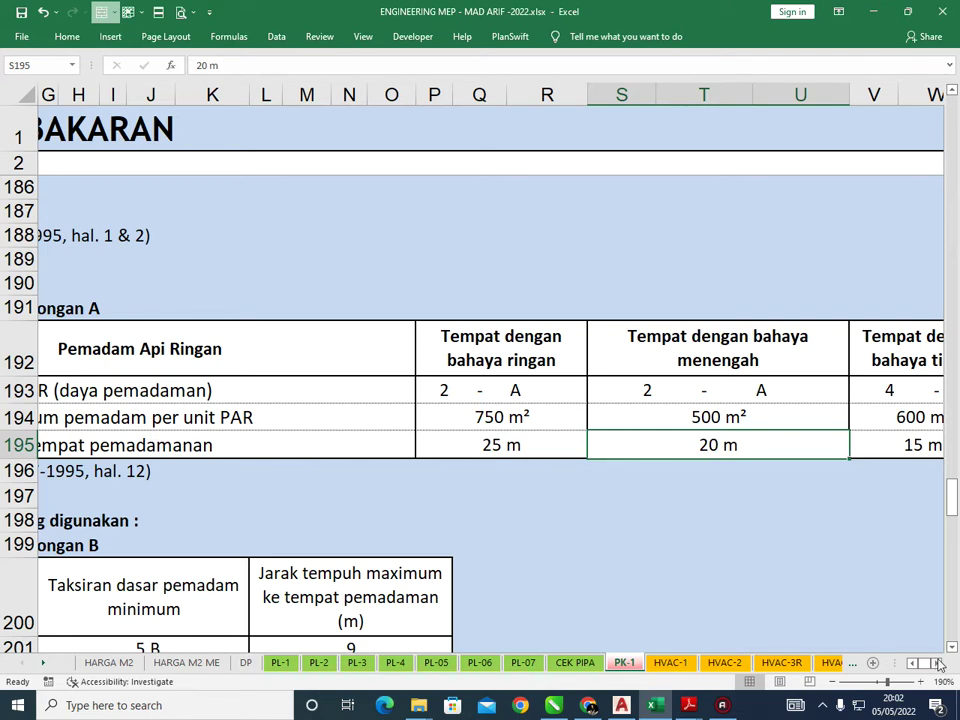
click(938, 666)
click(938, 666)
click(938, 666)
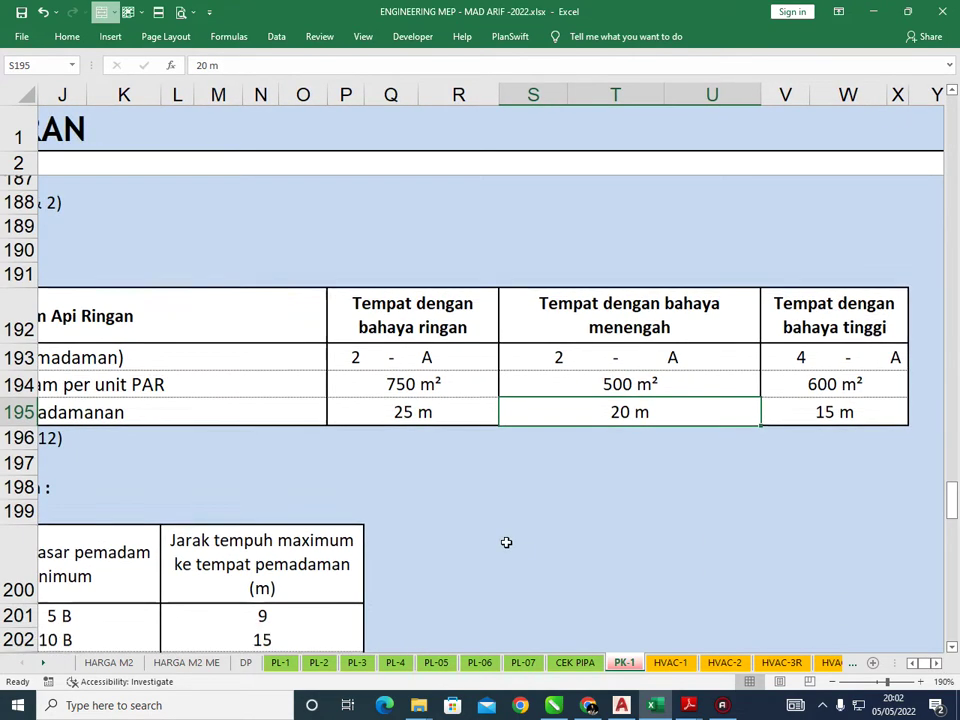
Return to Tabel 5.6.6.2.1 and reread the APAR size and placement criteria for class A fires
scroll(560, 525, down, 5)
scroll(617, 508, down, 2)
click(840, 394)
scroll(716, 437, down, 3)
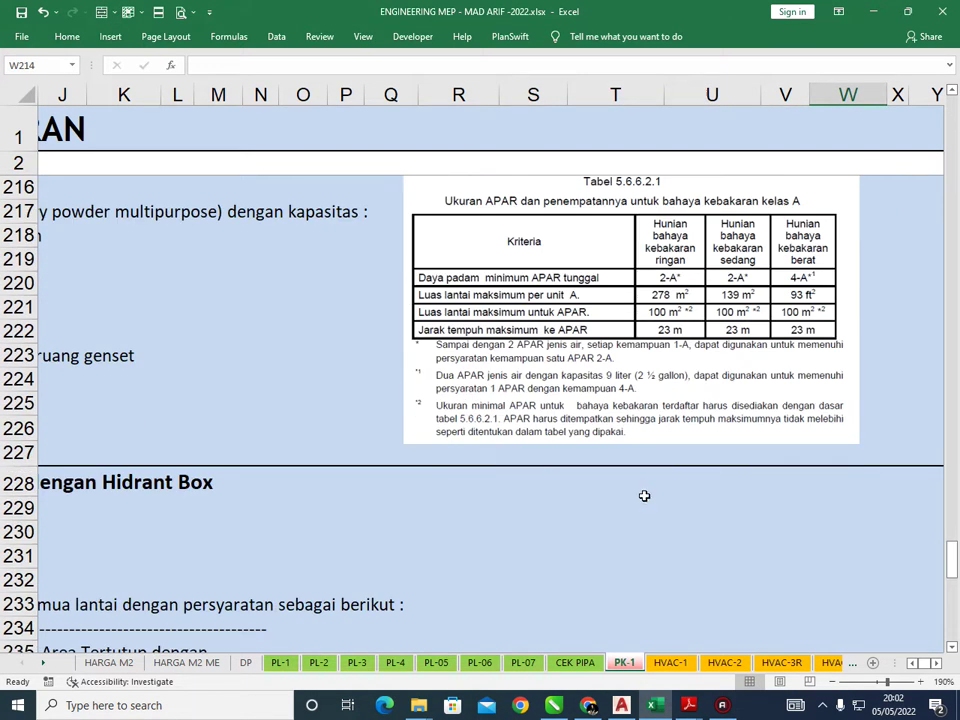
Switch to AutoCAD and examine the extinguisher coverage circles on the 567 m2 parking floor plan
click(620, 706)
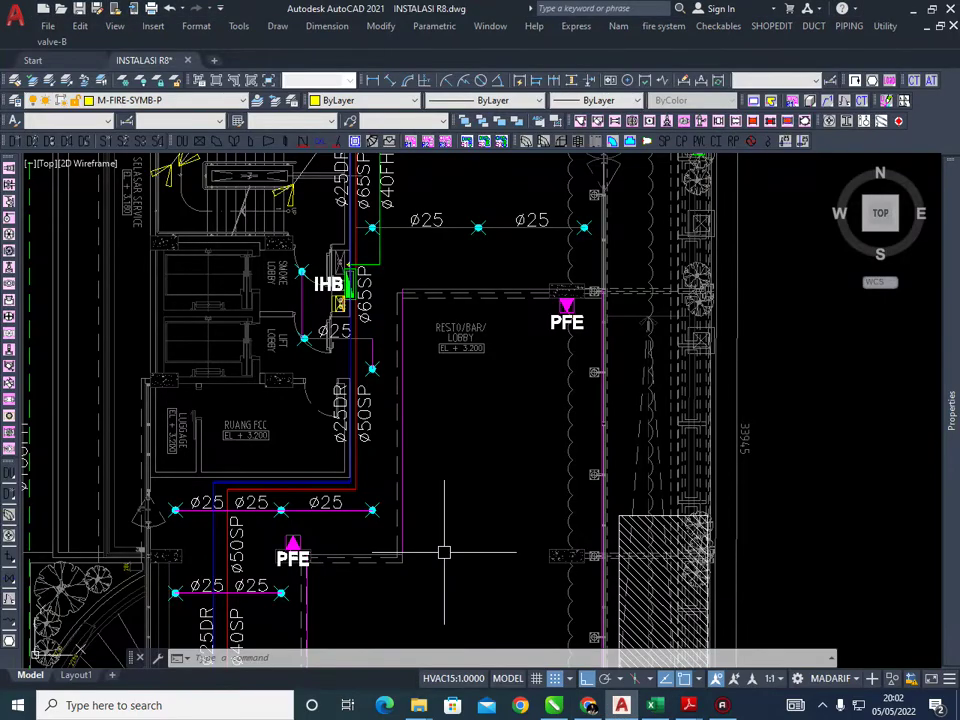
scroll(542, 433, down, 4)
scroll(434, 367, down, 2)
middle_drag(372, 335, 427, 364)
middle_drag(328, 369, 538, 352)
mouse_move(444, 331)
middle_down()
mouse_move(561, 340)
mouse_move(559, 329)
mouse_move(661, 375)
mouse_move(744, 361)
middle_up()
scroll(585, 335, up, 2)
scroll(590, 222, up, 2)
mouse_move(574, 223)
middle_down()
mouse_move(675, 272)
mouse_move(733, 271)
middle_up()
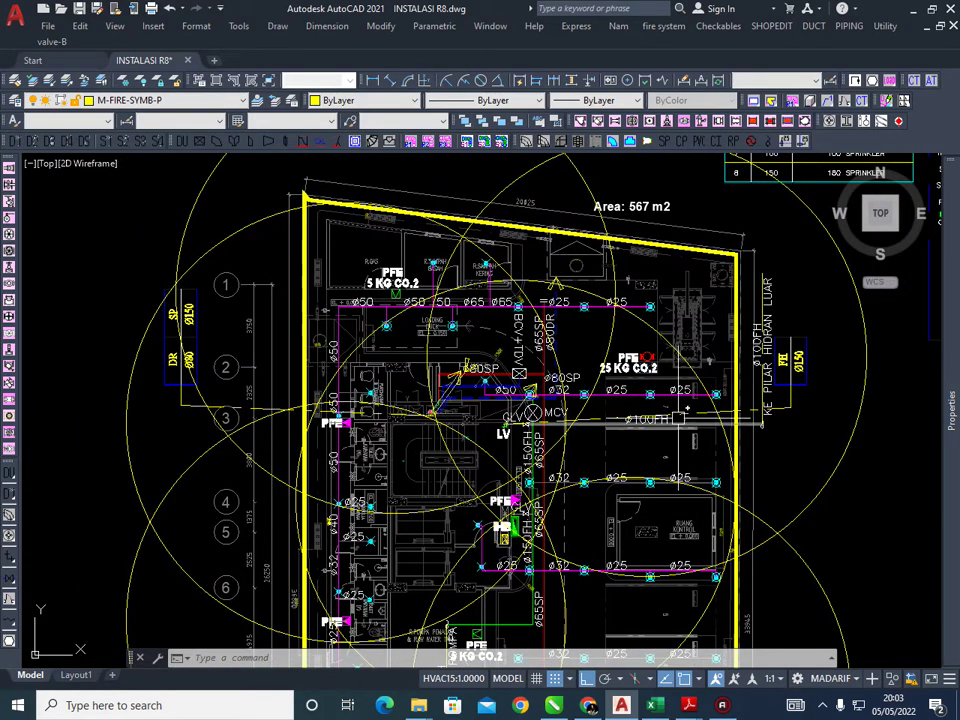
Check the coverage circles around RUANG KONTROL and the parking bays on the 567 m2 floor plan
middle_drag(675, 413, 595, 320)
middle_drag(659, 373, 555, 365)
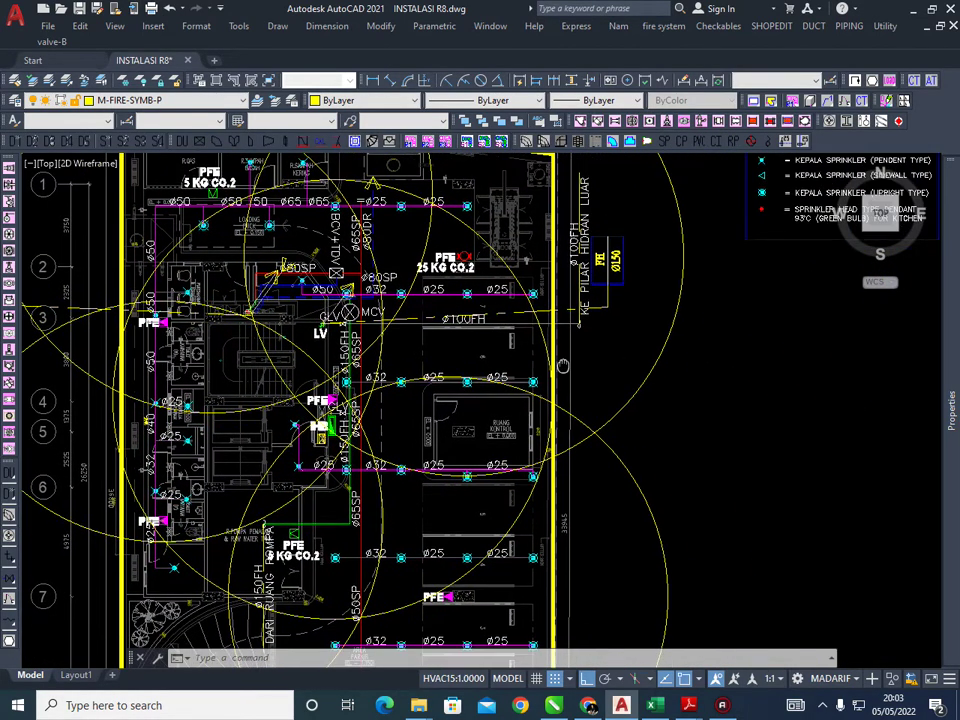
middle_drag(641, 374, 608, 361)
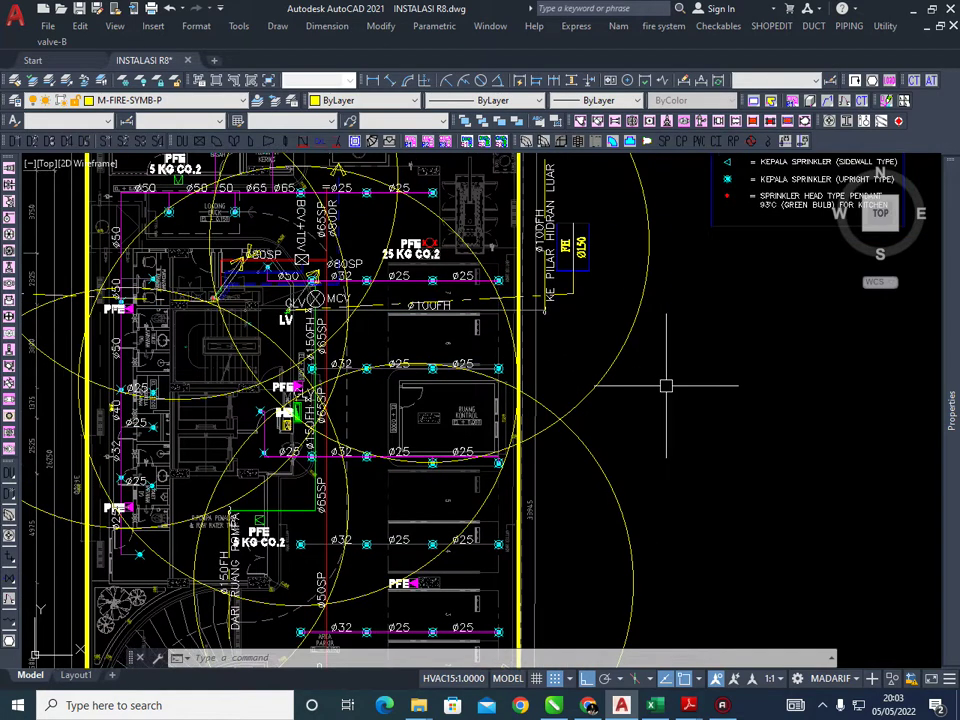
Go back to the DENAH LANTAI 2 plan and review its two coverage circles against the area outline
scroll(680, 382, down, 7)
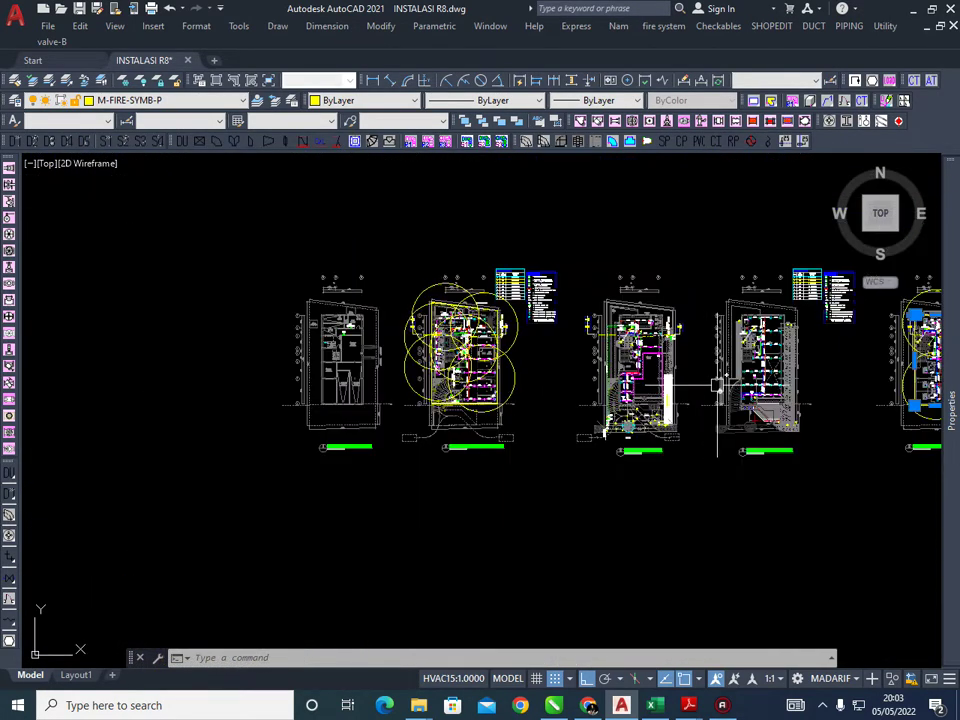
scroll(677, 381, up, 4)
middle_drag(716, 388, 480, 388)
middle_drag(647, 382, 431, 388)
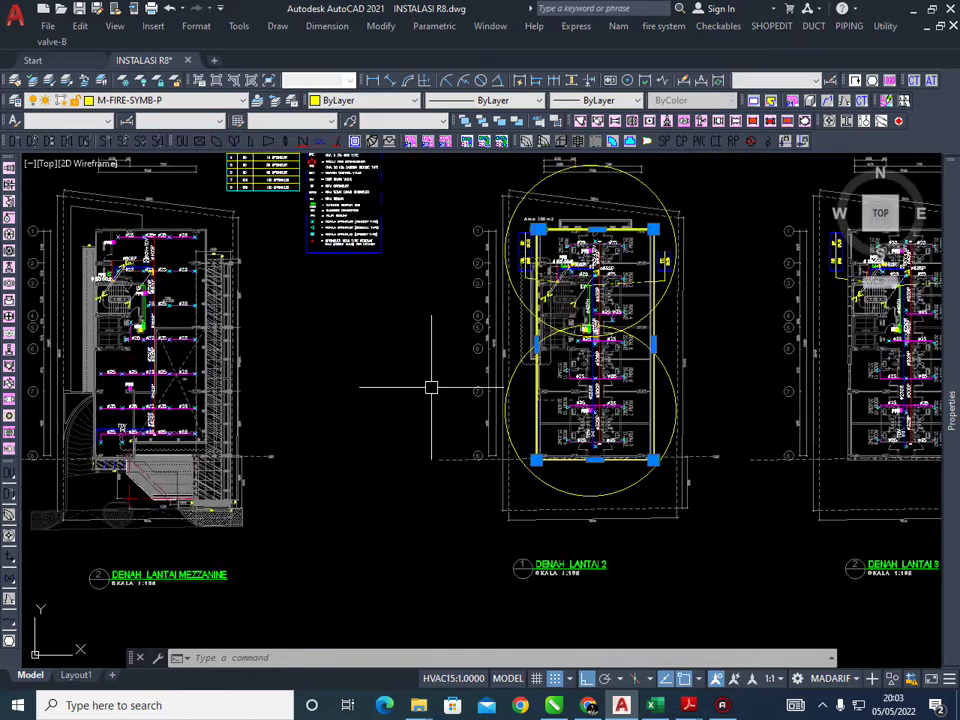
middle_drag(499, 367, 474, 398)
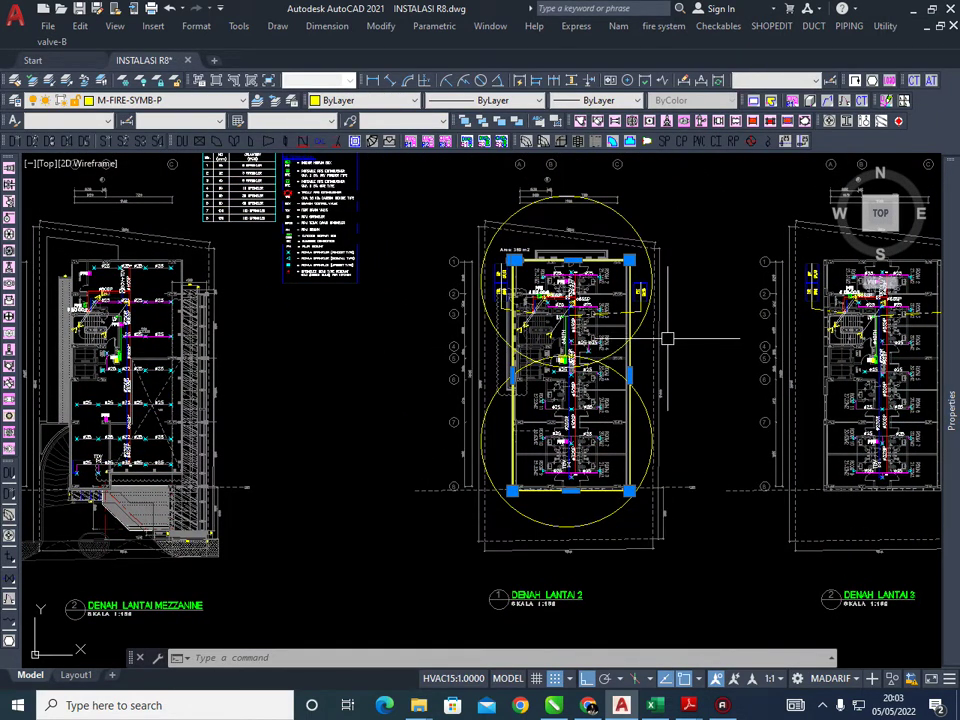
scroll(630, 314, up, 2)
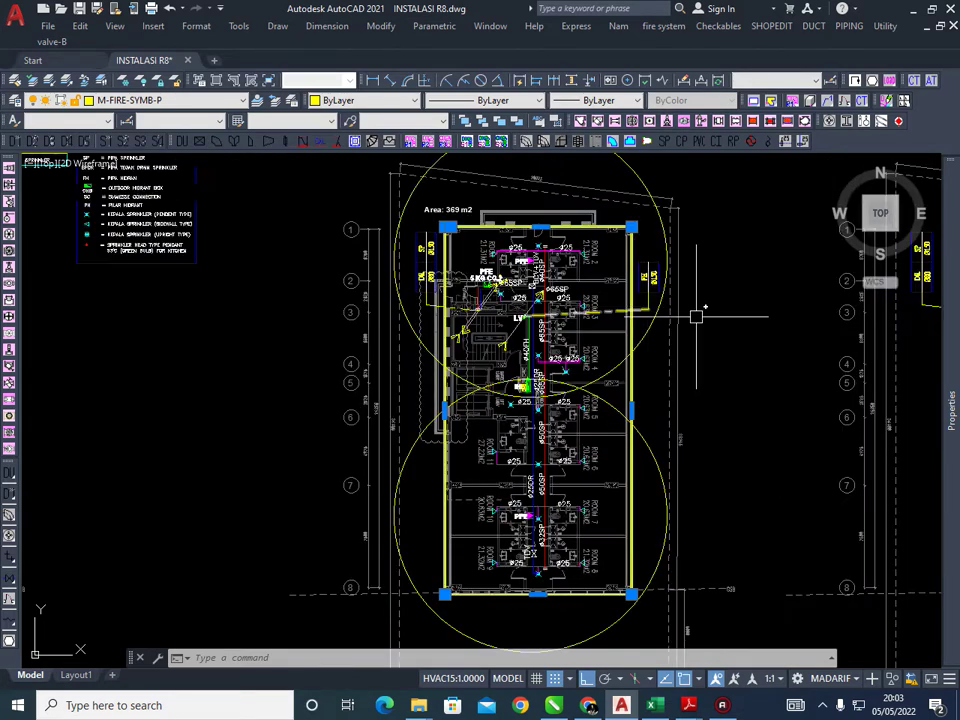
Examine the PFE positions along the corridor and how the two circles cover rooms 1 to 11 on the 369 m2 floor plan
middle_drag(696, 313, 671, 311)
scroll(570, 306, up, 2)
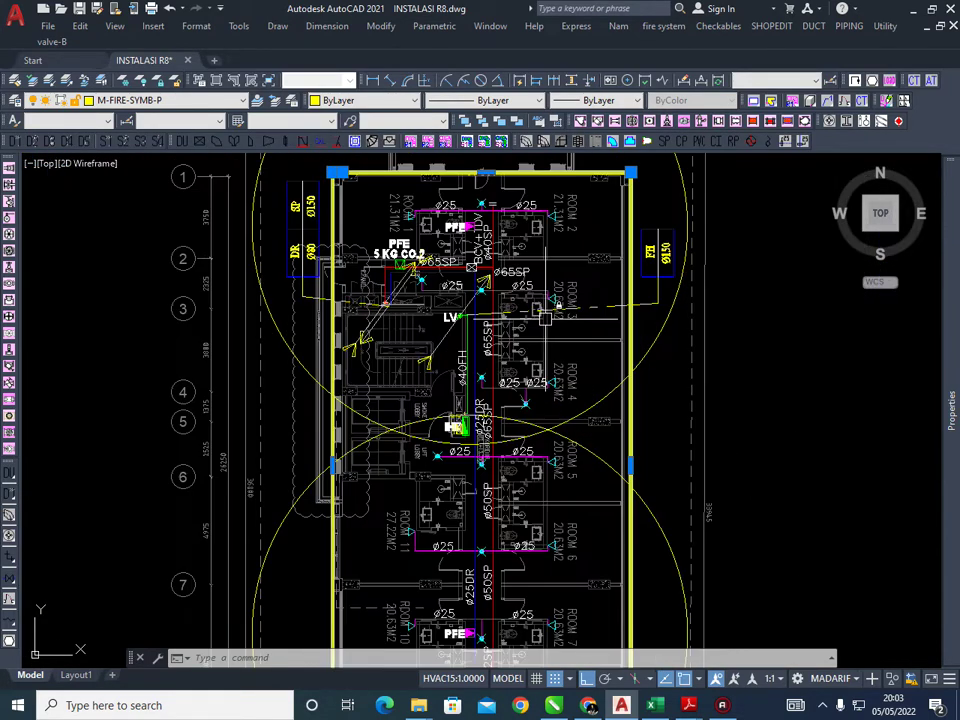
mouse_move(598, 495)
middle_down()
mouse_move(604, 453)
mouse_move(585, 444)
middle_up()
scroll(604, 453, down, 1)
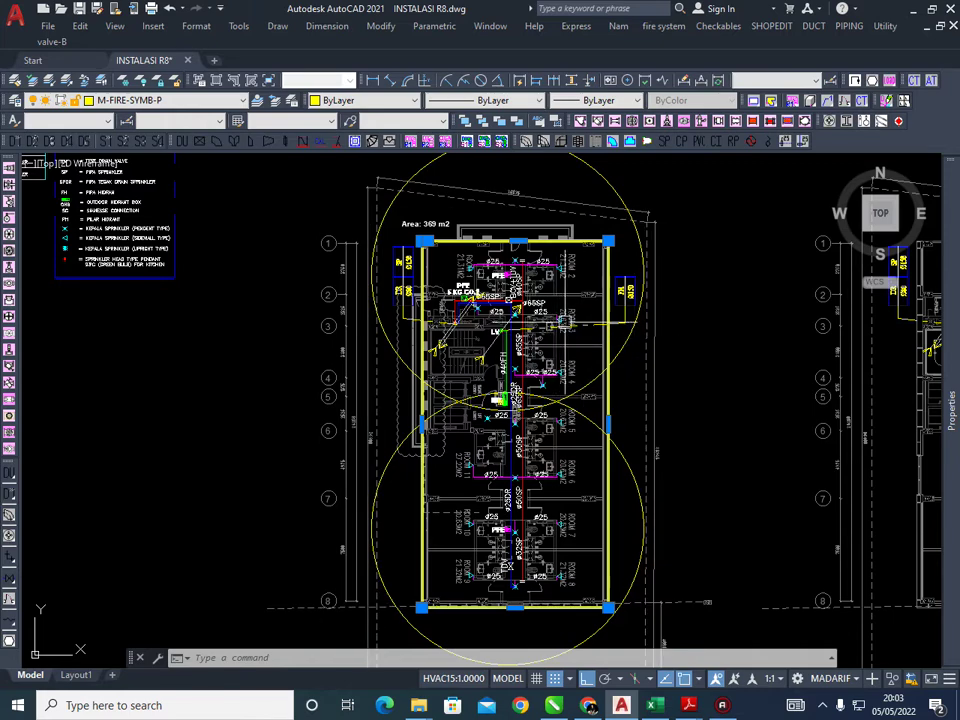
middle_drag(652, 378, 604, 374)
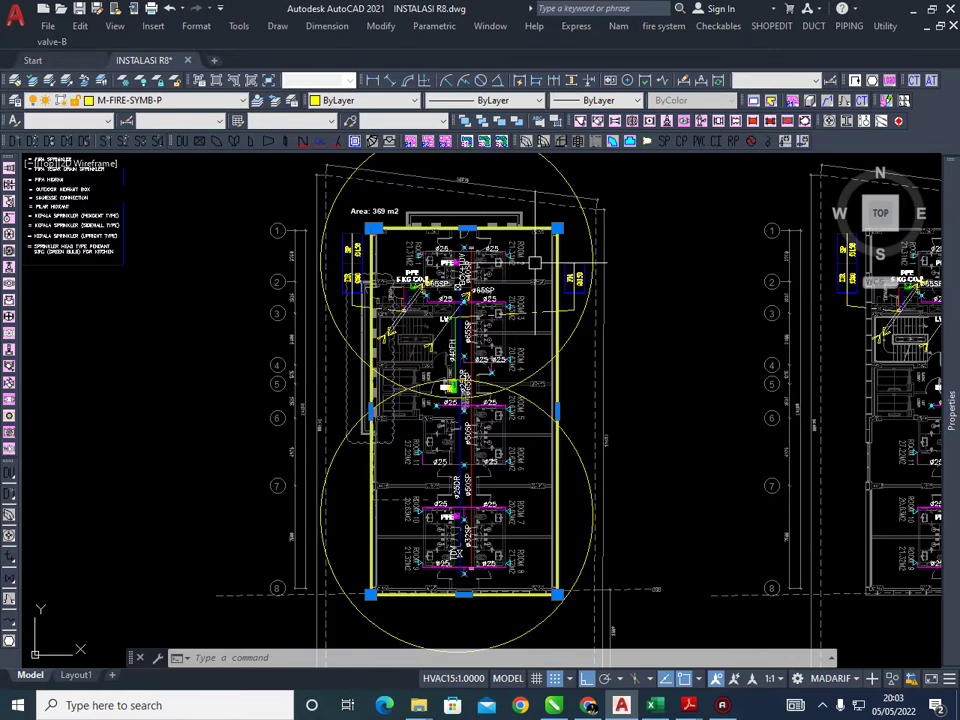
middle_drag(675, 358, 653, 332)
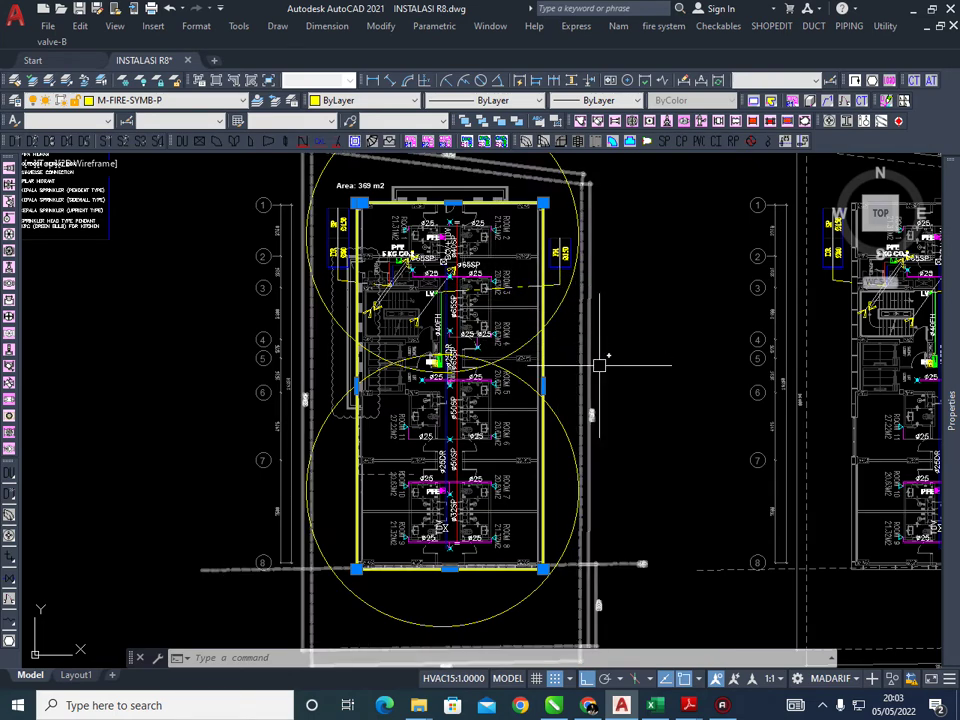
middle_drag(647, 376, 641, 379)
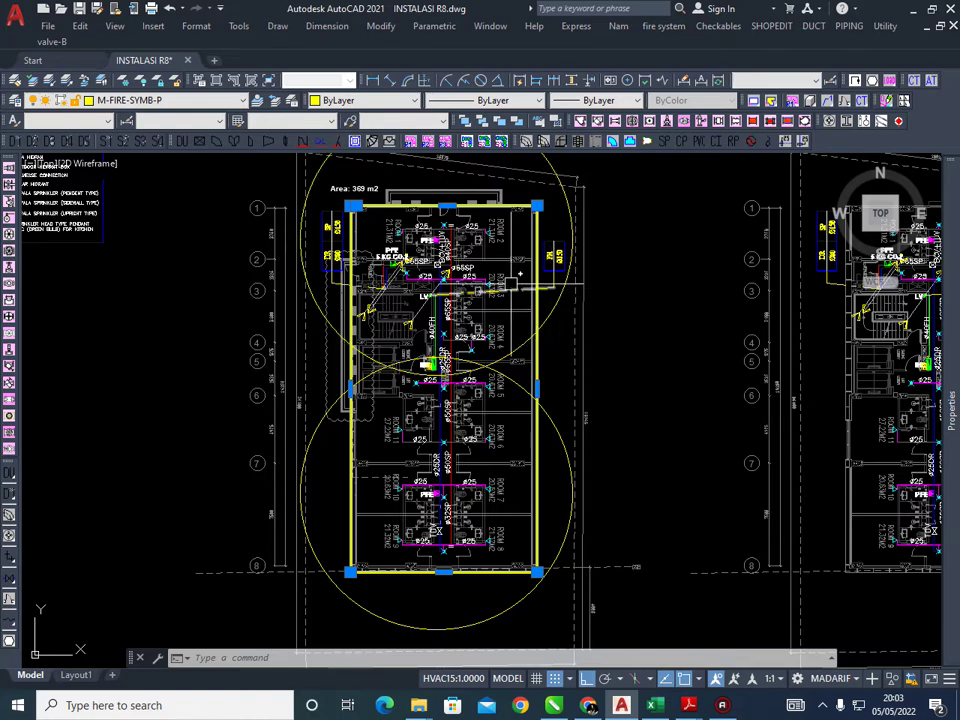
middle_drag(420, 214, 410, 229)
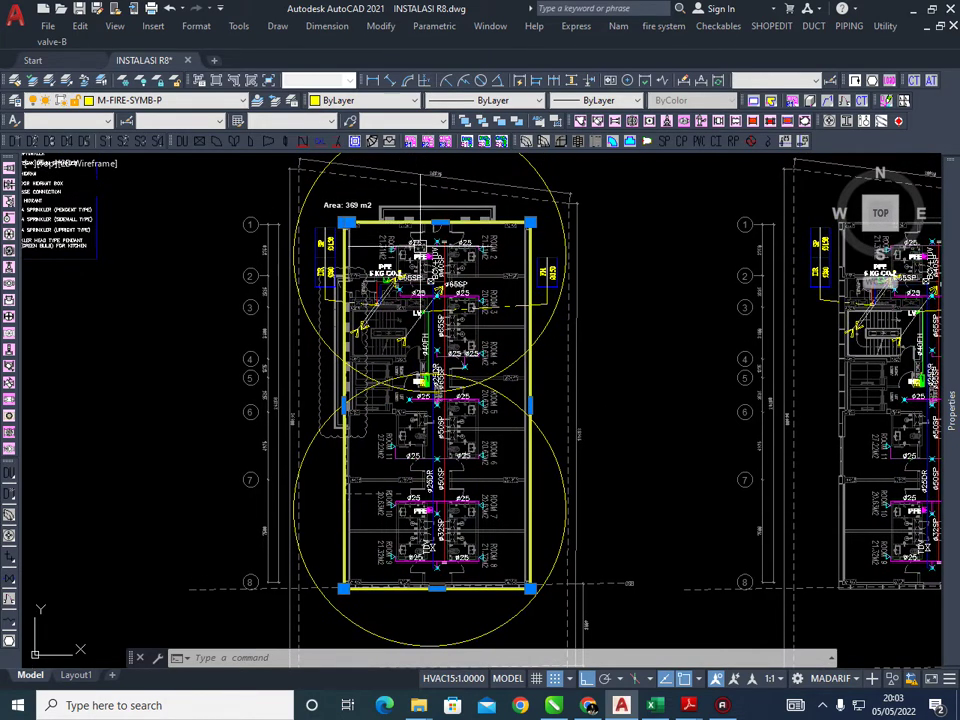
scroll(333, 239, up, 2)
middle_drag(393, 220, 390, 260)
middle_drag(758, 351, 650, 296)
scroll(696, 321, down, 2)
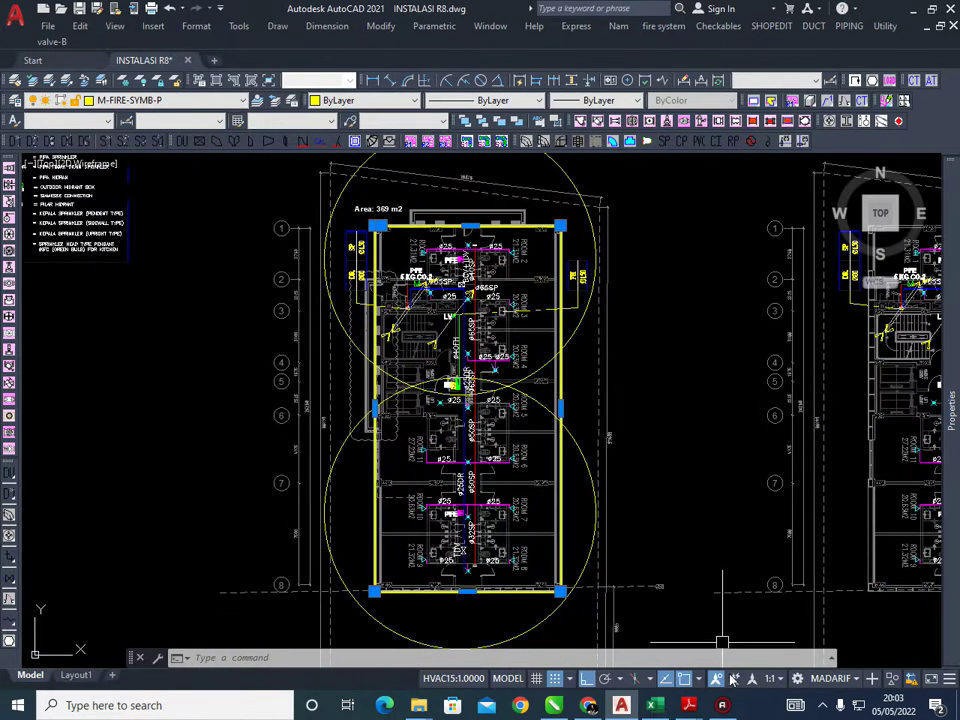